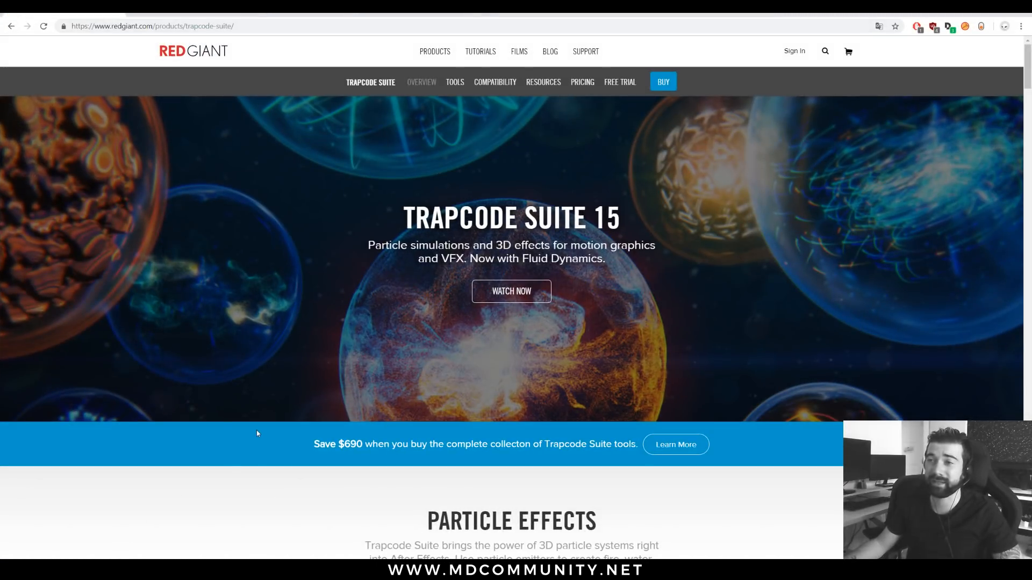
Examine the Trapcode Suite overview sections, from Particle Effects and Physics & Fluids through Sound and Motion.
scroll(347, 217, "down", 10)
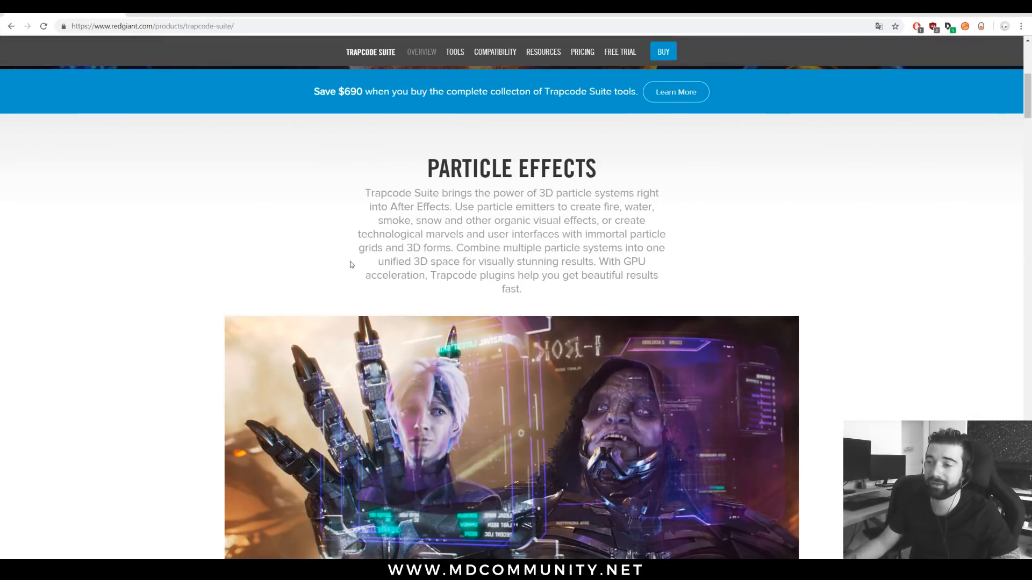
scroll(309, 242, "down", 5)
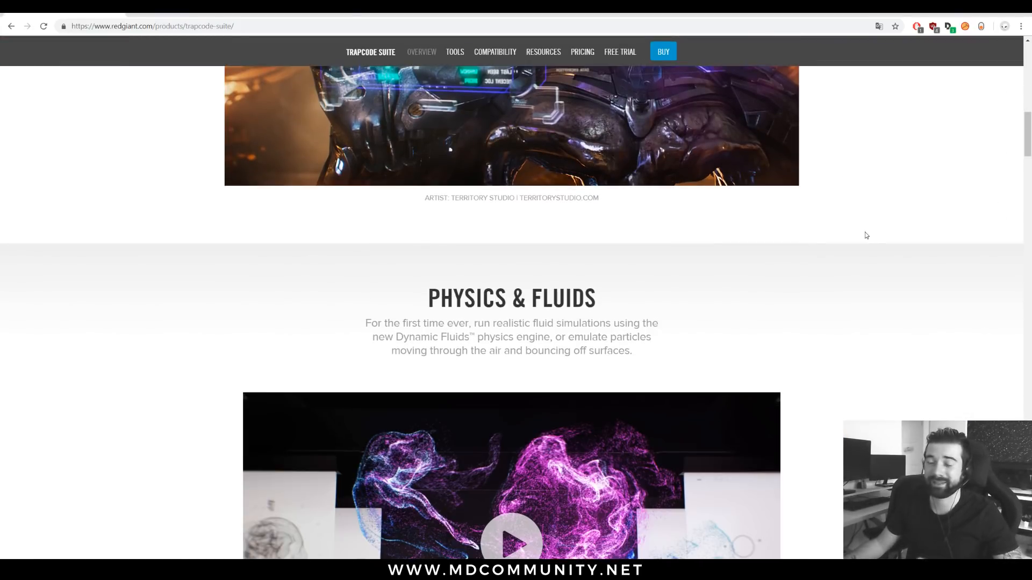
scroll(842, 239, "down", 4)
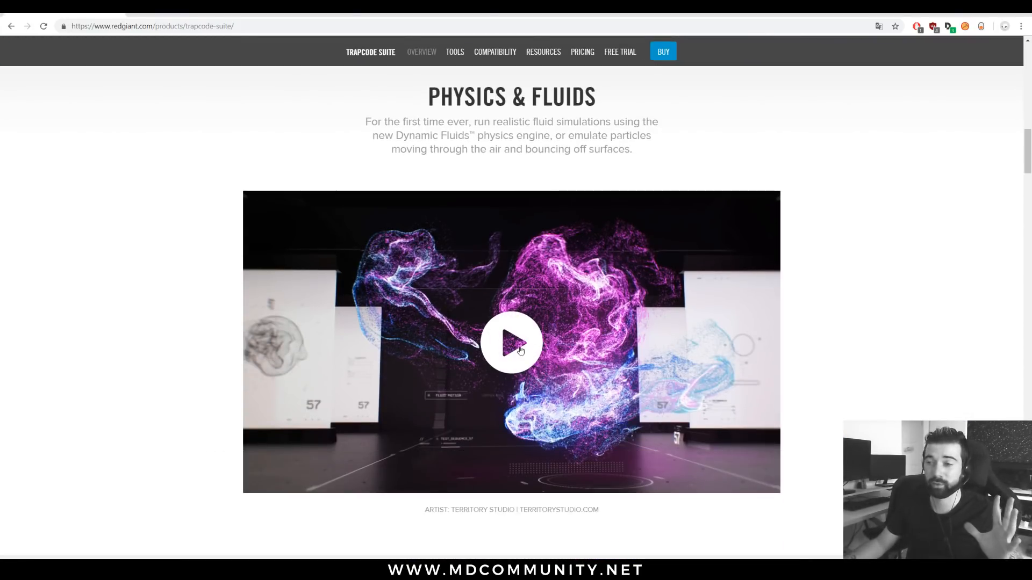
scroll(256, 249, "down", 9)
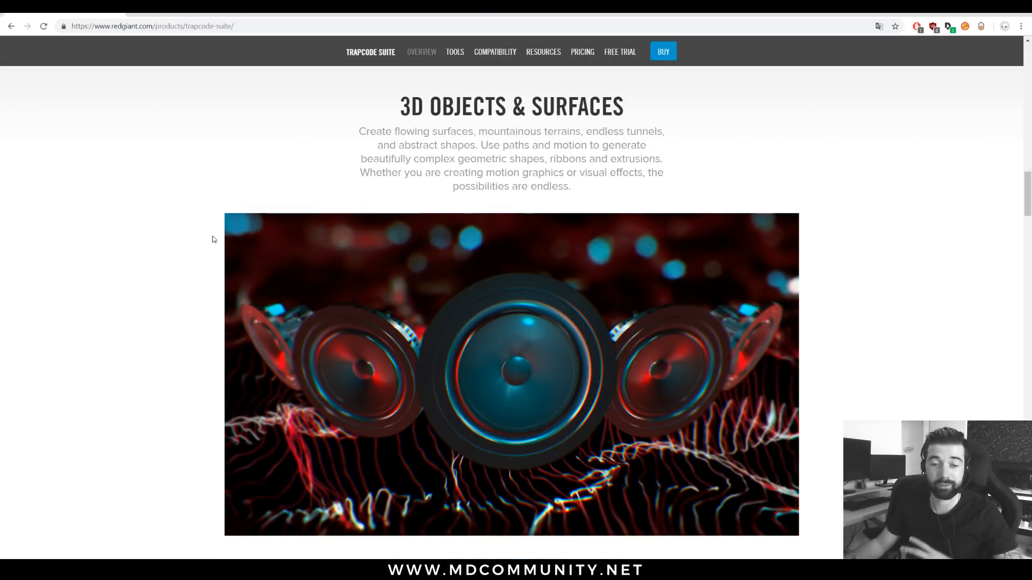
scroll(240, 198, "down", 11)
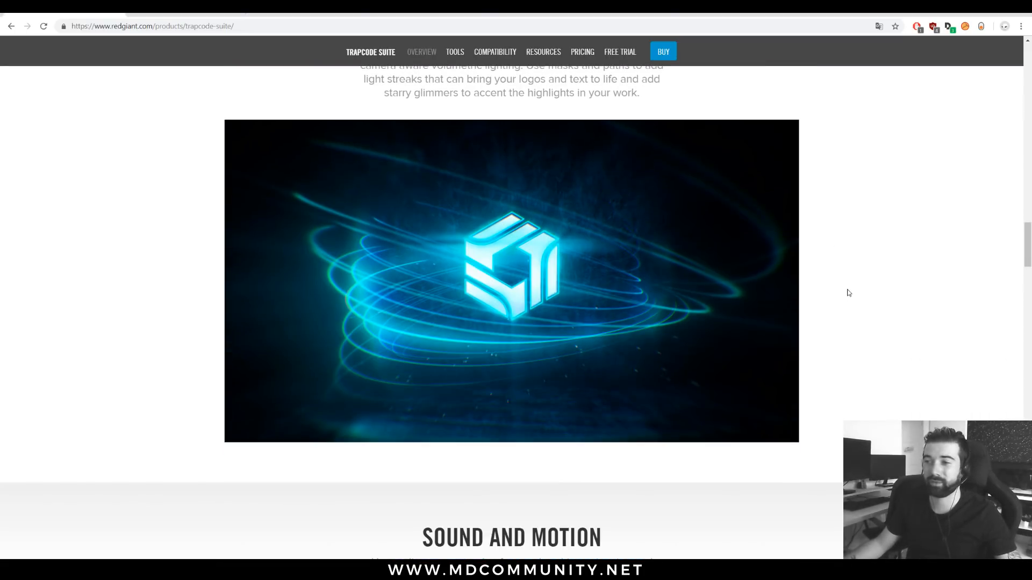
scroll(846, 285, "down", 3)
scroll(860, 281, "up", 3)
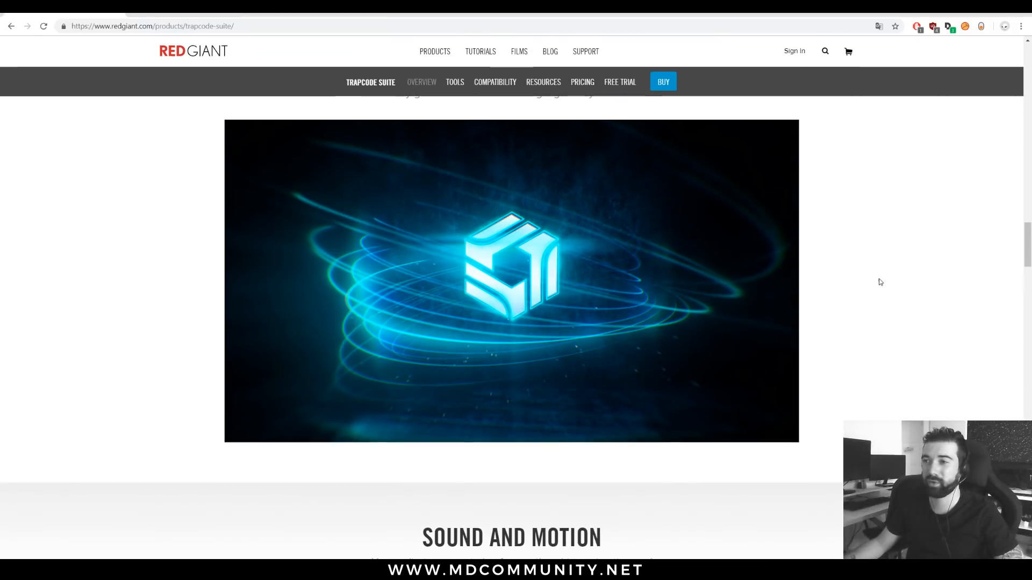
scroll(807, 267, "down", 17)
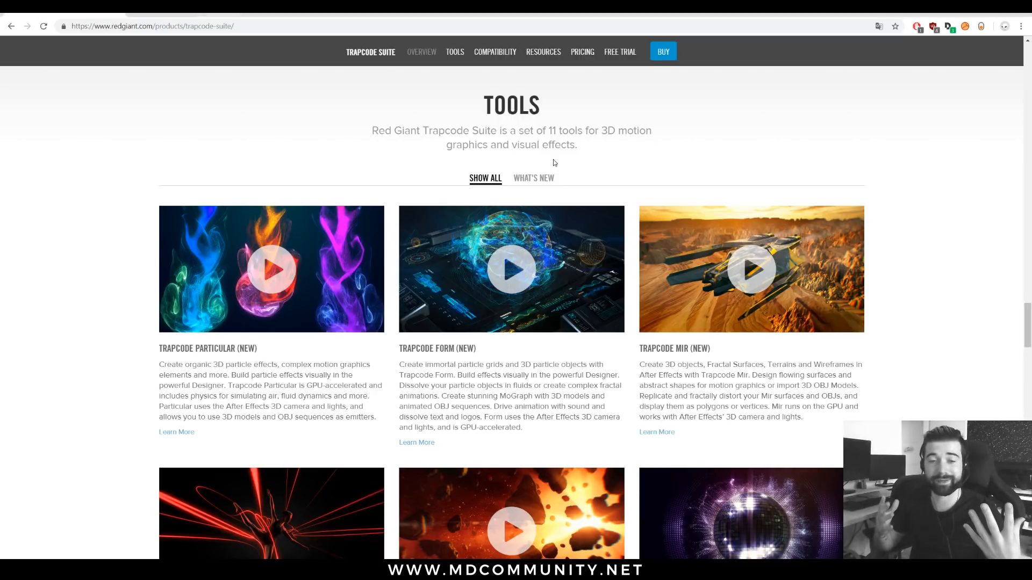
Examine the Trapcode Suite tool descriptions from Particular to Horizon, and return to the start of the product page.
scroll(115, 248, "down", 1)
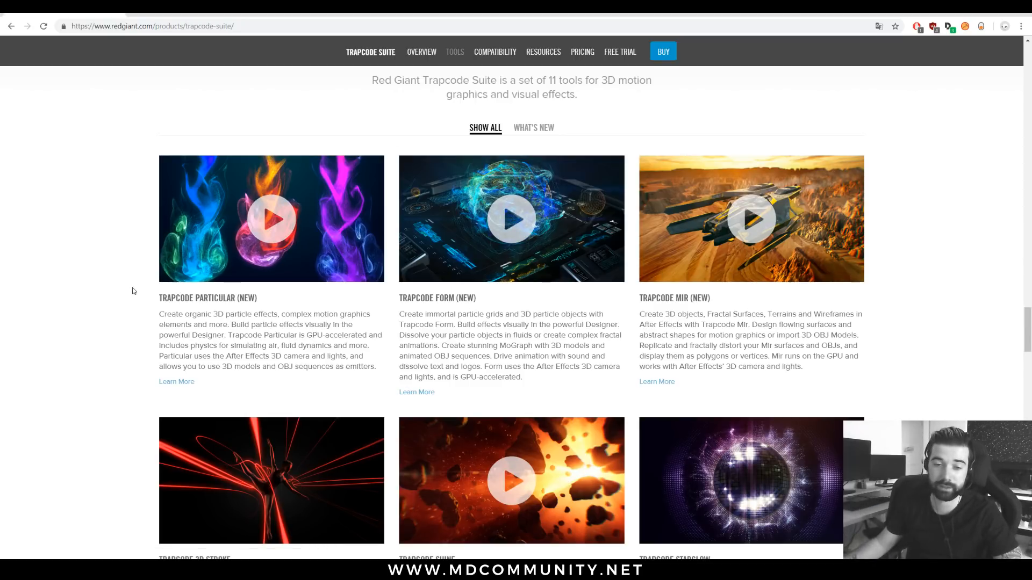
scroll(699, 268, "down", 1)
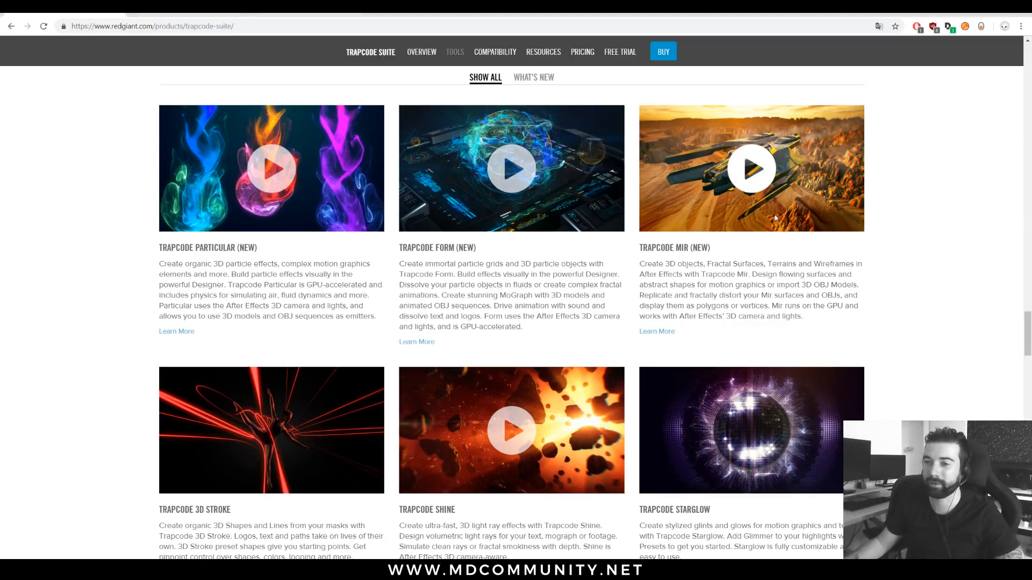
scroll(764, 215, "down", 3)
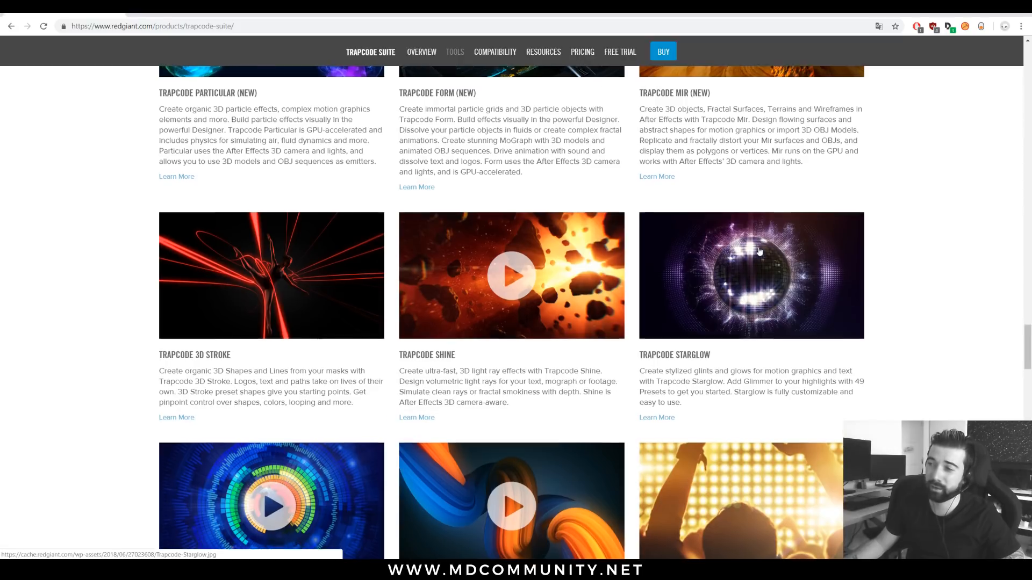
scroll(759, 252, "down", 2)
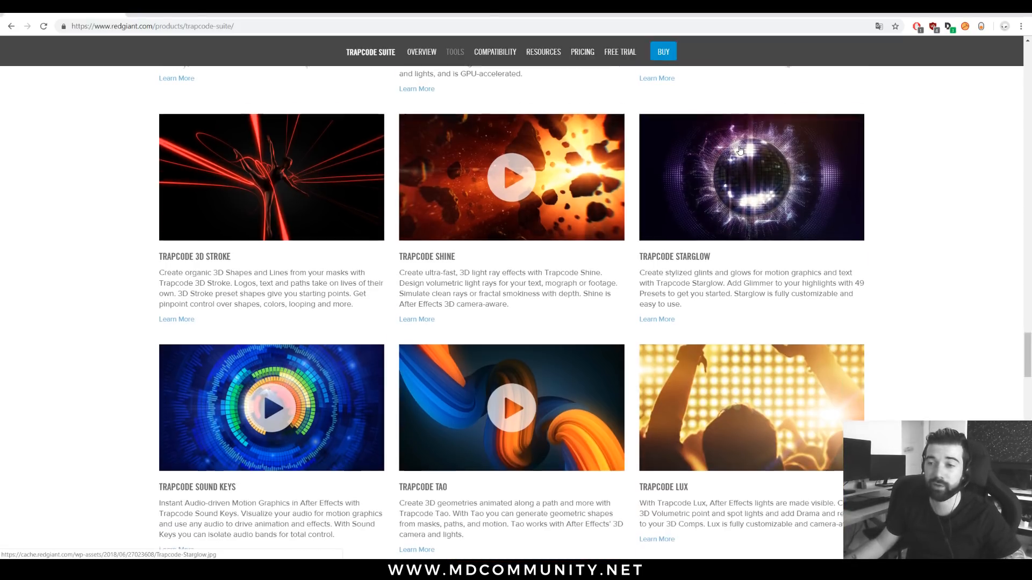
scroll(246, 387, "down", 2)
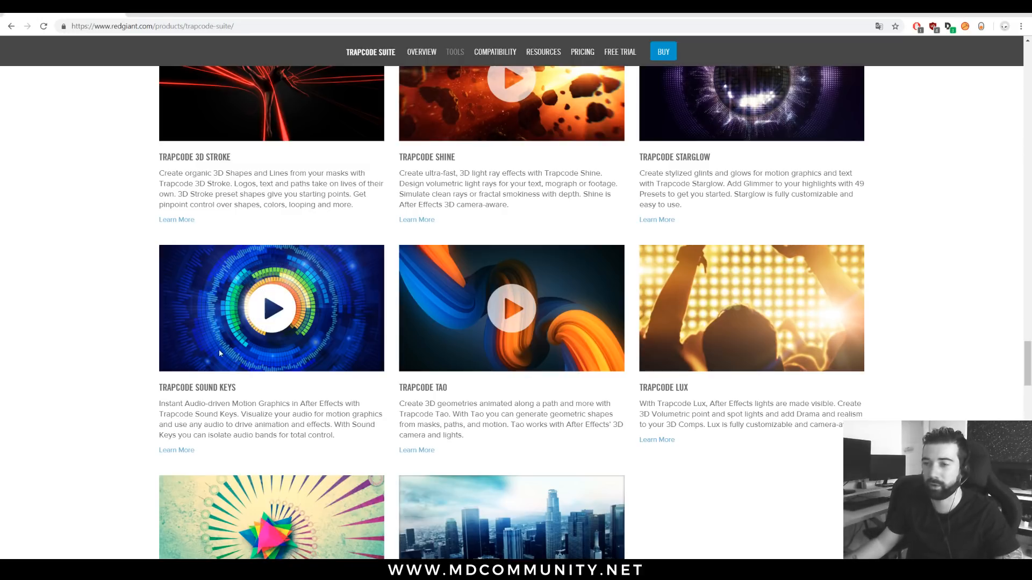
scroll(488, 311, "down", 1)
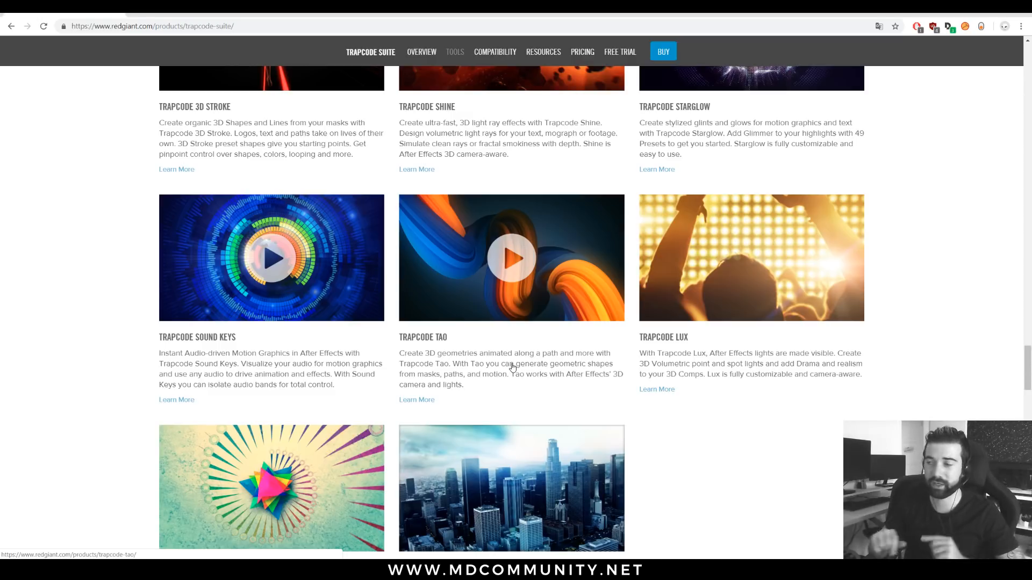
scroll(738, 358, "down", 3)
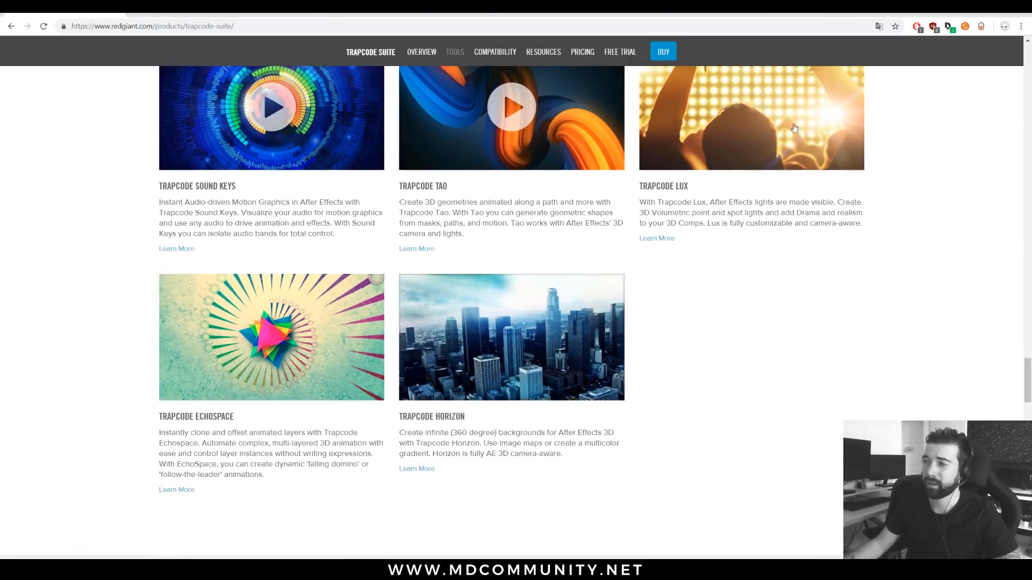
scroll(848, 228, "up", 2)
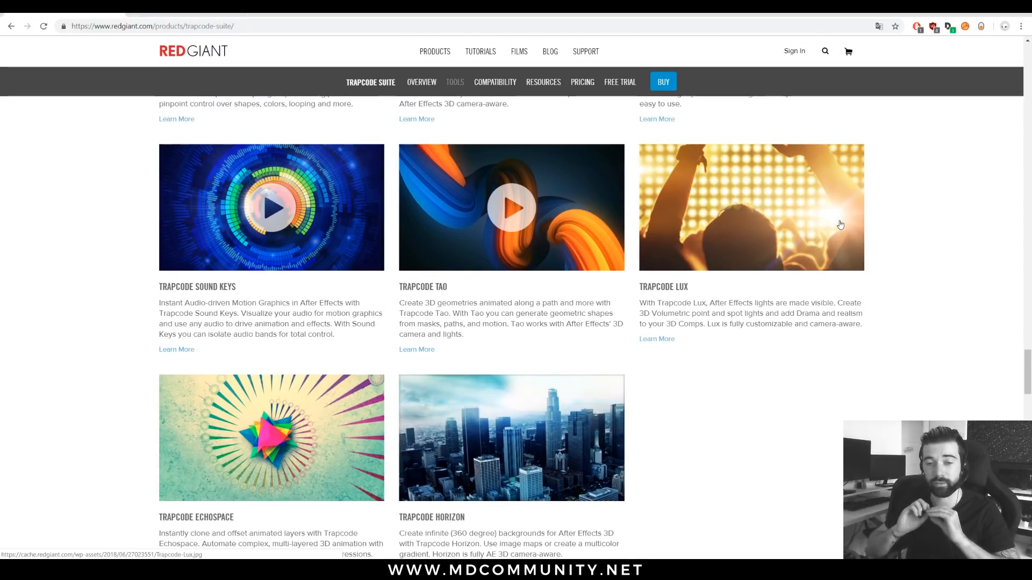
scroll(841, 225, "down", 4)
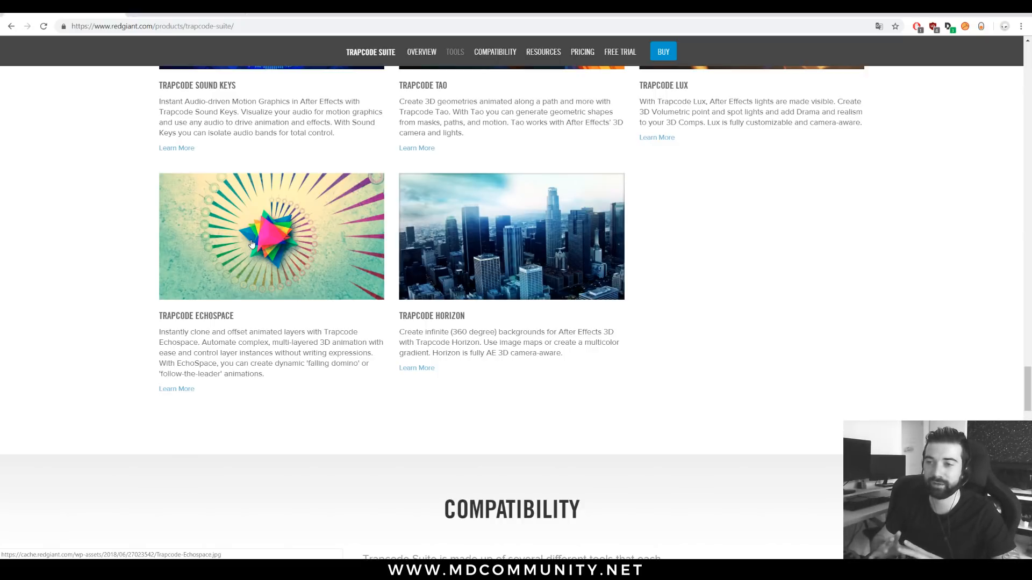
scroll(291, 222, "down", 1)
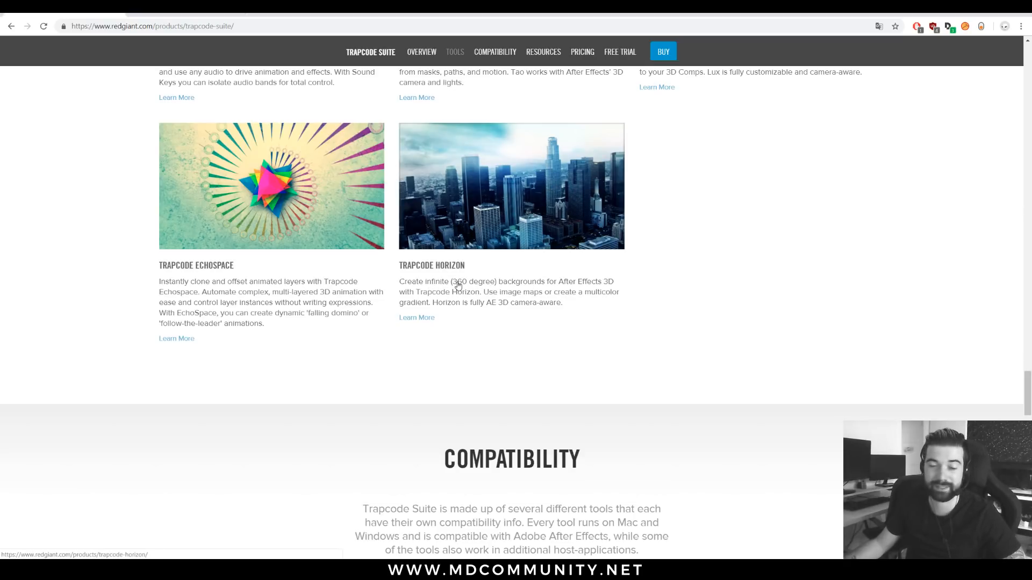
scroll(615, 345, "up", 20)
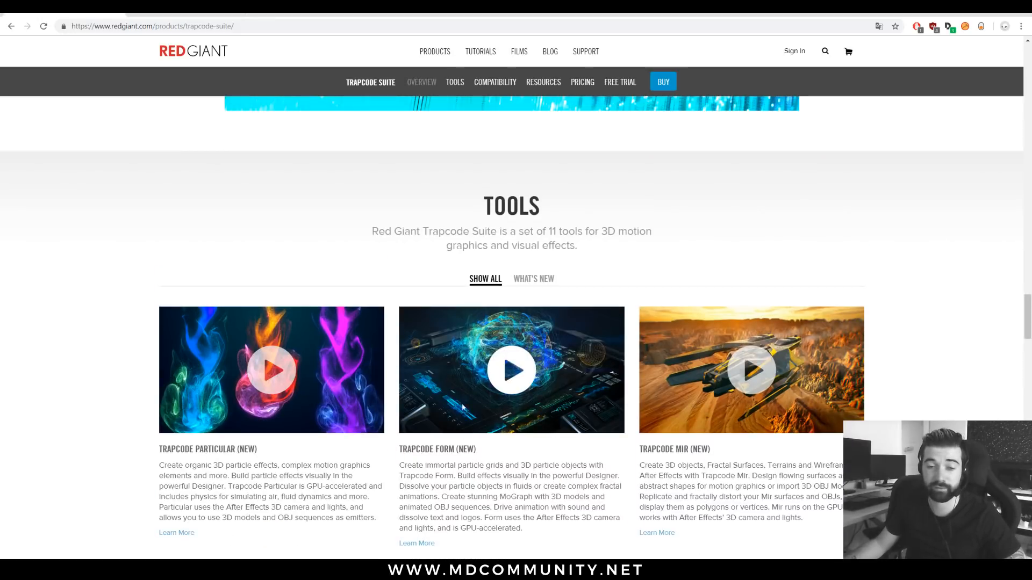
scroll(377, 425, "up", 1)
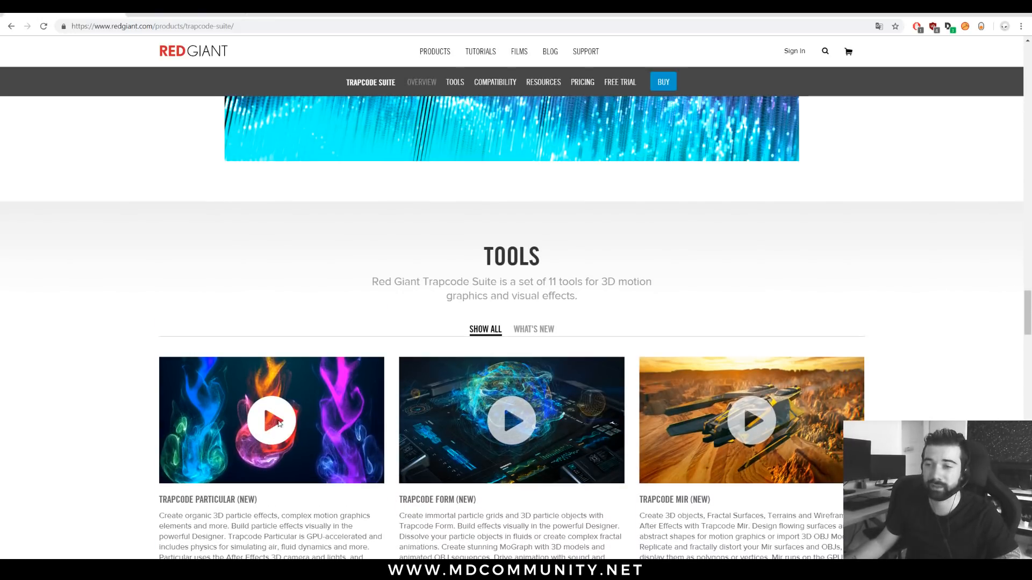
scroll(344, 412, "up", 10)
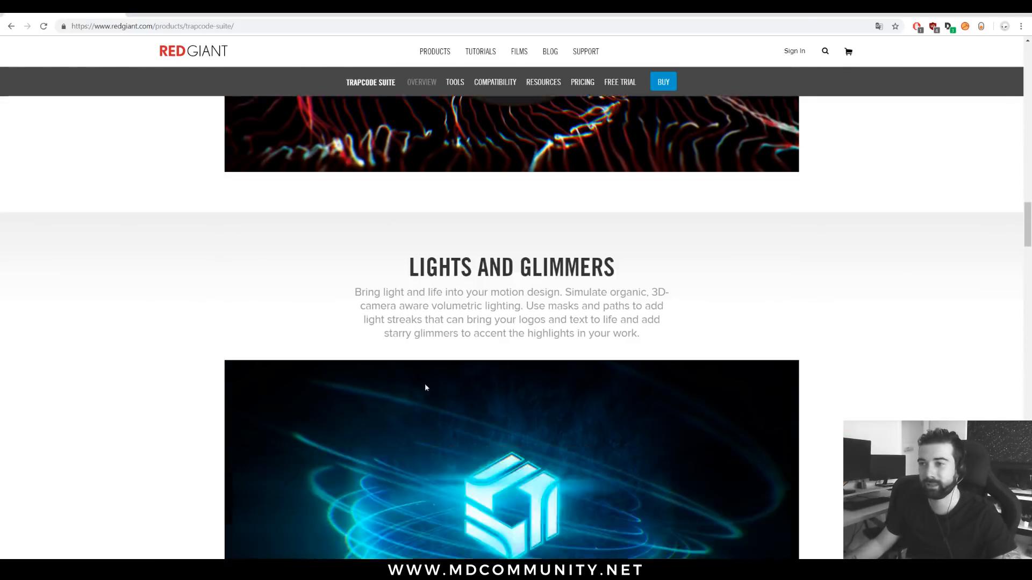
scroll(425, 387, "up", 15)
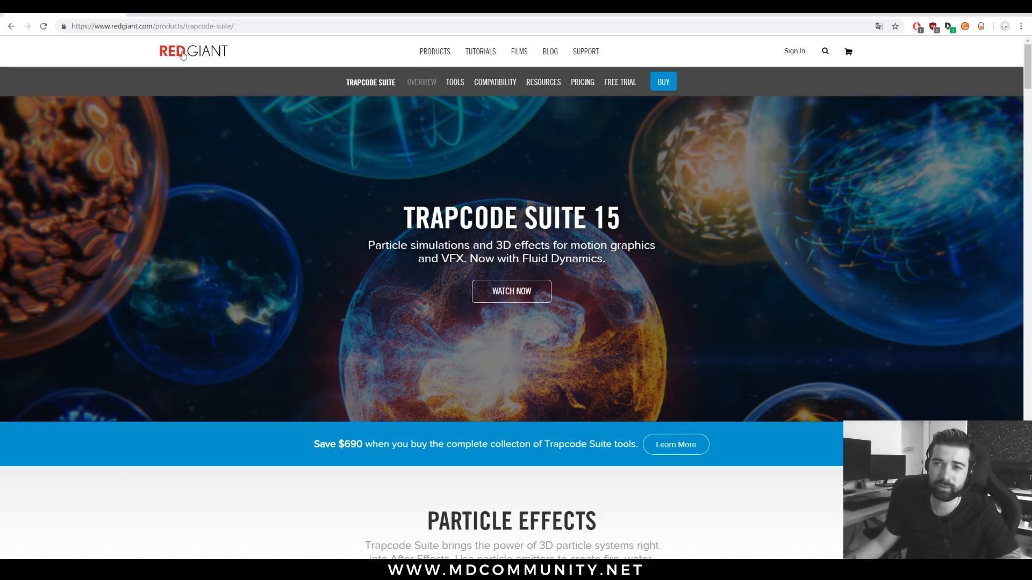
Switch to the French Motion Designers Community Facebook group and look through its discussion posts.
left_click(169, 14)
scroll(519, 168, "down", 20)
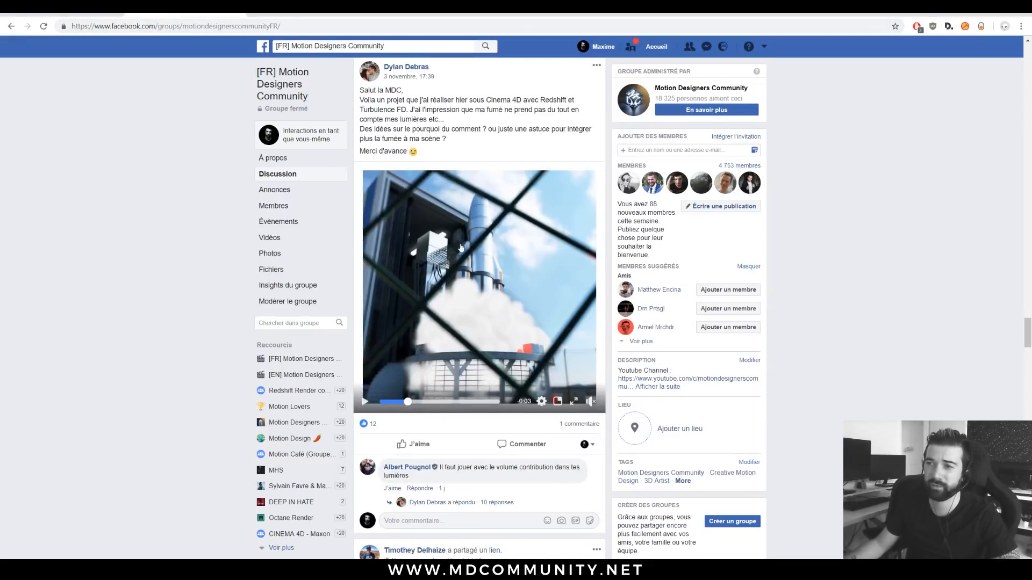
scroll(622, 308, "up", 8)
scroll(234, 341, "up", 15)
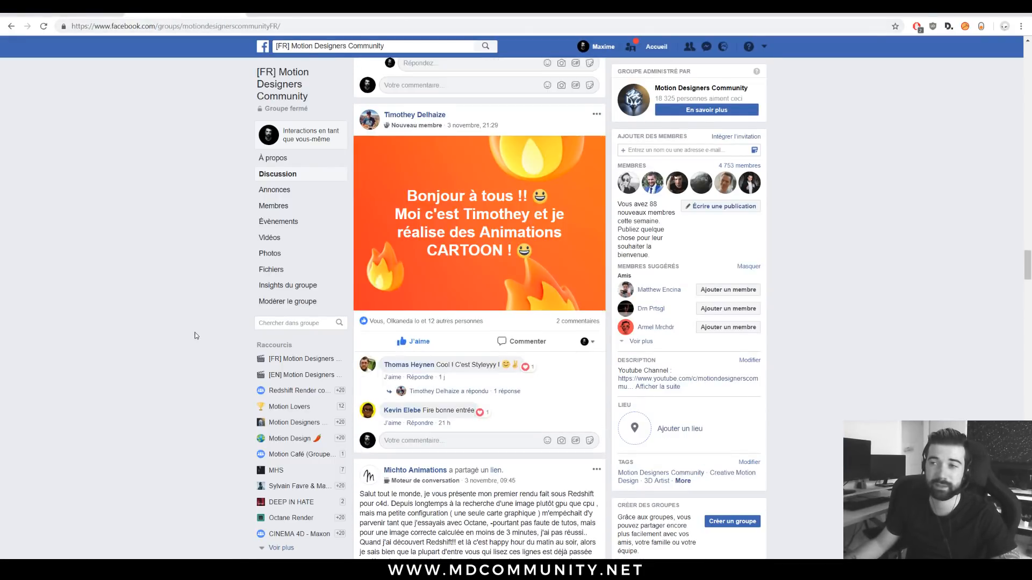
scroll(196, 326, "up", 15)
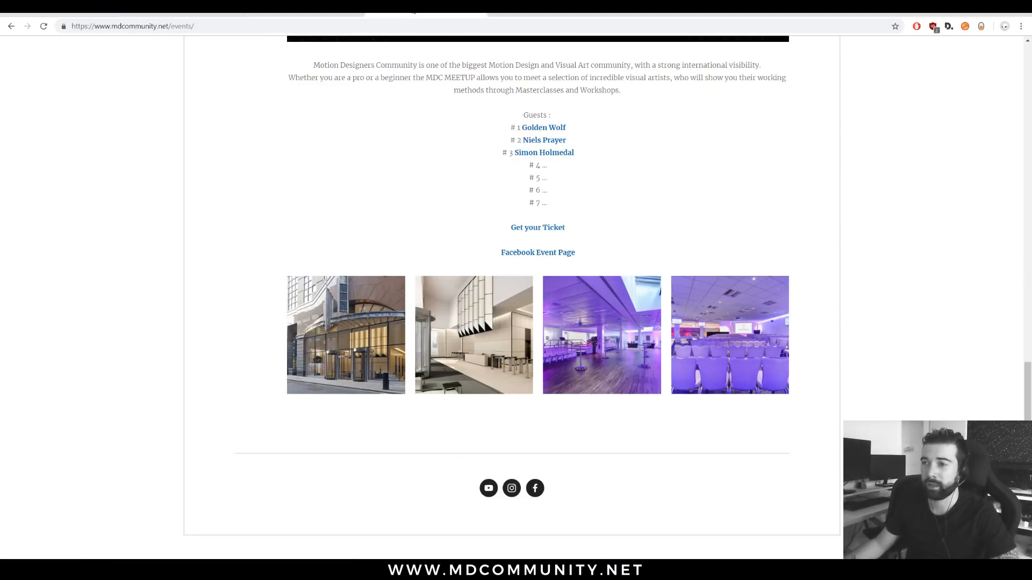
On the MDCommunity site, open the Dark Future contest and view its best video entries from about 00:55, pausing playback.
scroll(292, 230, "up", 15)
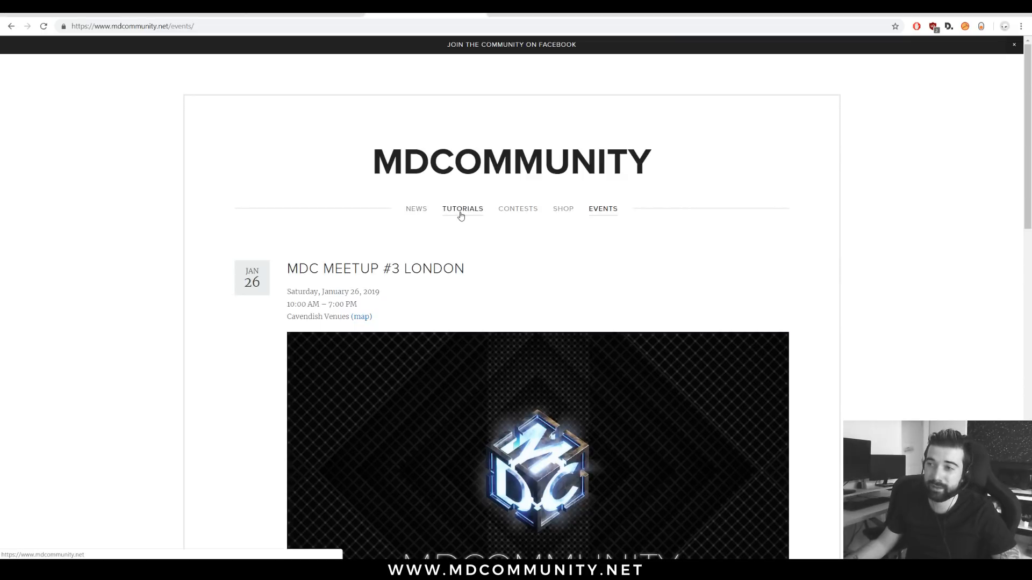
left_click(526, 219)
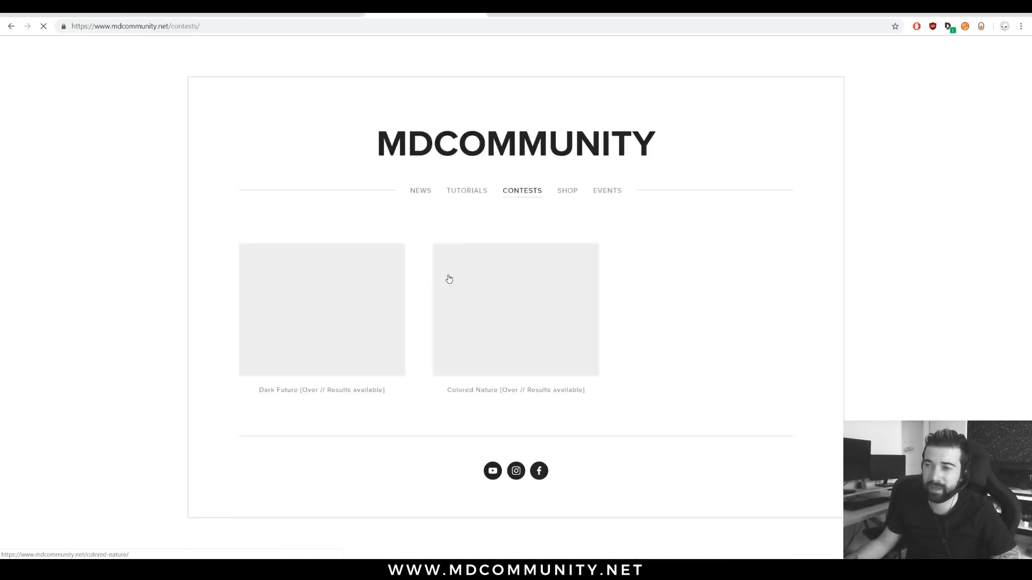
left_click(327, 408)
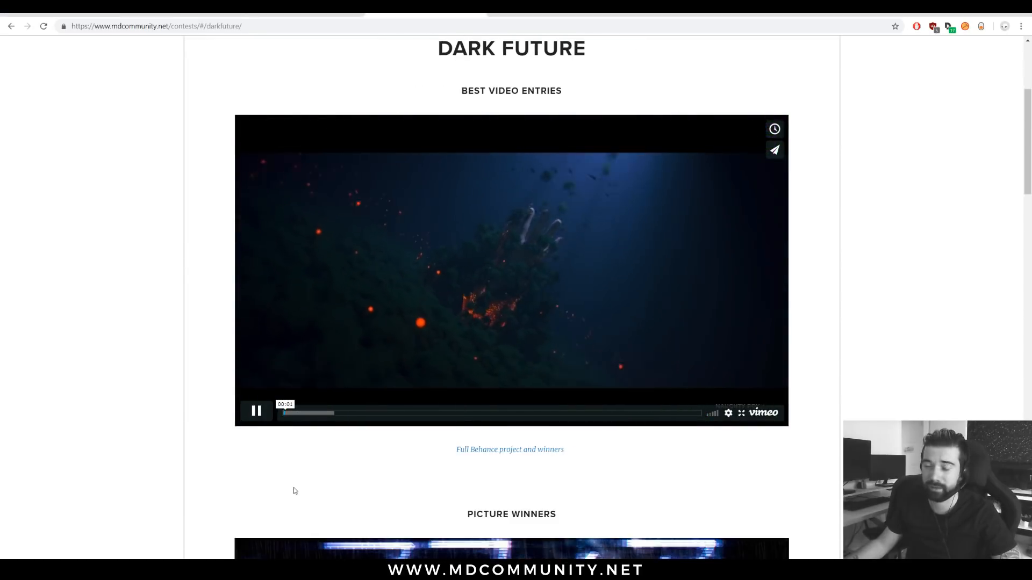
left_click_drag(307, 412, 403, 415)
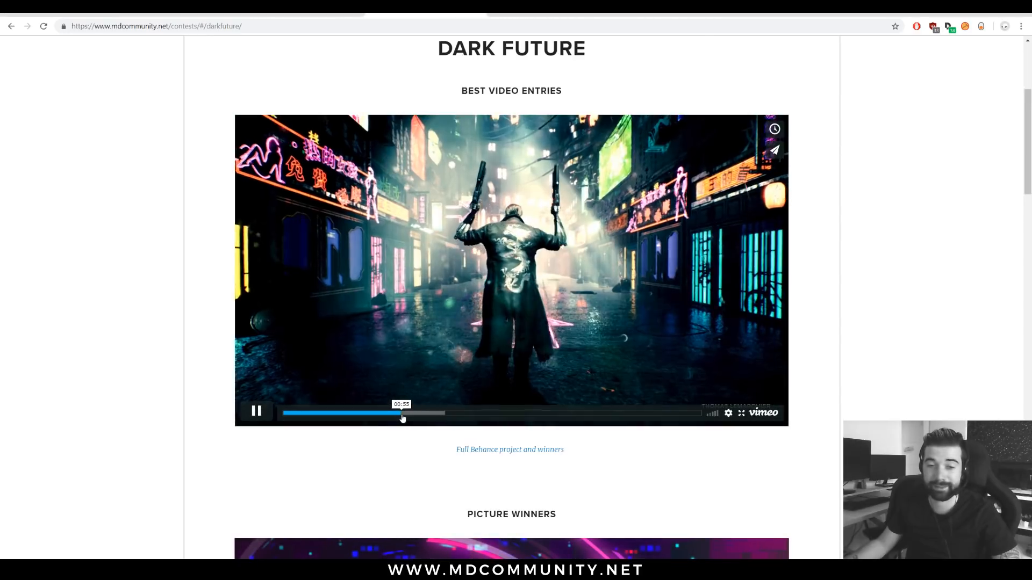
left_click(265, 420)
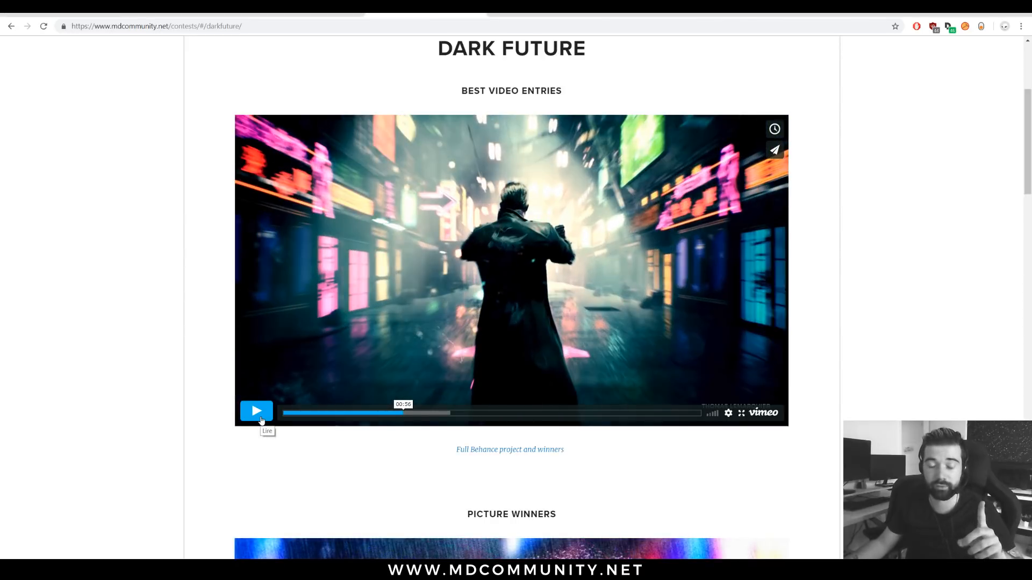
scroll(279, 399, "up", 4)
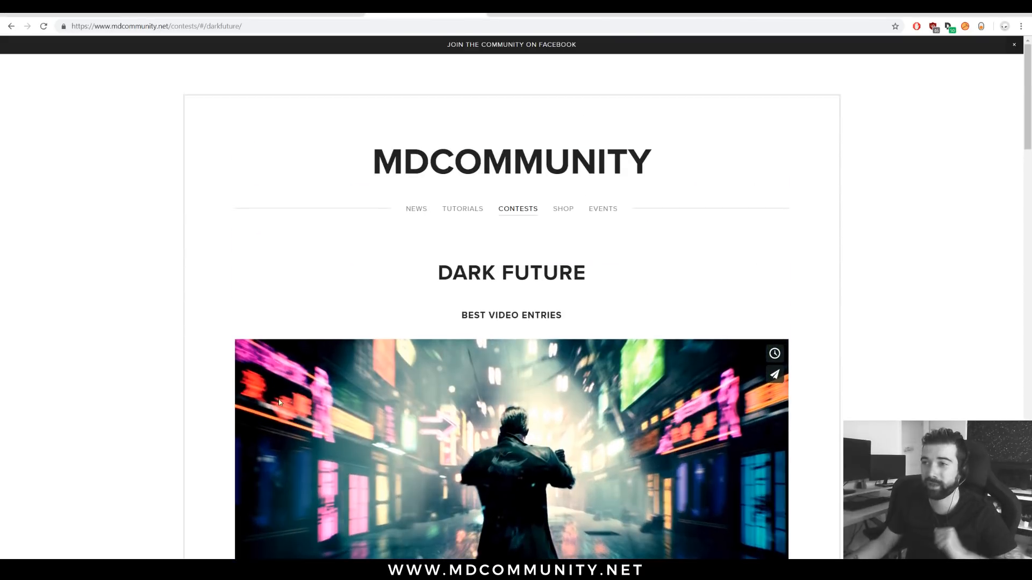
View the MDCommunity shop page and read through the MDC MEETUP #3 LONDON details on the events page.
left_click(559, 208)
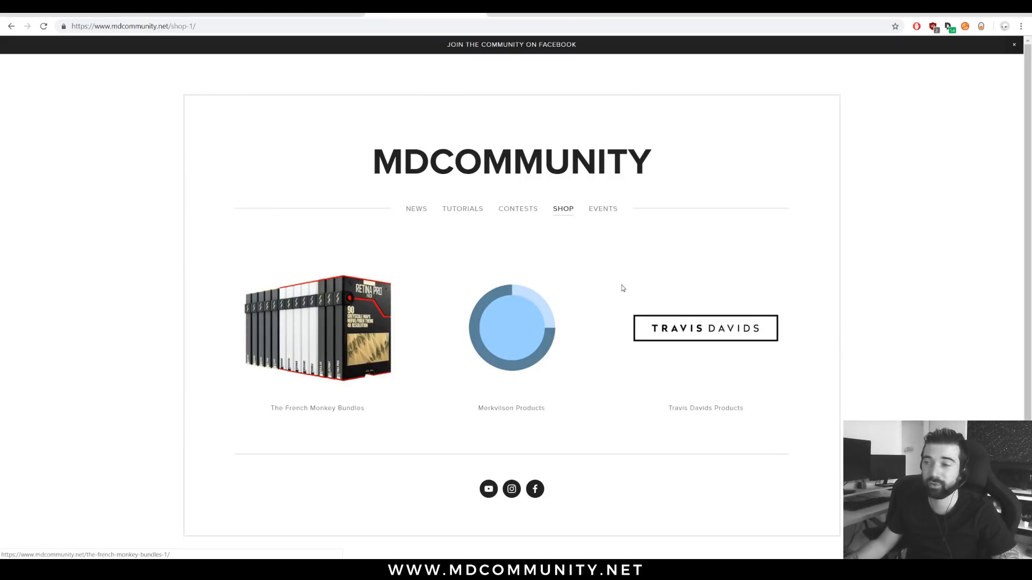
left_click(602, 211)
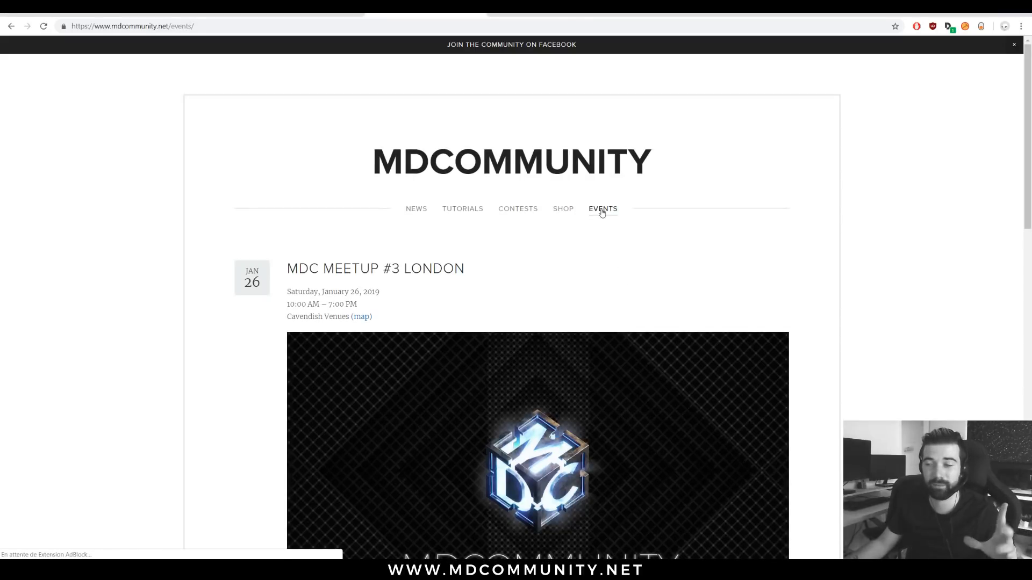
left_click_drag(287, 276, 560, 285)
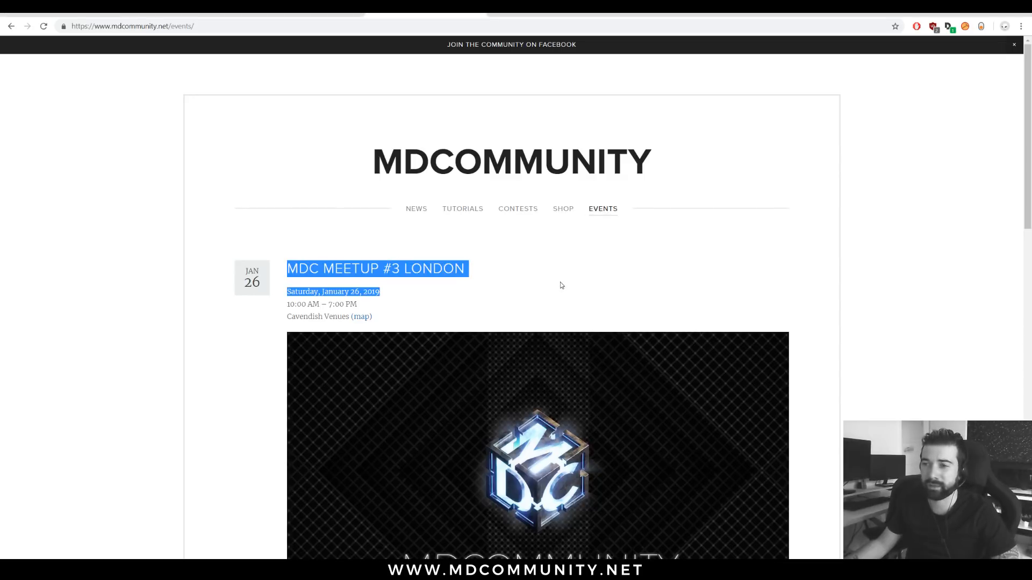
left_click(542, 320)
scroll(543, 319, "down", 9)
scroll(548, 317, "down", 5)
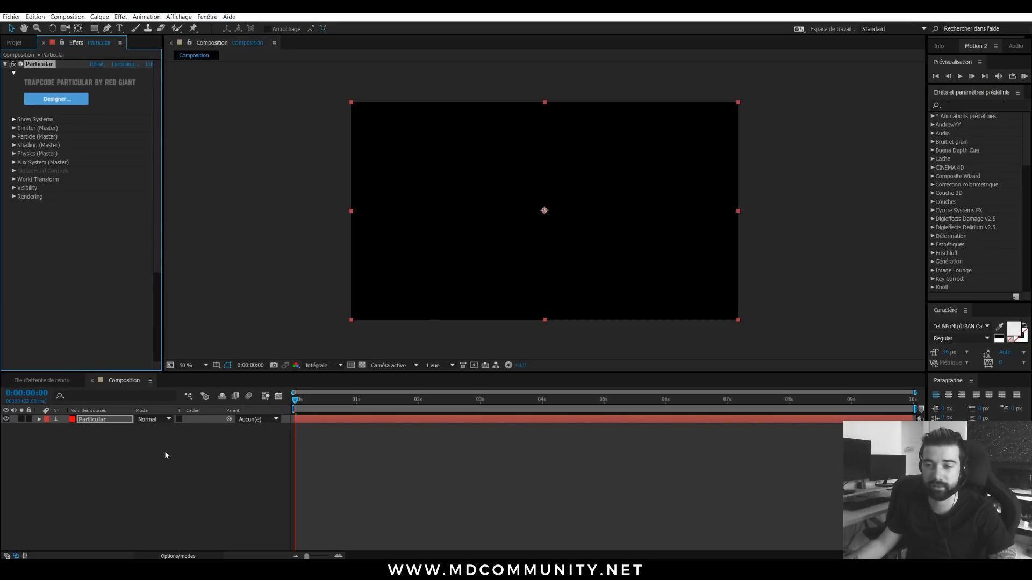
Switch to After Effects and deselect the Particular layer in the composition's timeline.
left_click(159, 460)
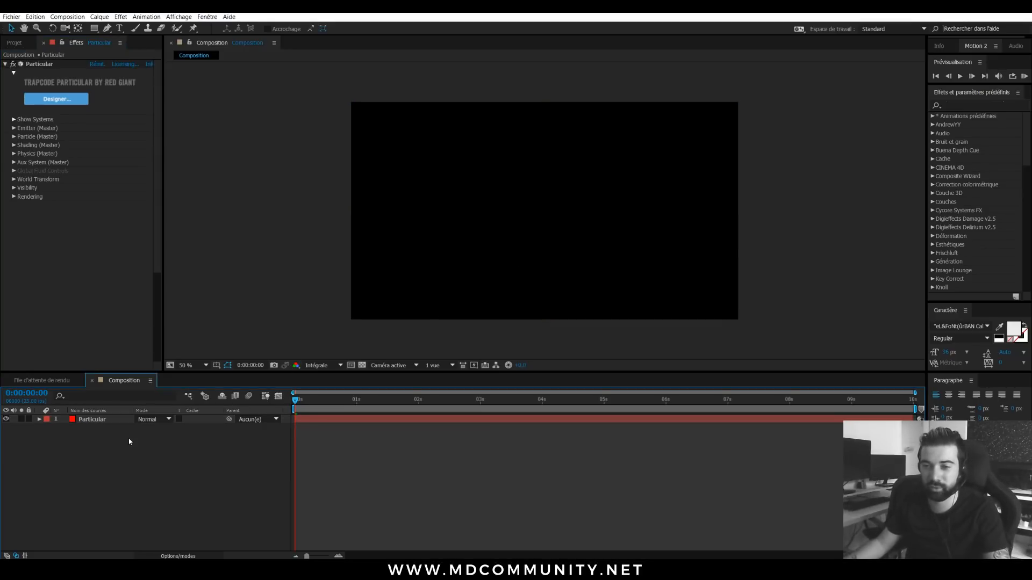
Remove the Particular effect from the Particular layer, and delete the layer itself from the composition.
left_click(91, 419)
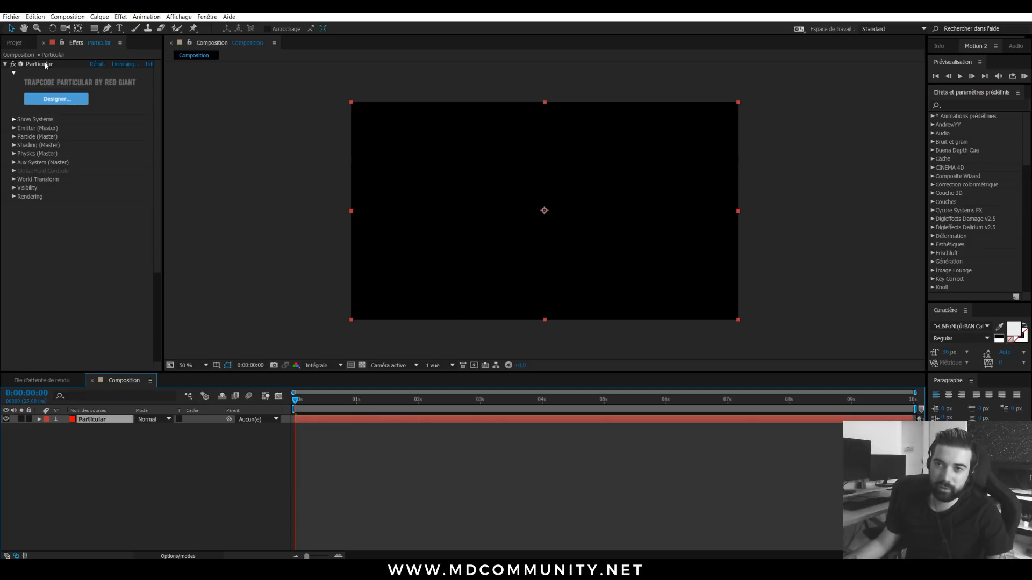
left_click(46, 65)
key("Delete")
left_click(101, 437)
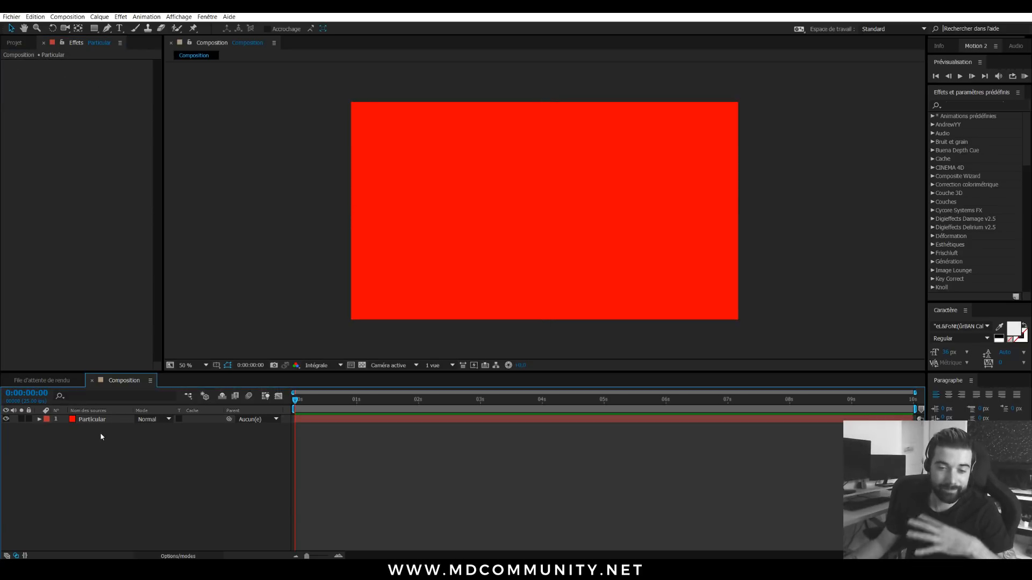
left_click(92, 420)
key("Delete")
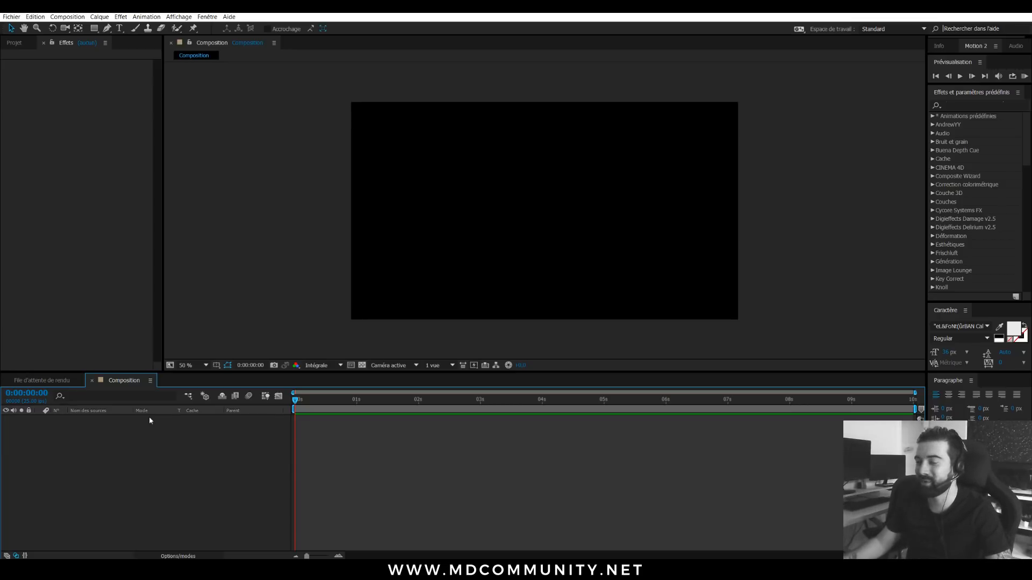
Create a new empty project to replace the current one.
left_click(2, 18)
mouse_move(98, 28)
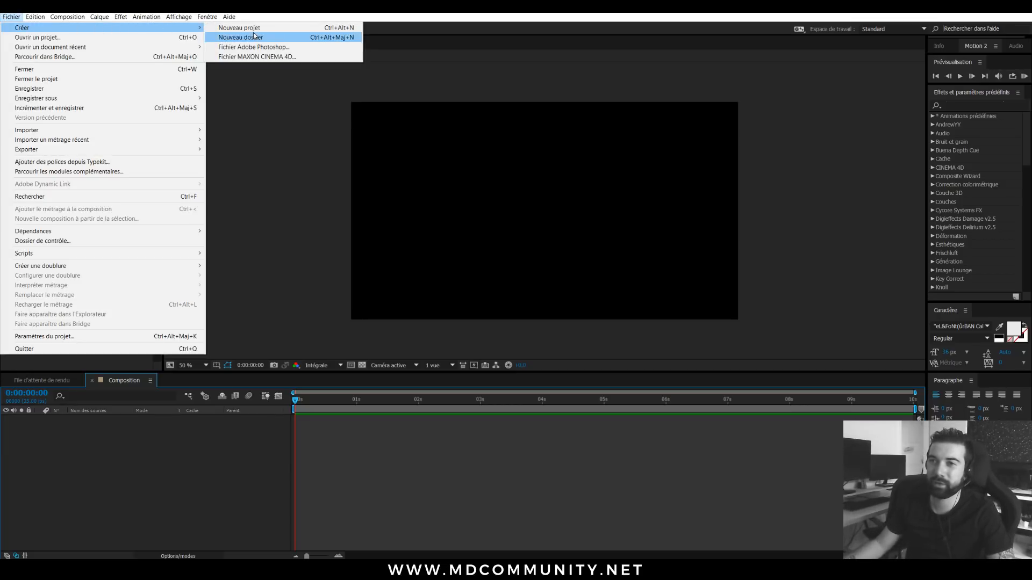
left_click(253, 29)
left_click(550, 298)
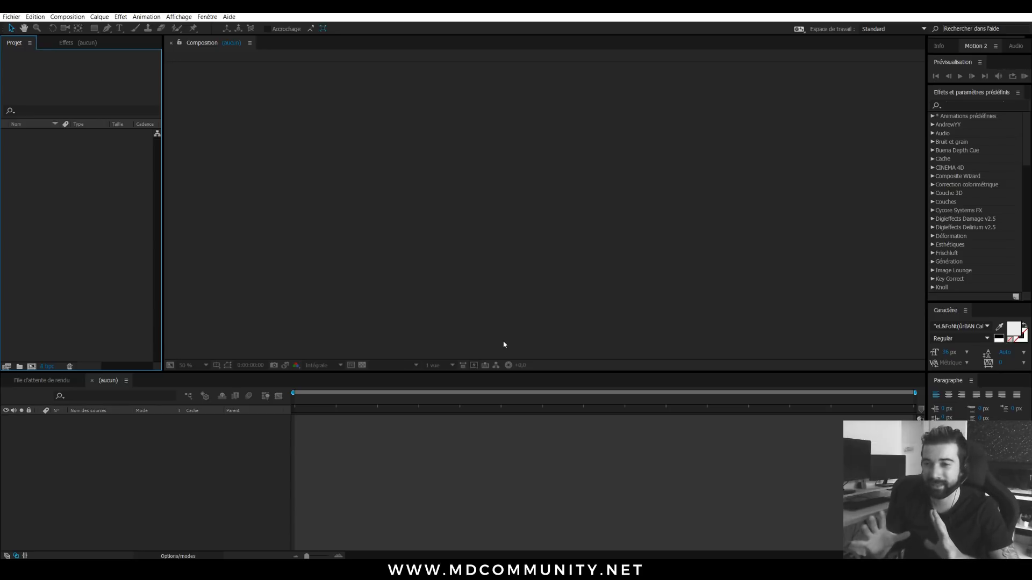
Create a composition with the HDTV 1080 25 preset, Full resolution and a duration of 0:00:10:00.
left_click(189, 443)
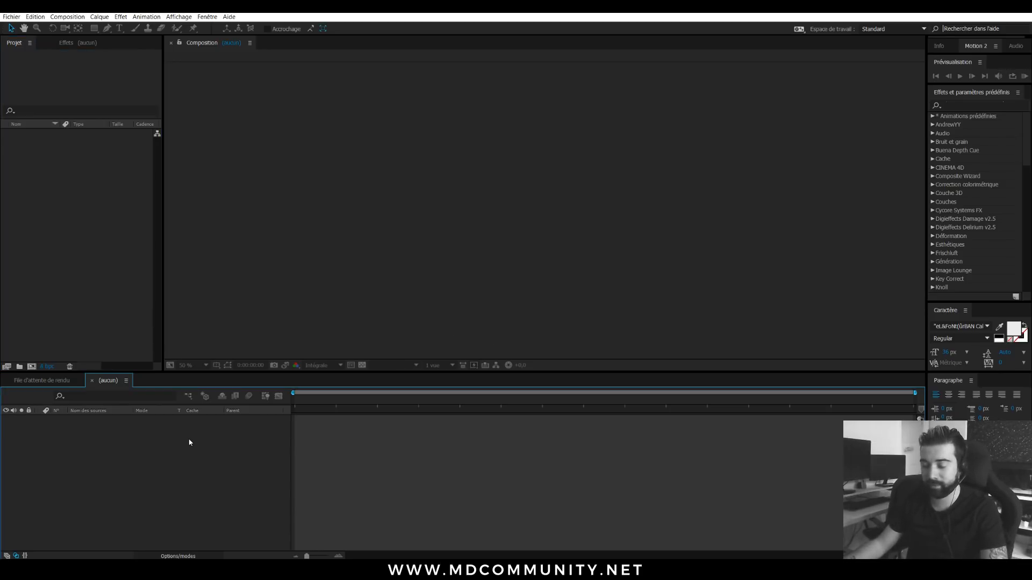
key("ctrl+n")
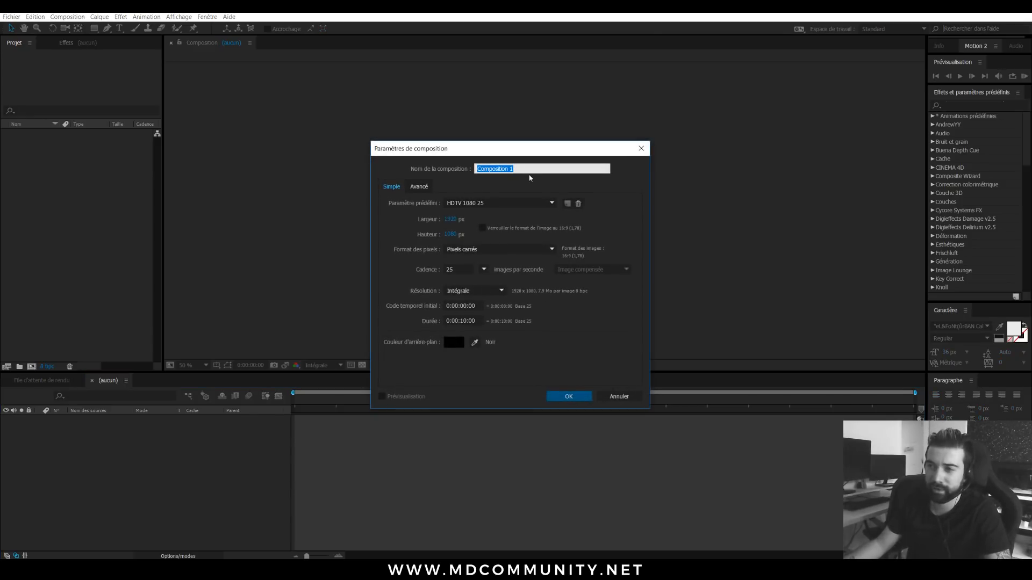
left_click(568, 397)
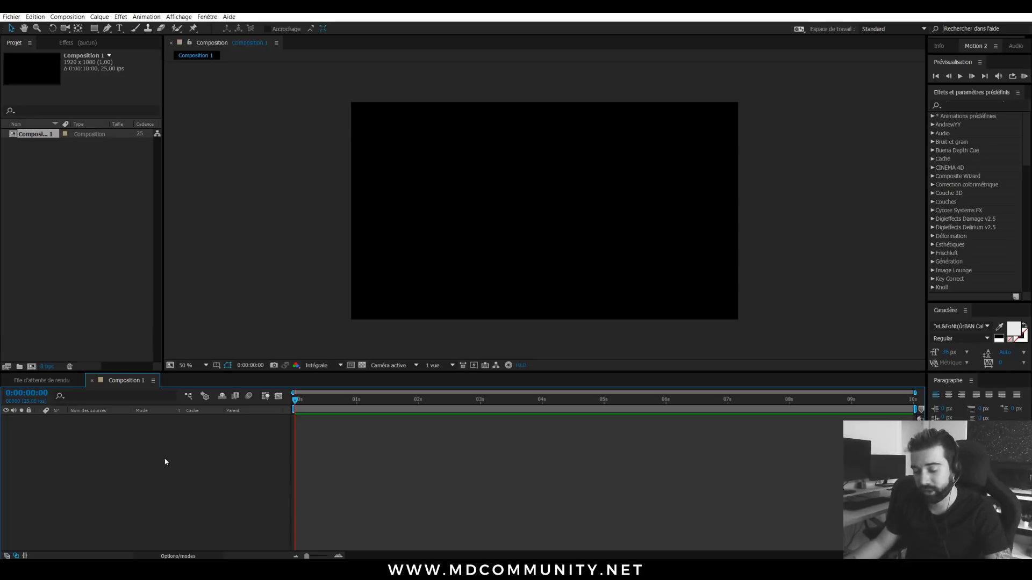
Add a red composition-sized solid named Particular to the new composition.
key("ctrl+y")
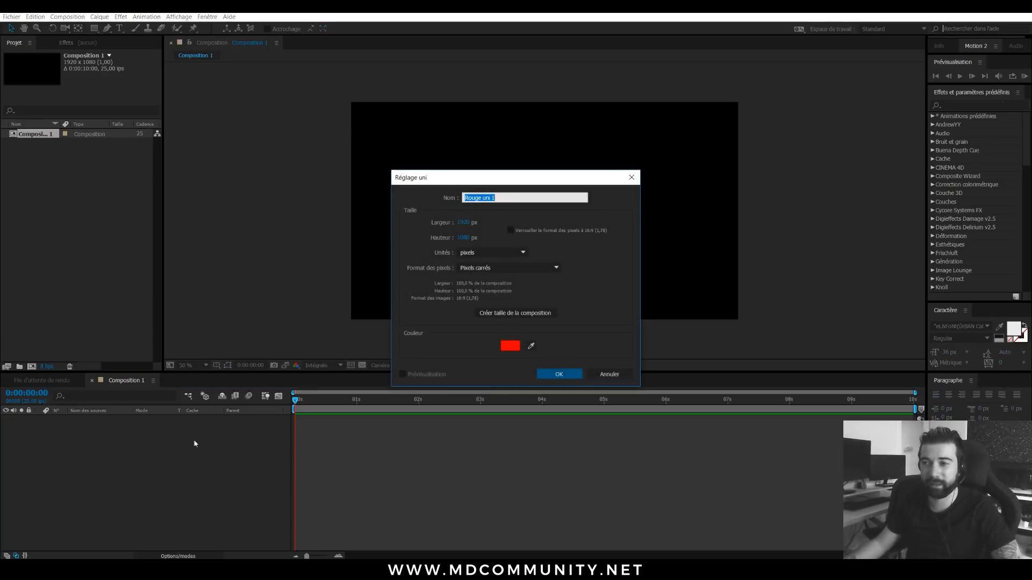
left_click_drag(497, 182, 483, 117)
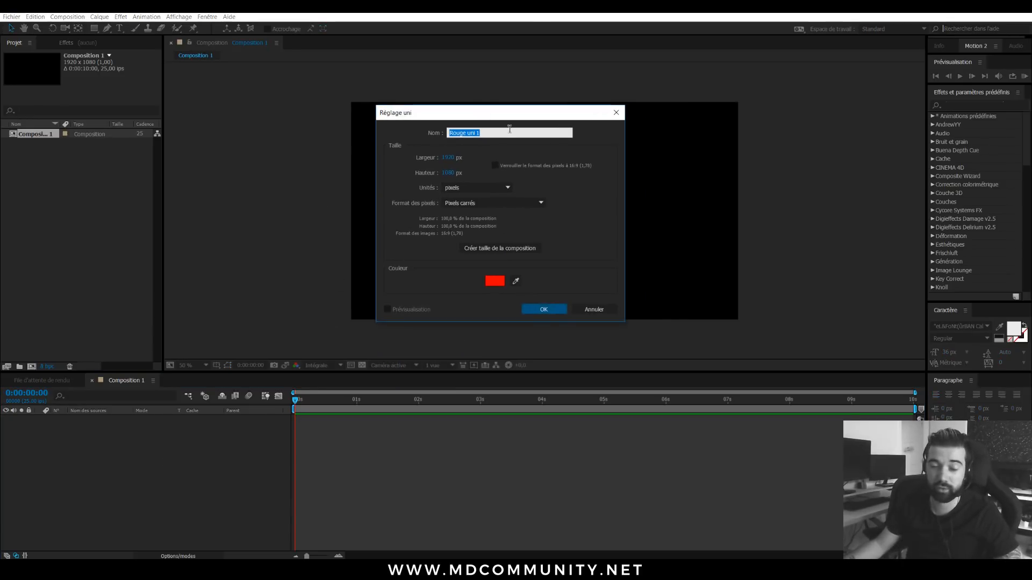
type("Part")
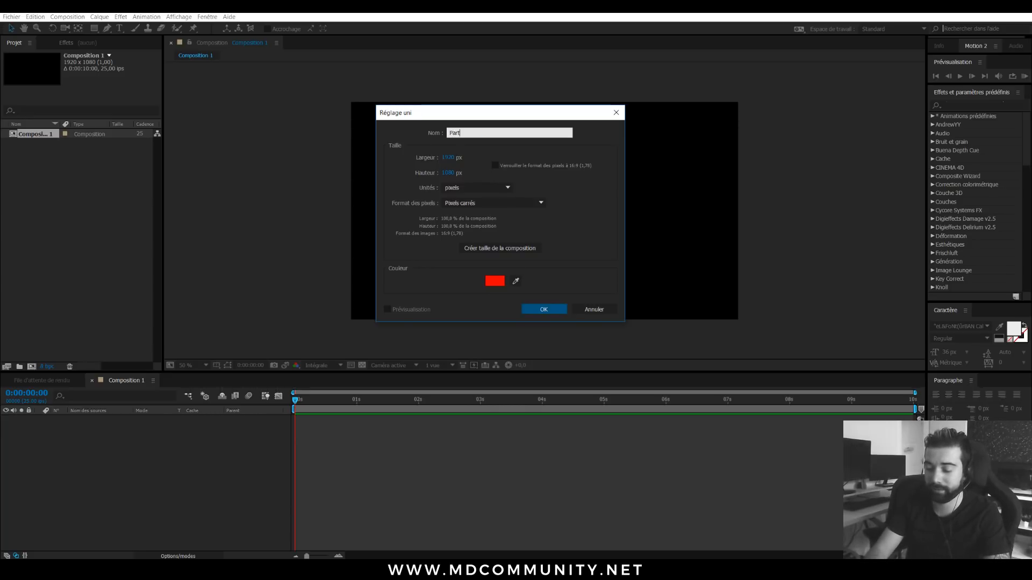
type("icular")
left_click(544, 309)
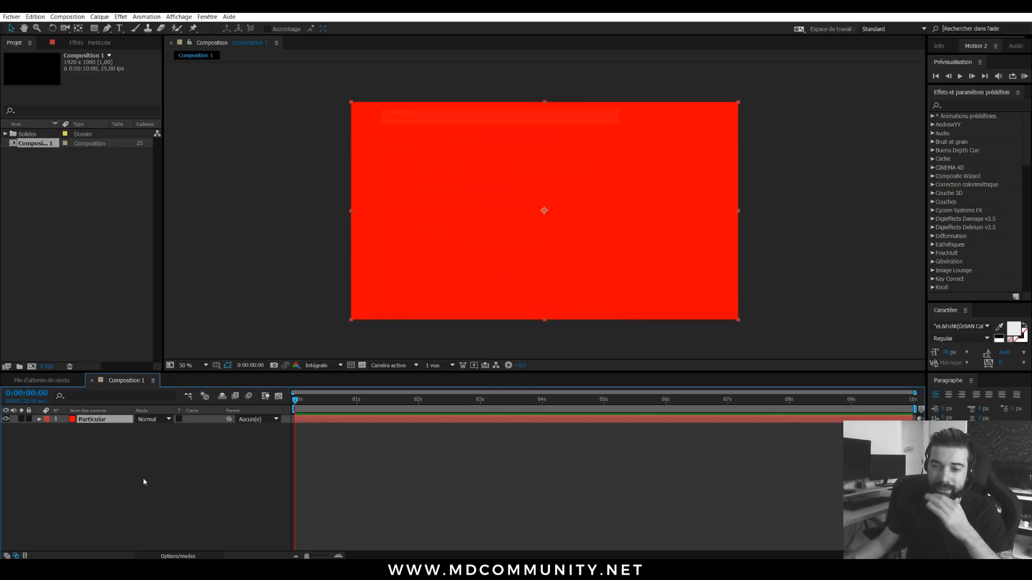
right_click(94, 472)
mouse_move(124, 376)
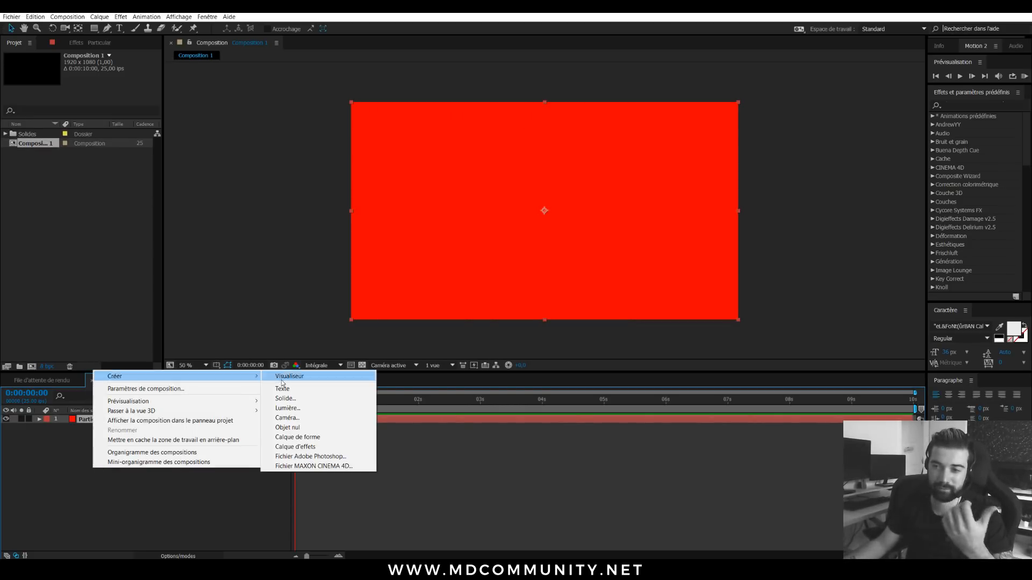
left_click(288, 409)
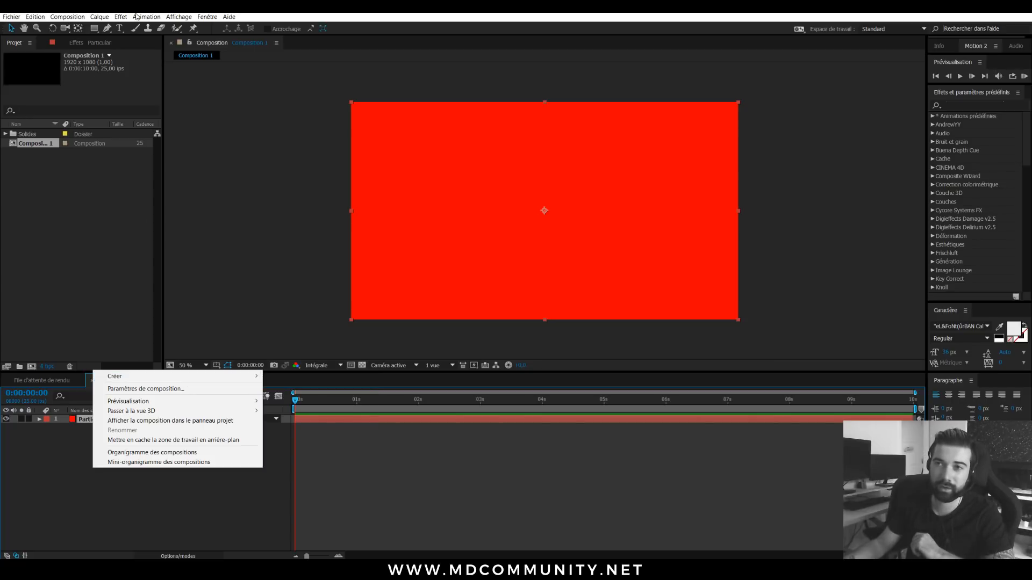
left_click(100, 17)
mouse_move(215, 27)
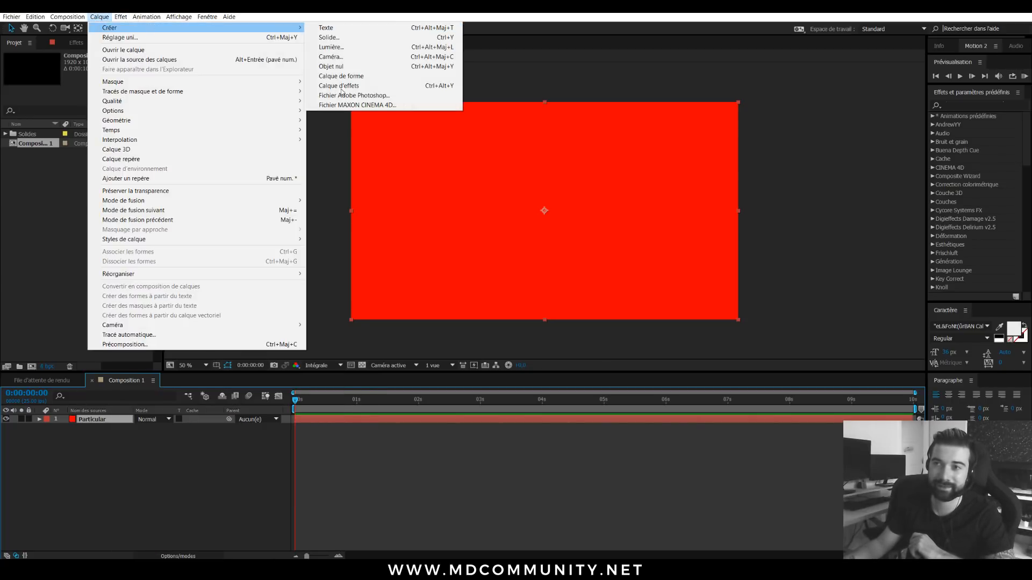
left_click(138, 468)
Search the effects for "particular", apply RG Trapcode Particular to the Particular solid, and scrub the timeline to preview the particles.
left_click(101, 424)
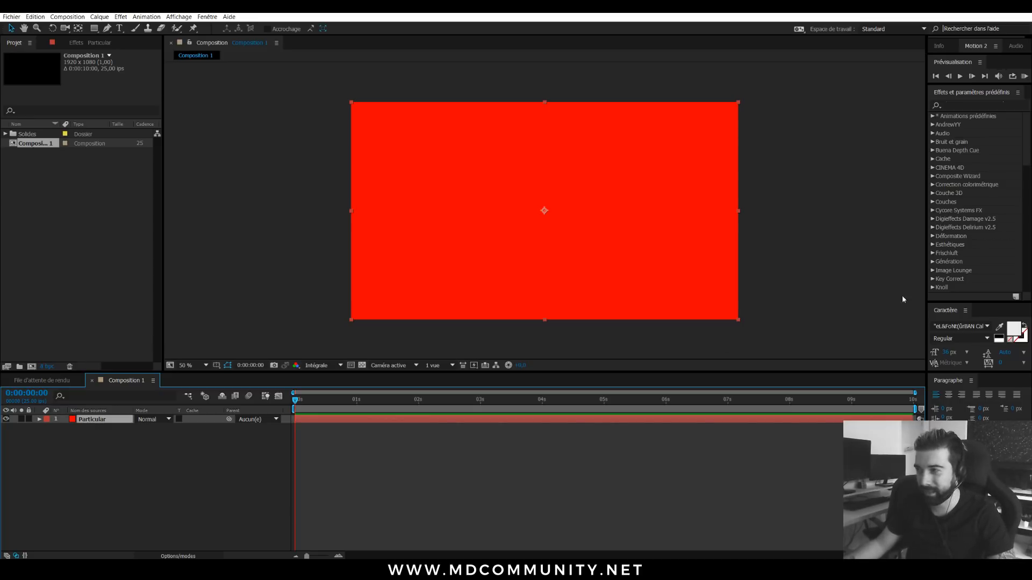
left_click(957, 104)
type("particular")
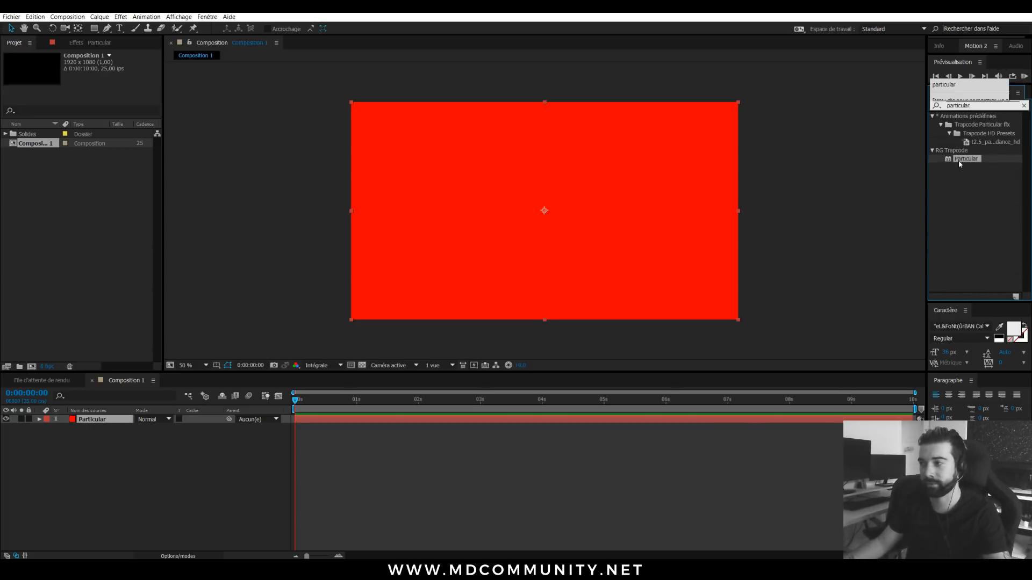
double_click(963, 160)
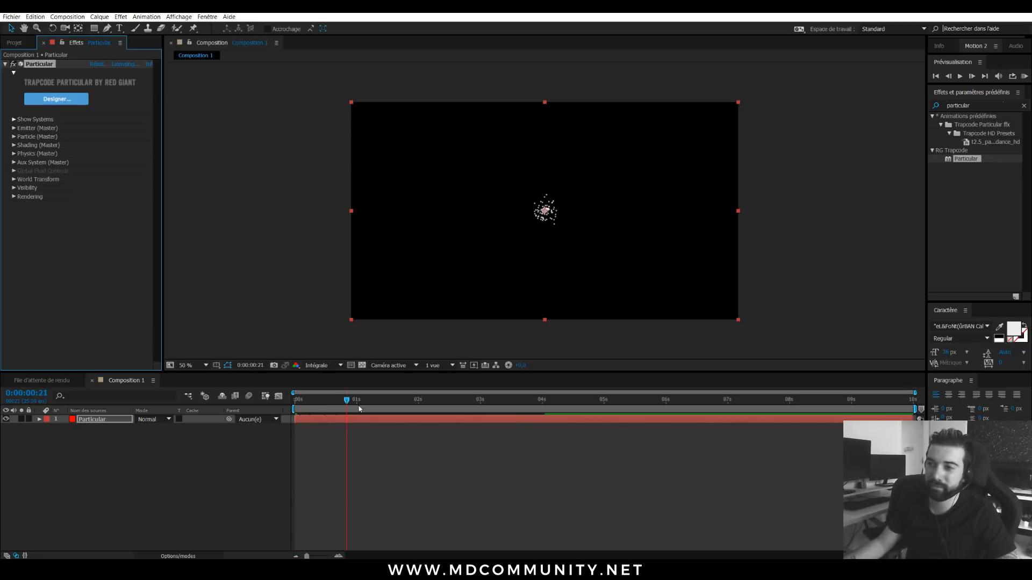
left_click_drag(359, 406, 131, 395)
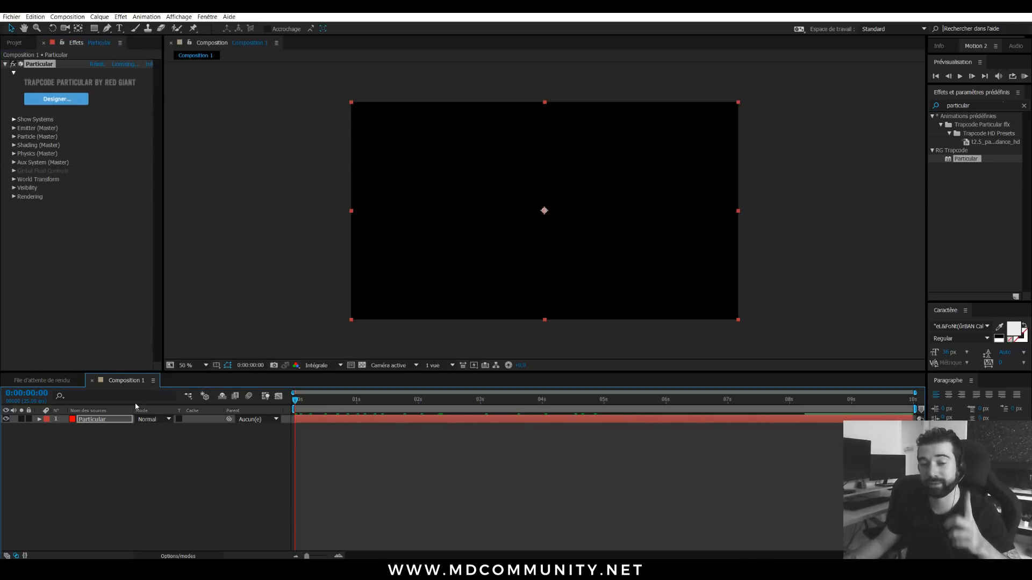
Look over the Show Systems and Emitter (Master) parameter groups of the Particular effect, collapsing them again.
left_click(15, 120)
left_click(15, 119)
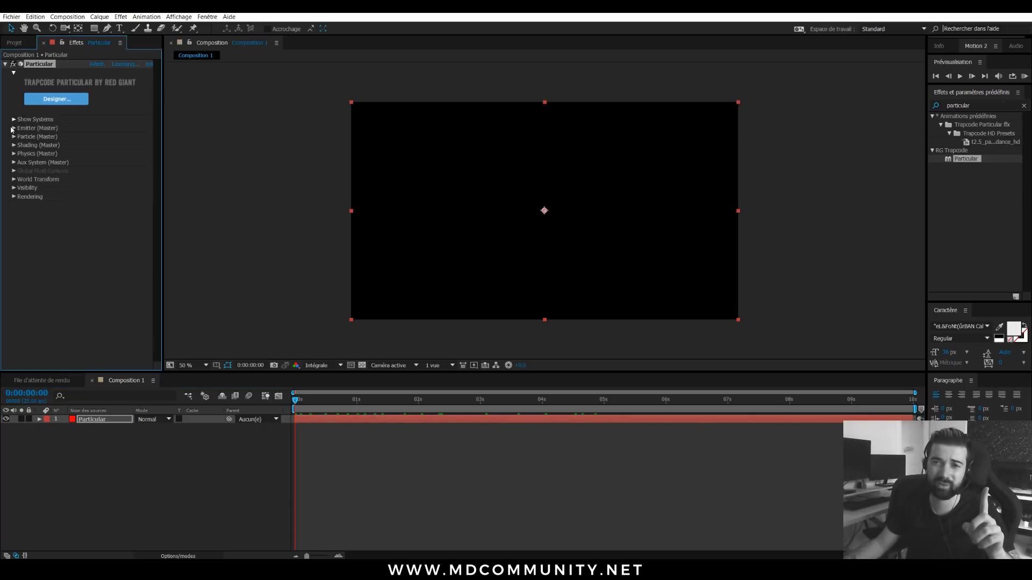
left_click(13, 128)
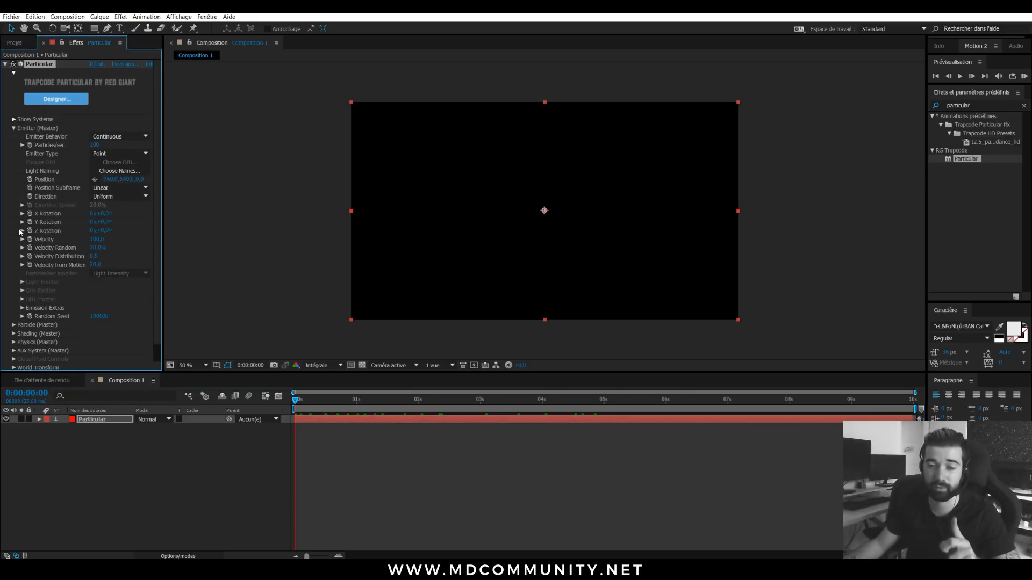
left_click(14, 128)
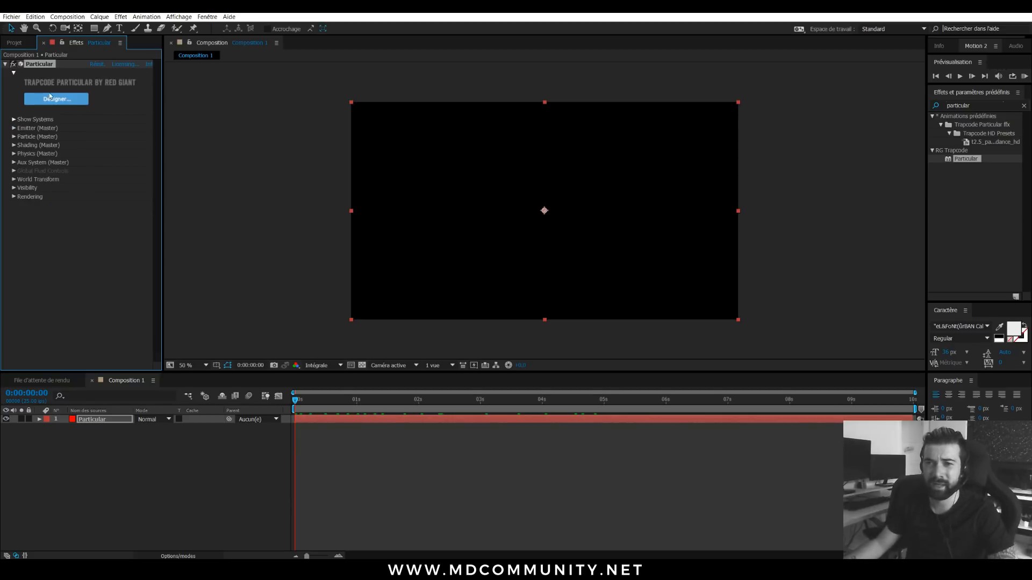
Open the Particular Designer and look through its Emitter, Particle, Shading, Physics and Aux System blocks in order.
left_click(60, 99)
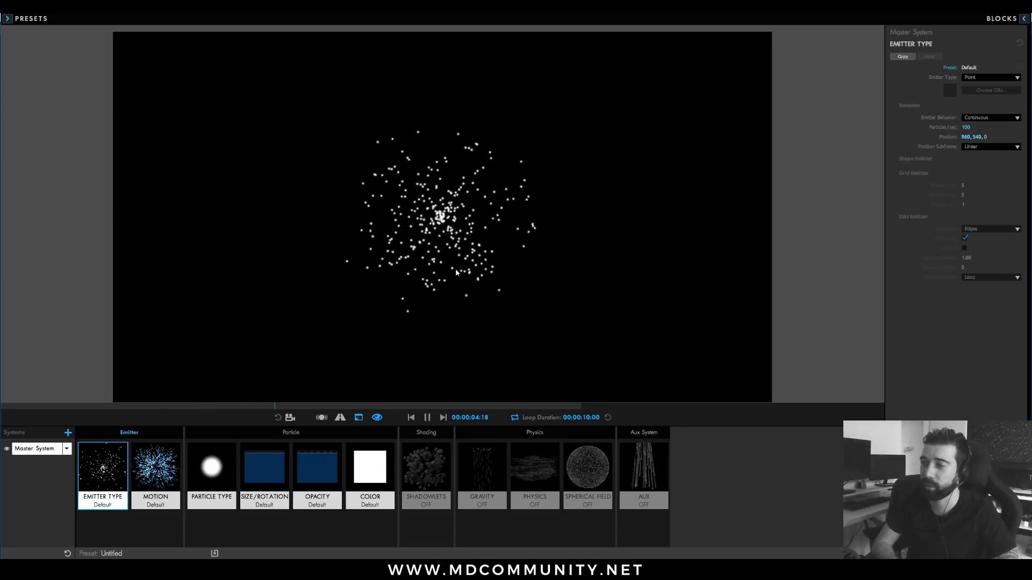
left_click(155, 466)
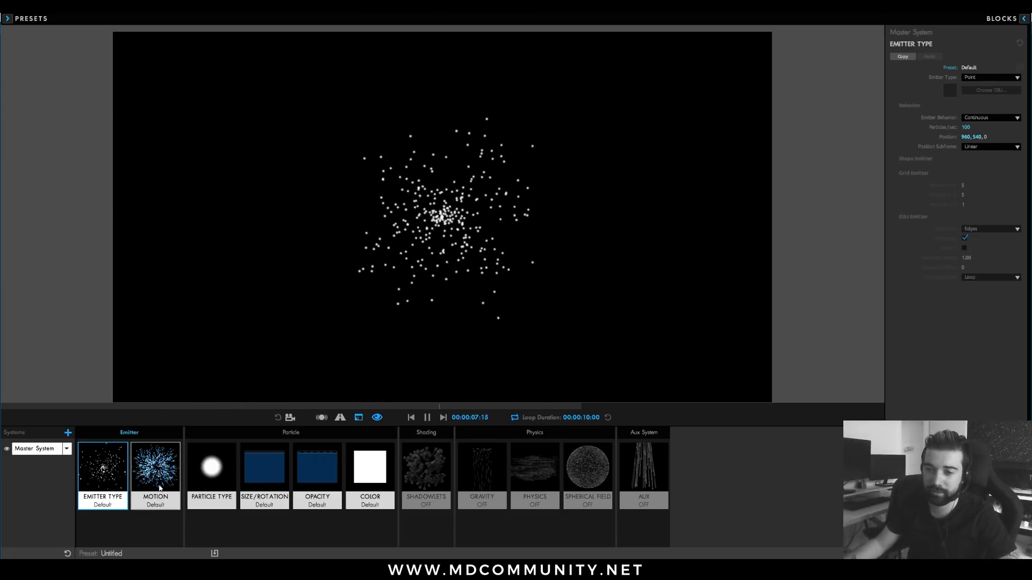
left_click(212, 467)
left_click(264, 467)
left_click(338, 472)
left_click(370, 467)
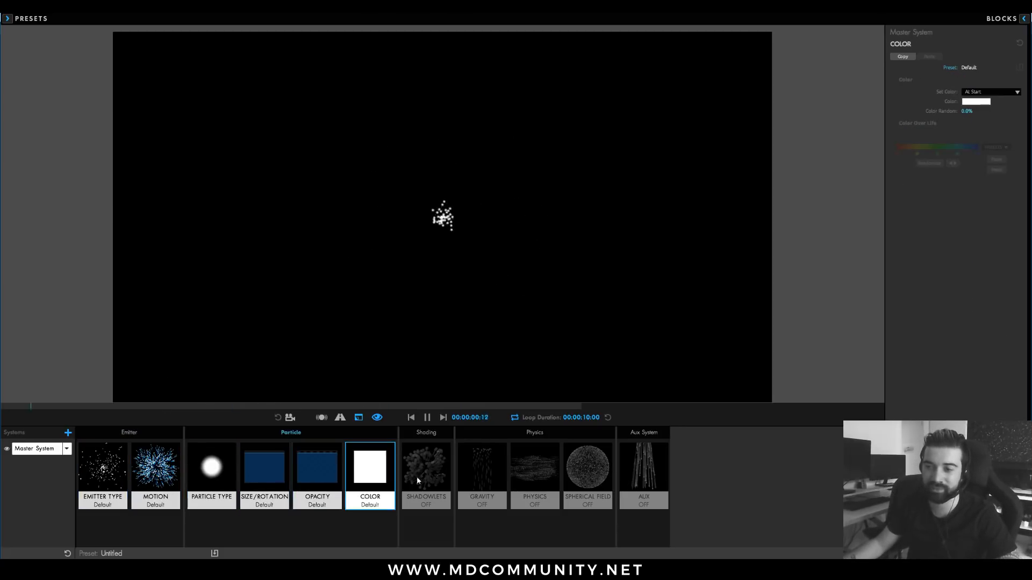
left_click(426, 467)
left_click(481, 467)
left_click(534, 466)
left_click(588, 467)
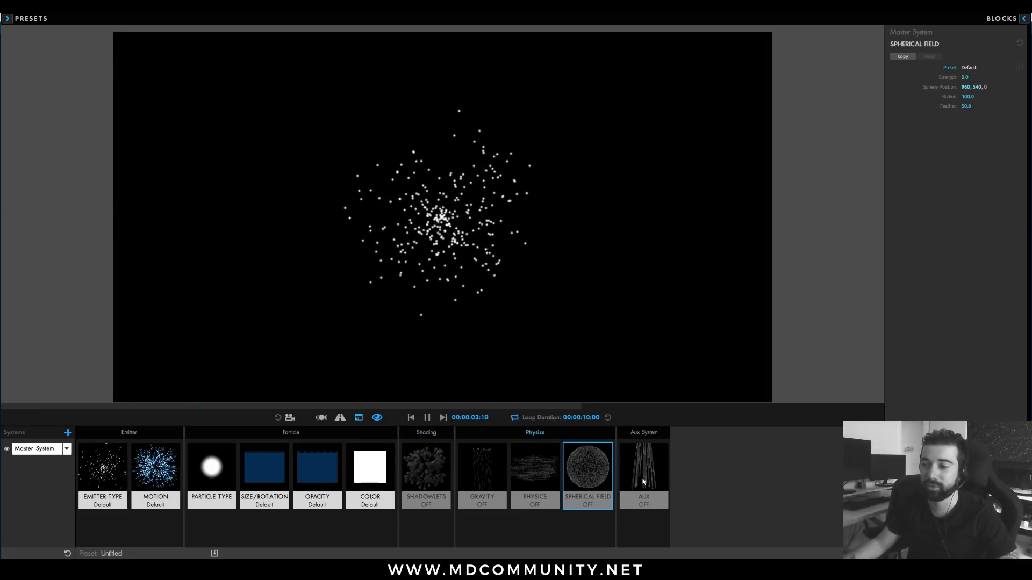
left_click(645, 486)
Review the Emitter Type, Color, Shadowlets and Gravity block settings again and leave the Designer.
left_click(124, 484)
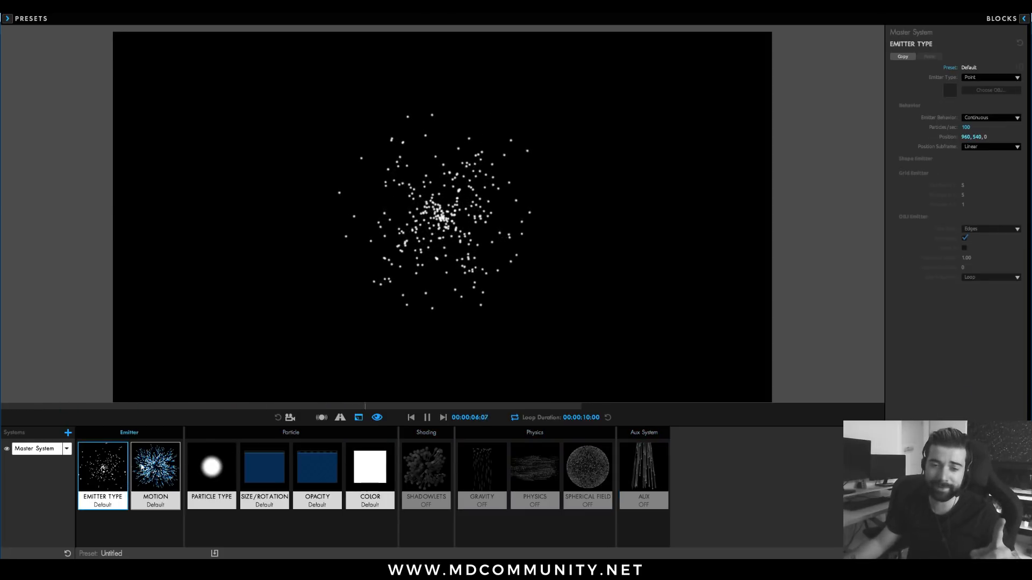
left_click(371, 484)
left_click(437, 477)
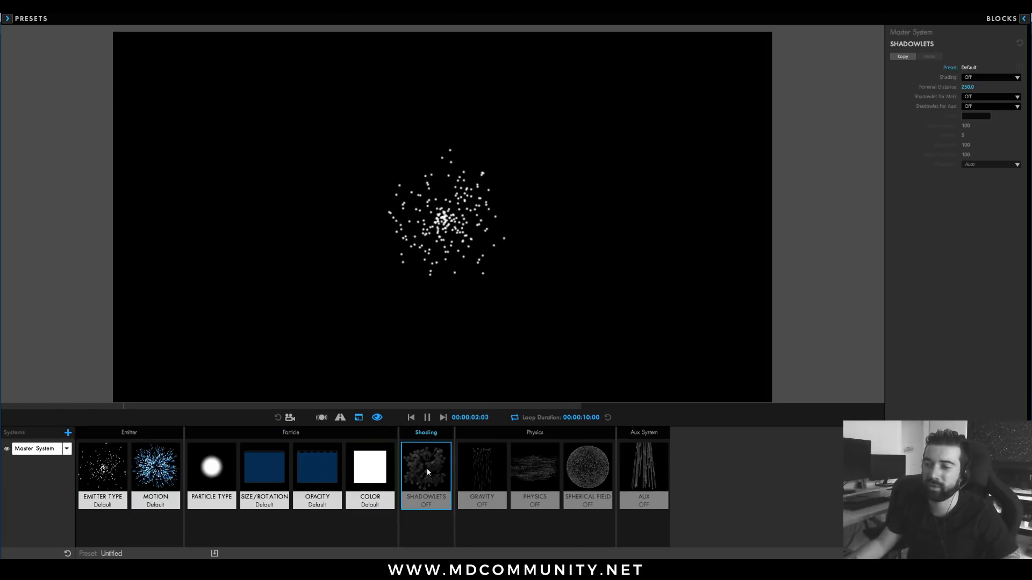
left_click(479, 476)
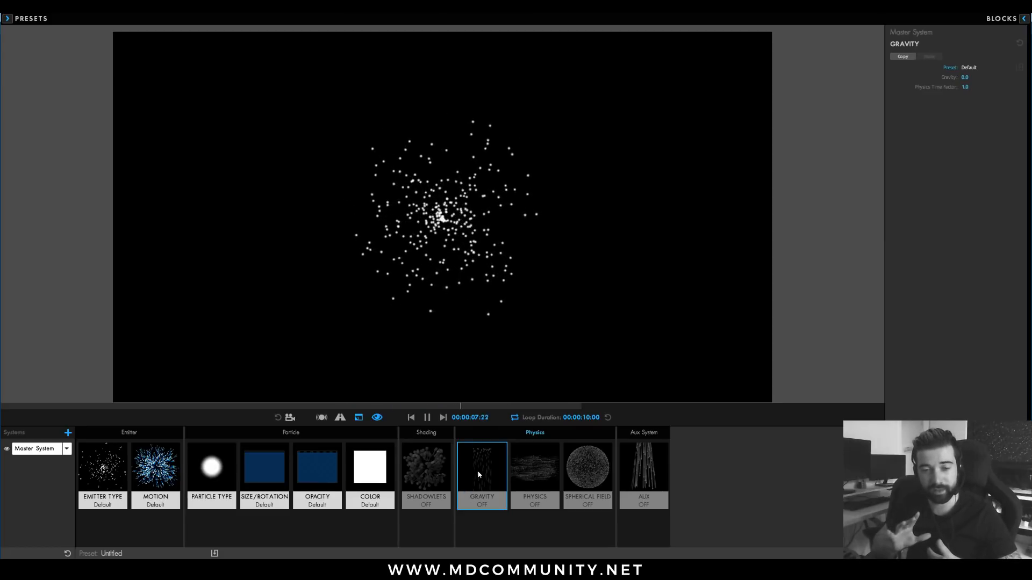
left_click(1001, 19)
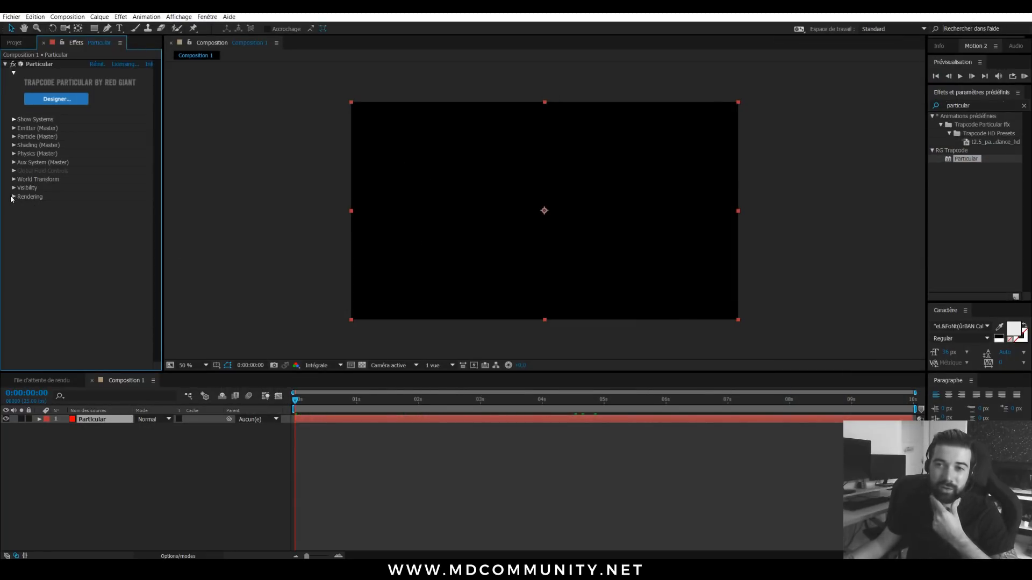
In Particular's Rendering settings, set Acceleration to GPU and keep GPU Particle Rendering on Direct.
left_click(14, 197)
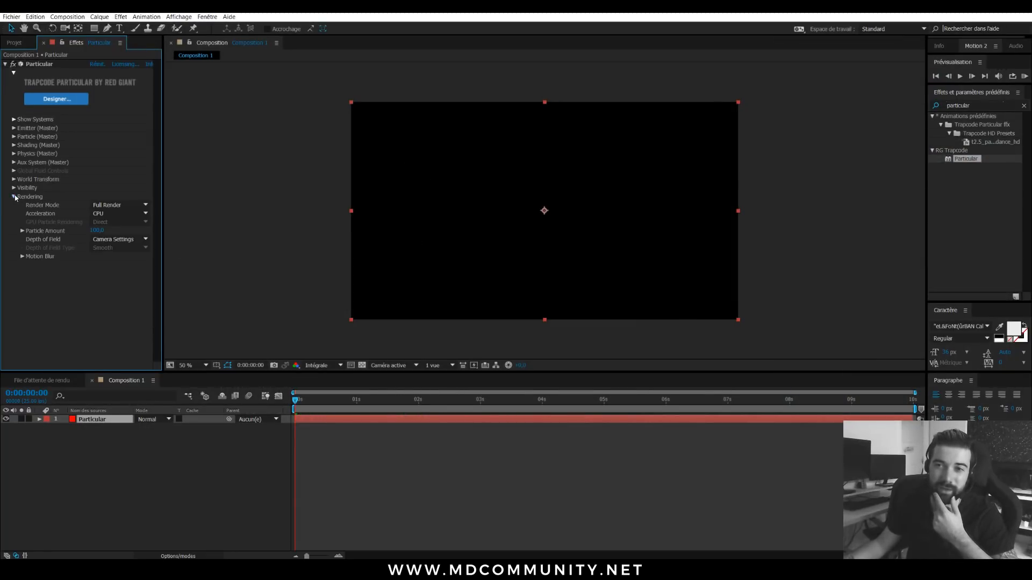
left_click(117, 214)
left_click(106, 222)
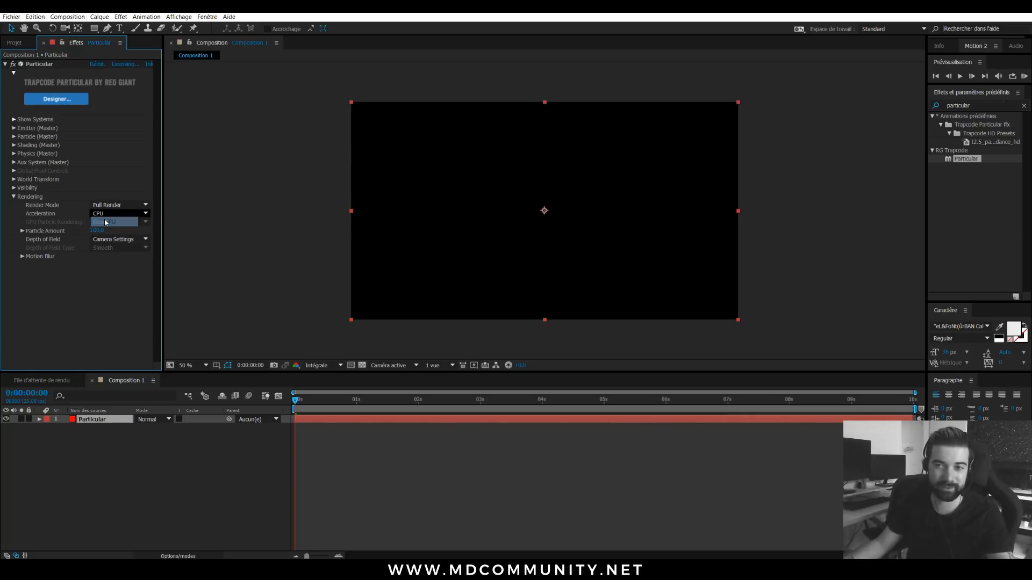
left_click(116, 222)
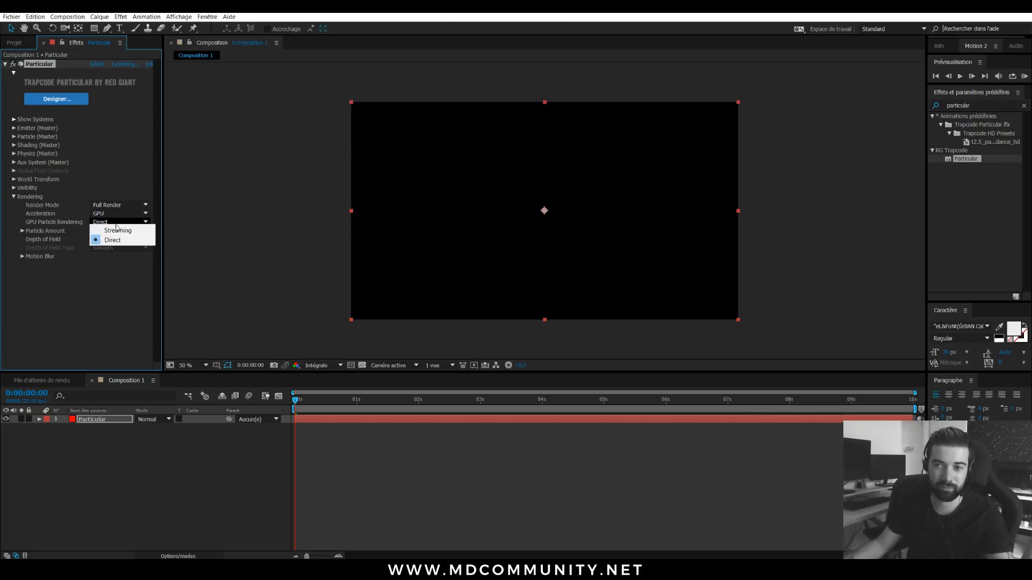
left_click(123, 356)
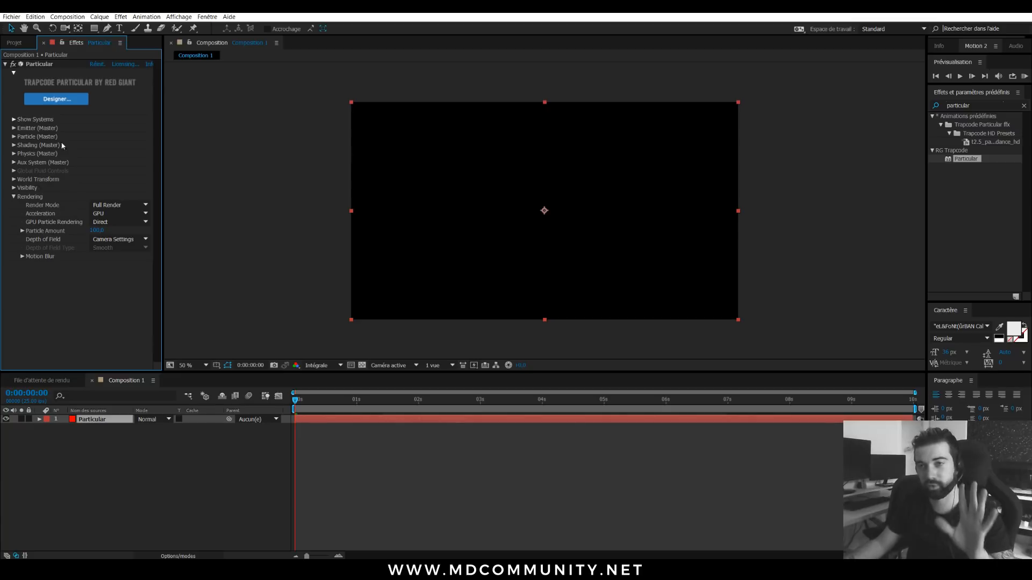
Open the Particular Designer, select the Physics block and review its Physics Model options, keeping Air.
left_click(57, 99)
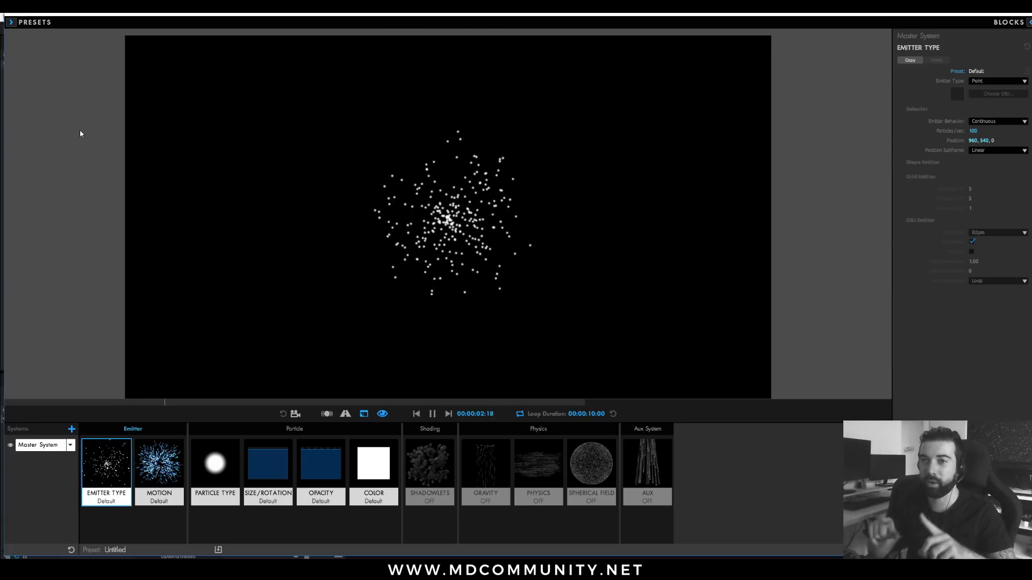
left_click(1005, 12)
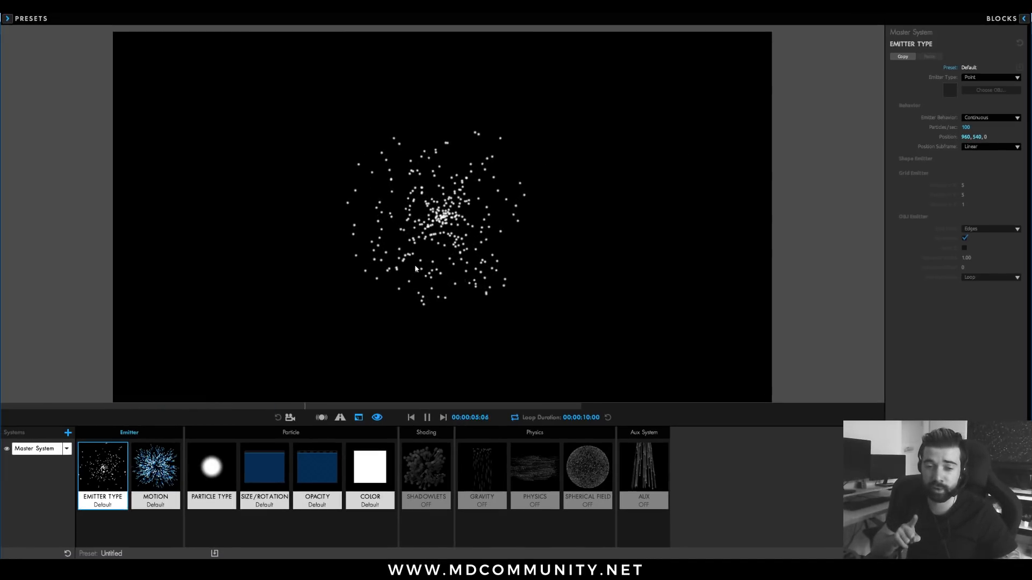
left_click(537, 479)
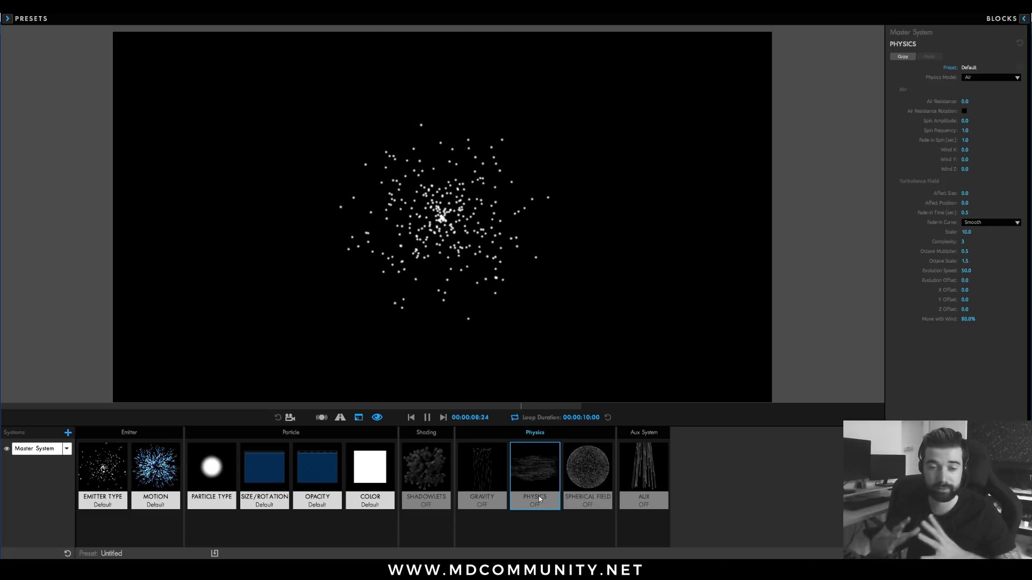
left_click(990, 80)
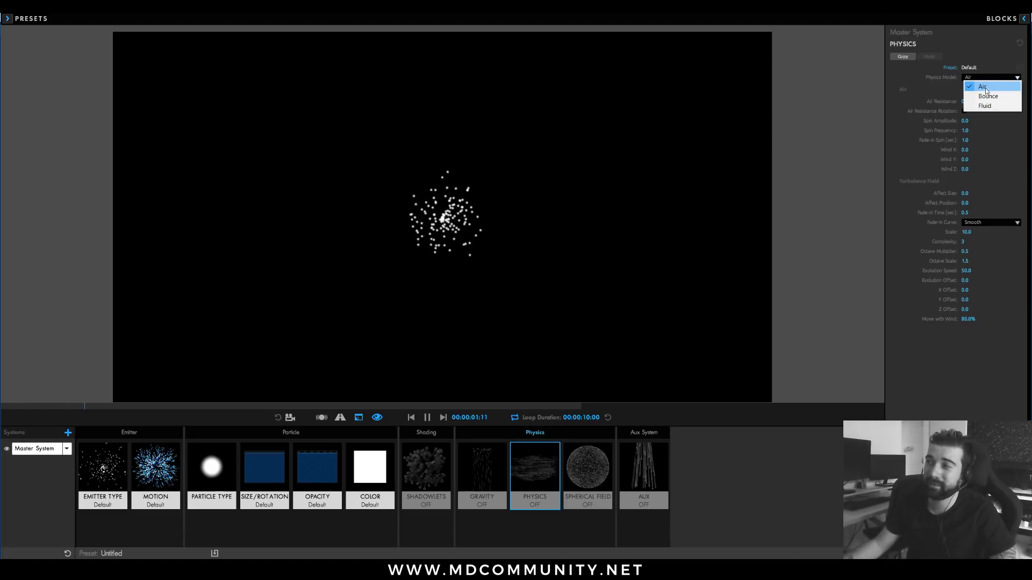
left_click(985, 82)
left_click(985, 81)
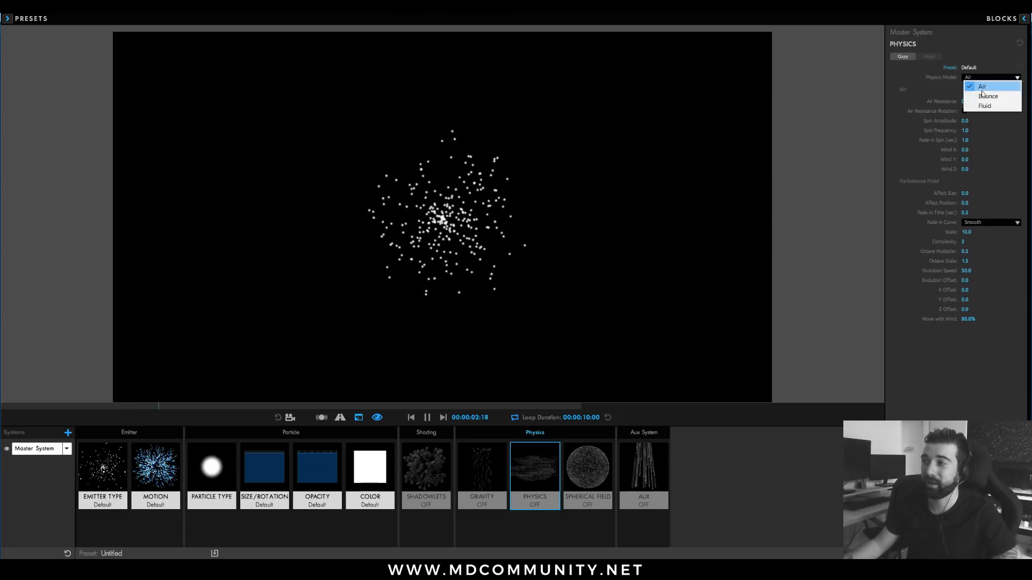
left_click(934, 92)
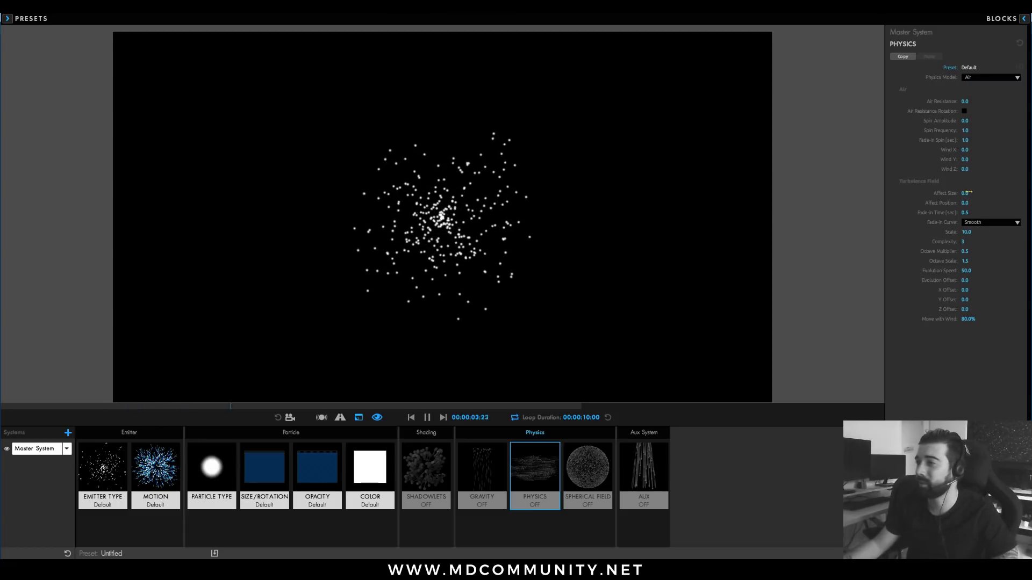
In the Air physics settings, set Air Resistance to 1, Affect Size to 48, X Offset to 591, Wind Y to 254 and Wind X to 374.
left_click_drag(965, 194, 984, 194)
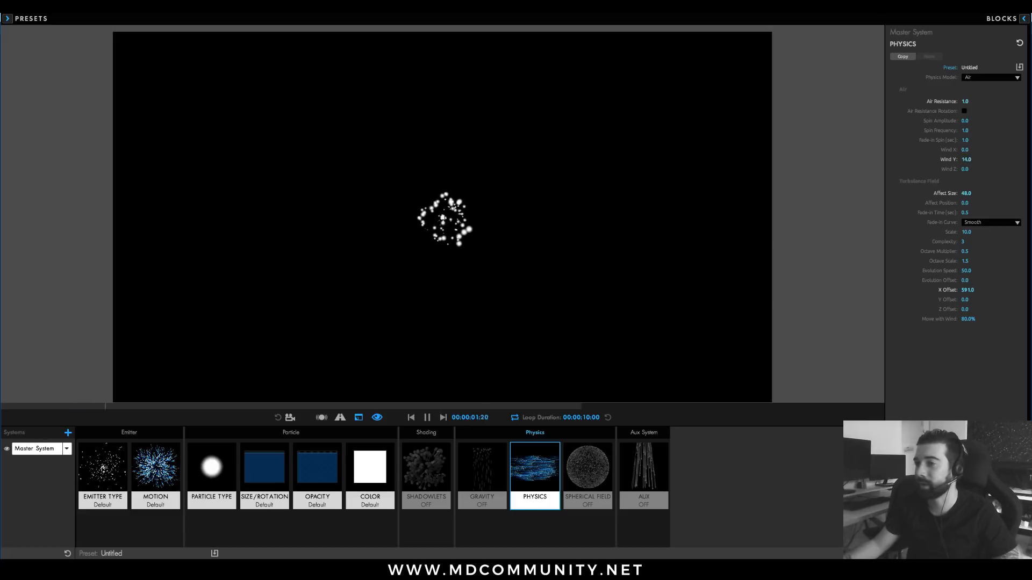
left_click_drag(973, 159, 1031, 160)
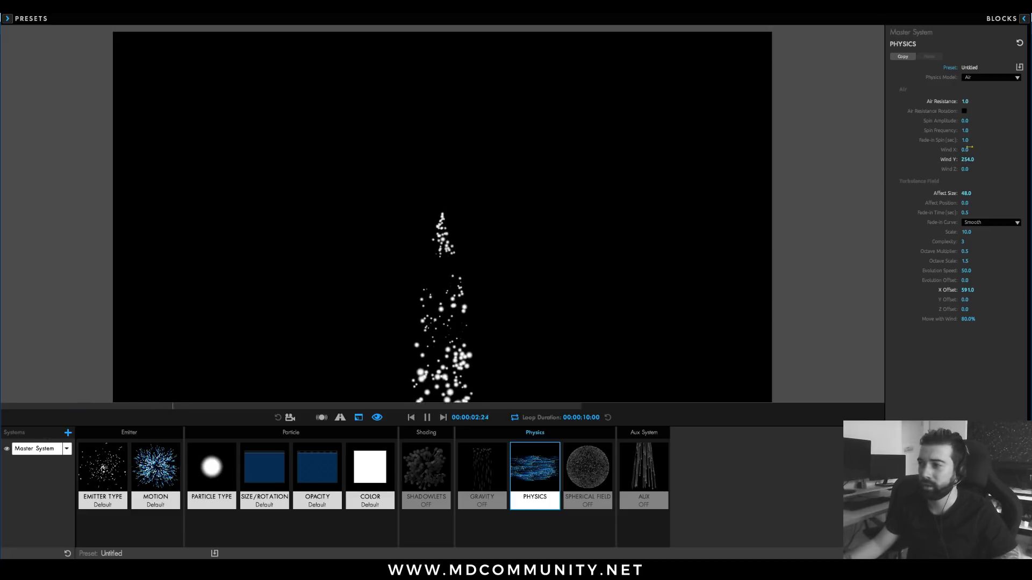
left_click_drag(970, 149, 967, 153)
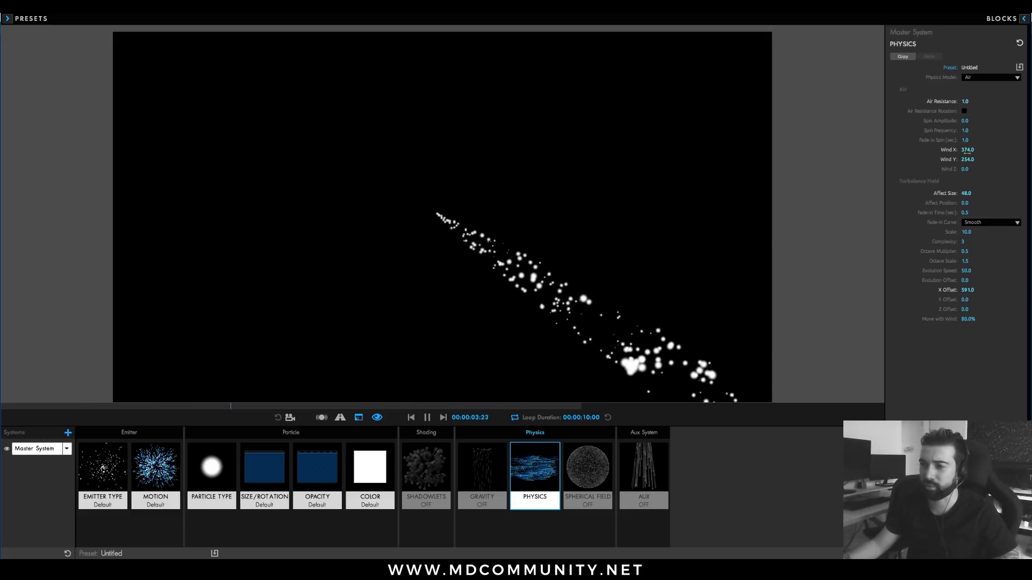
Switch the Physics Model to Fluid and set Force Region Size to 440 and Force Relative Position to -14, 0, 0.
left_click(986, 78)
left_click(983, 92)
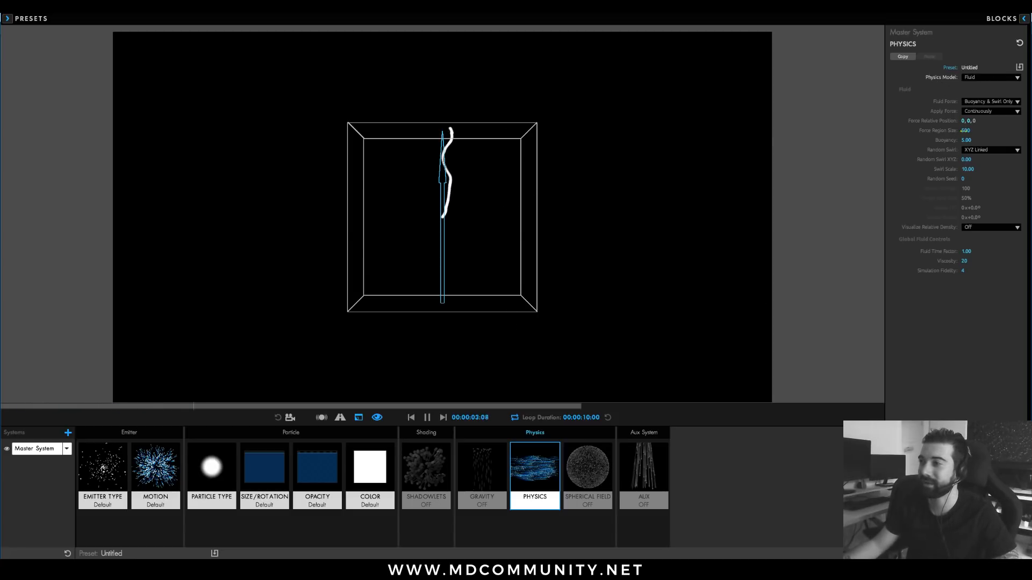
mouse_move(966, 131)
left_mouse_down()
mouse_move(993, 130)
mouse_move(963, 130)
mouse_move(958, 120)
left_mouse_up()
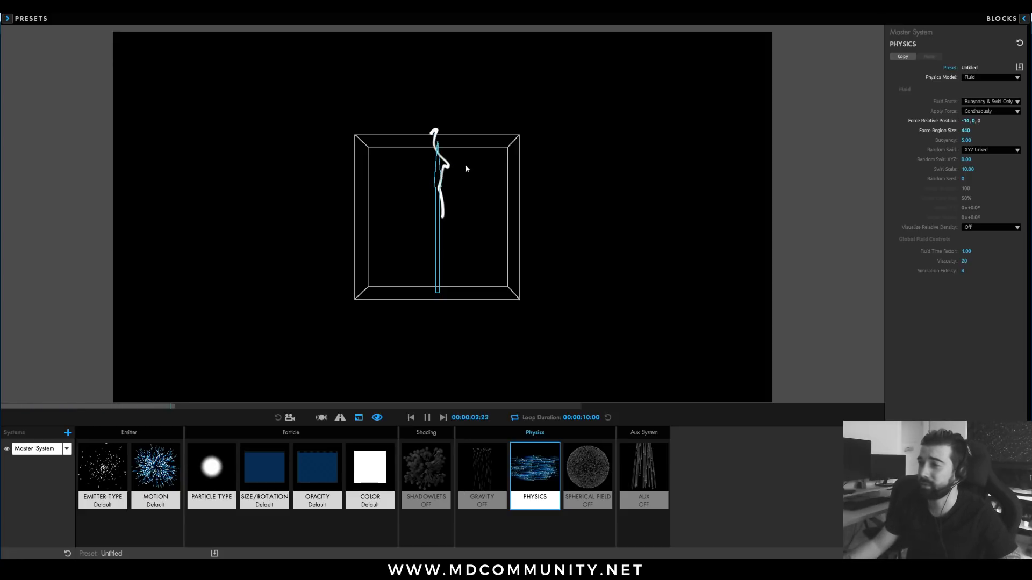
Try the Vortex Ring fluid force, and switch Fluid Force to Vortex Tube.
left_click(984, 102)
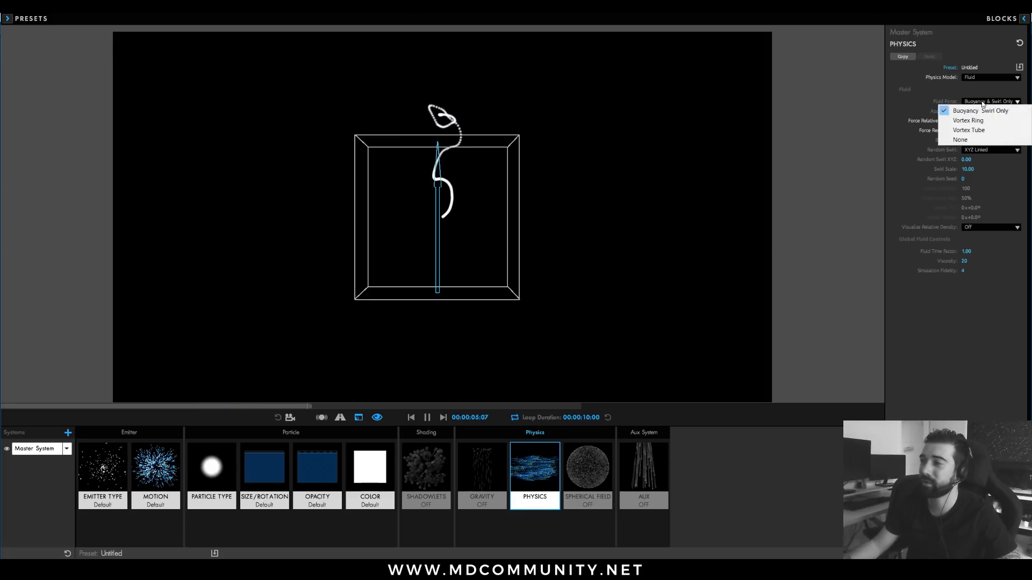
left_click(968, 121)
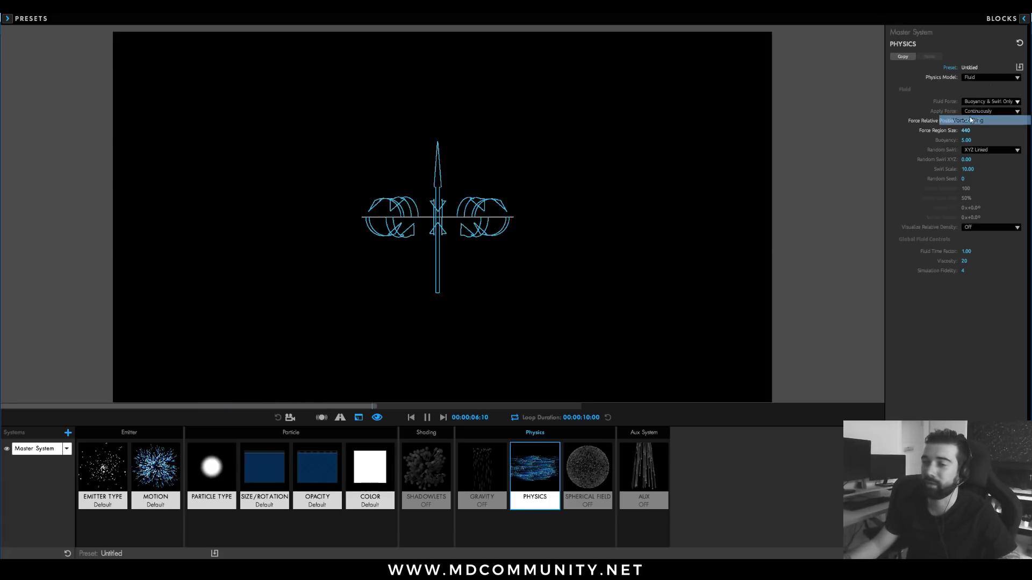
left_click(993, 102)
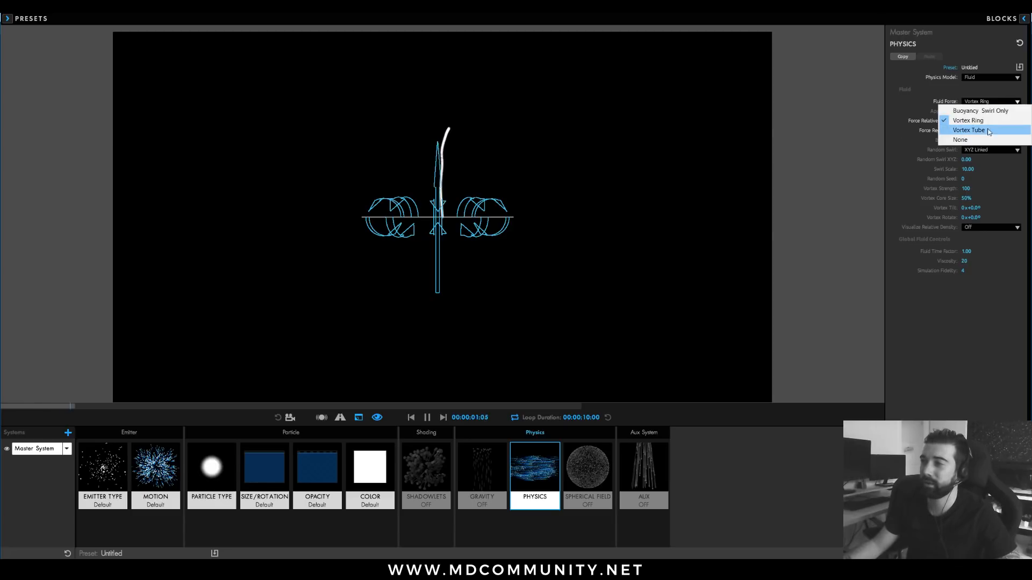
left_click(985, 130)
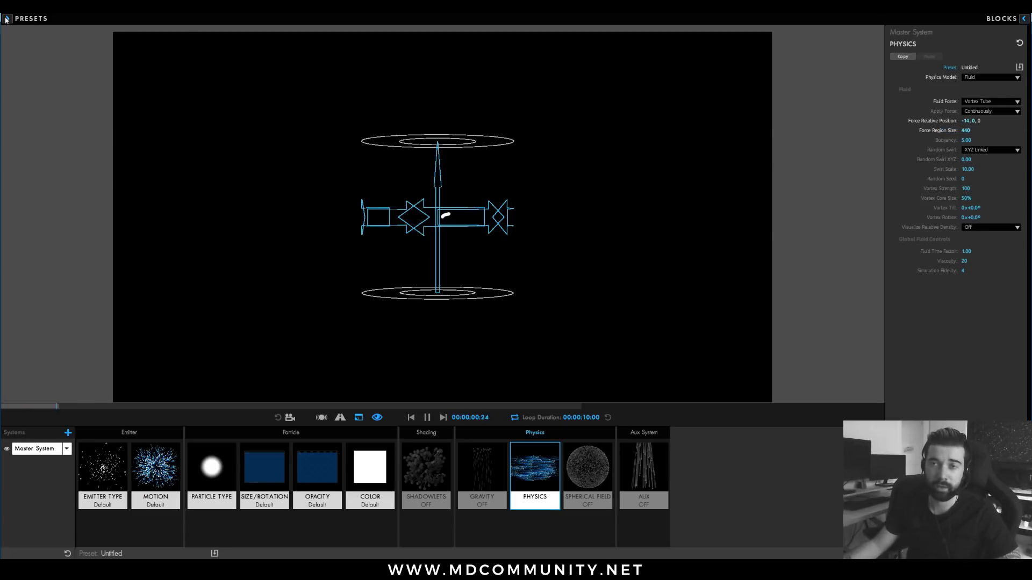
Replace the active system with the Bow Shock preset from the Fluid category and hide the presets.
left_click(6, 19)
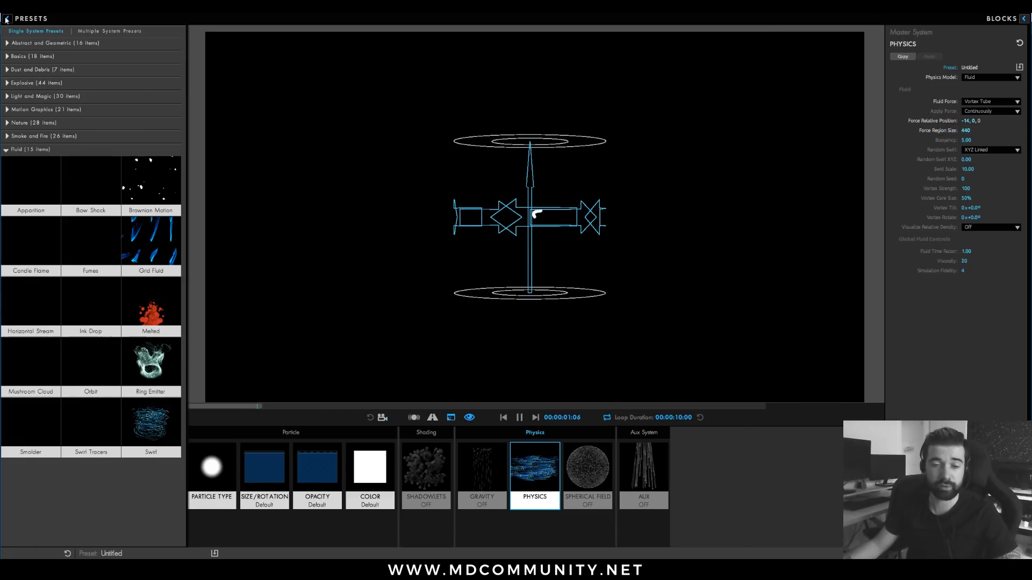
left_click(99, 190)
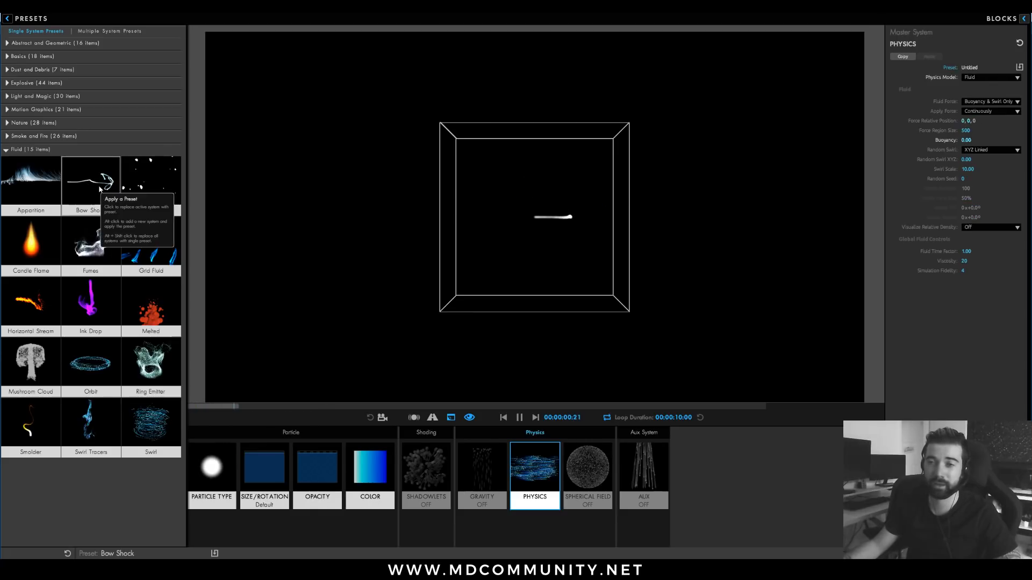
left_click(7, 18)
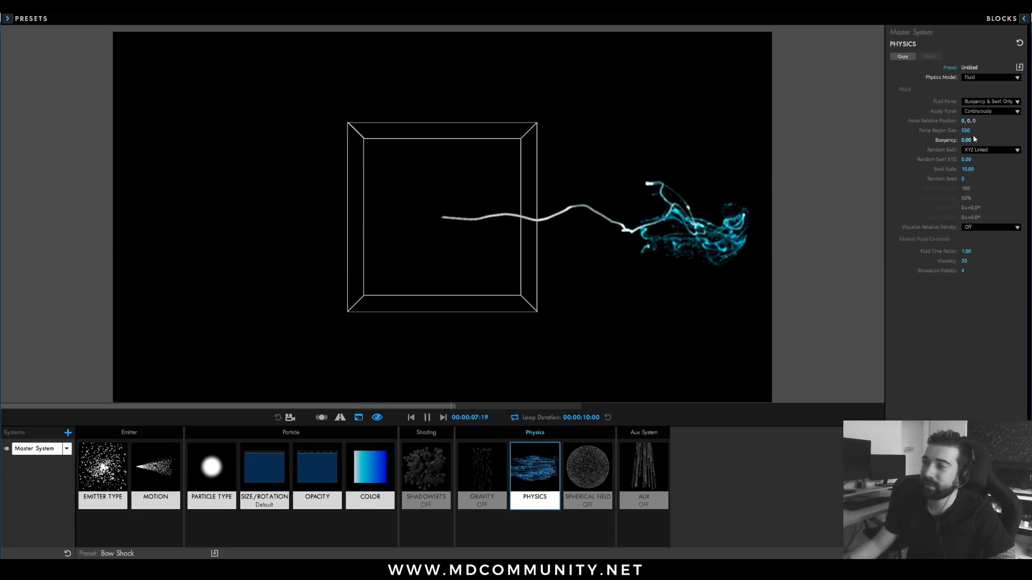
Set the fluid's Swirl Scale to 15.
left_click(968, 169)
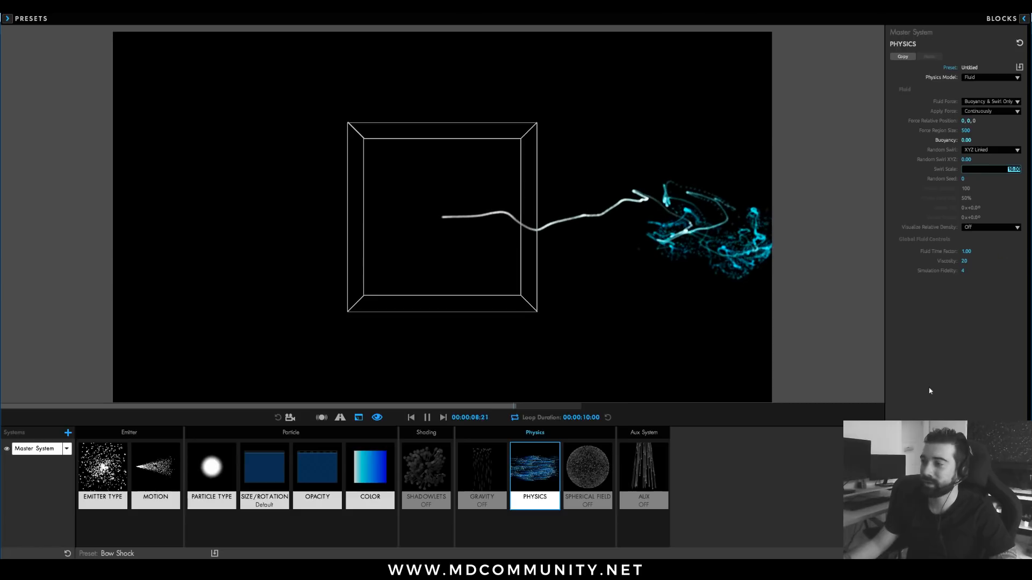
type("15")
key("Return")
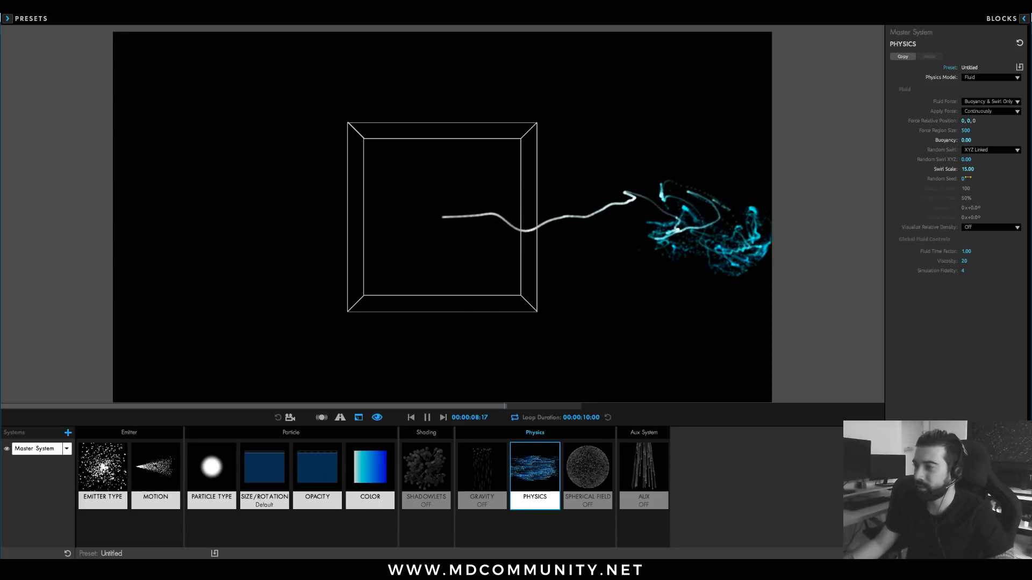
Try a Simulation Fidelity of 10, and lower it to 5.
left_click(966, 270)
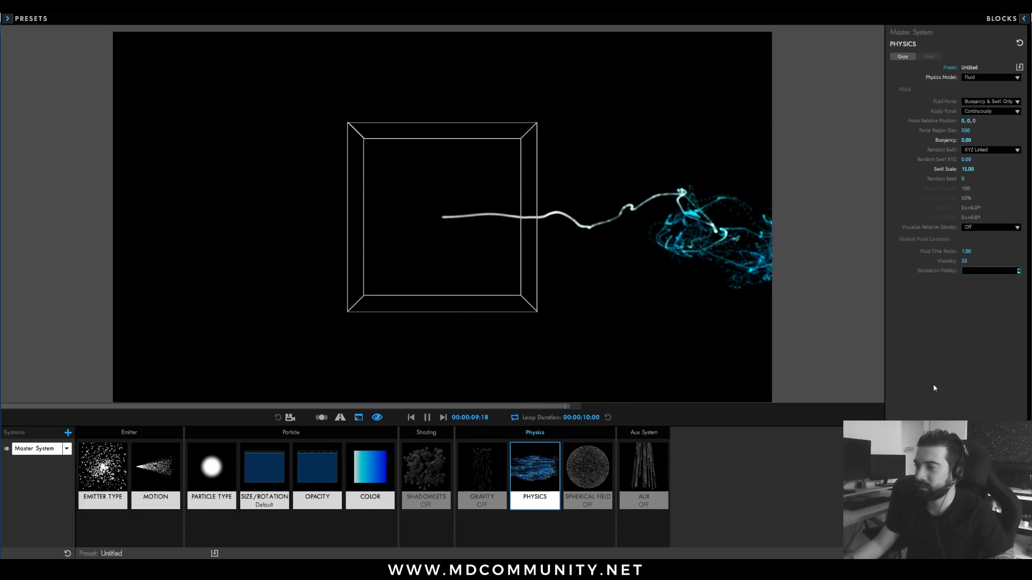
type("10")
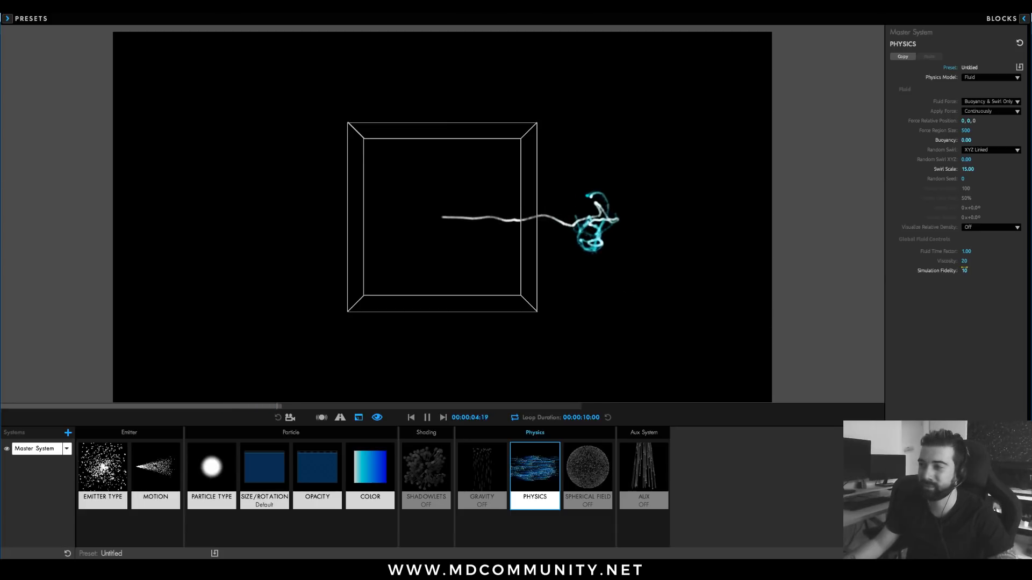
left_click(964, 270)
key("Return")
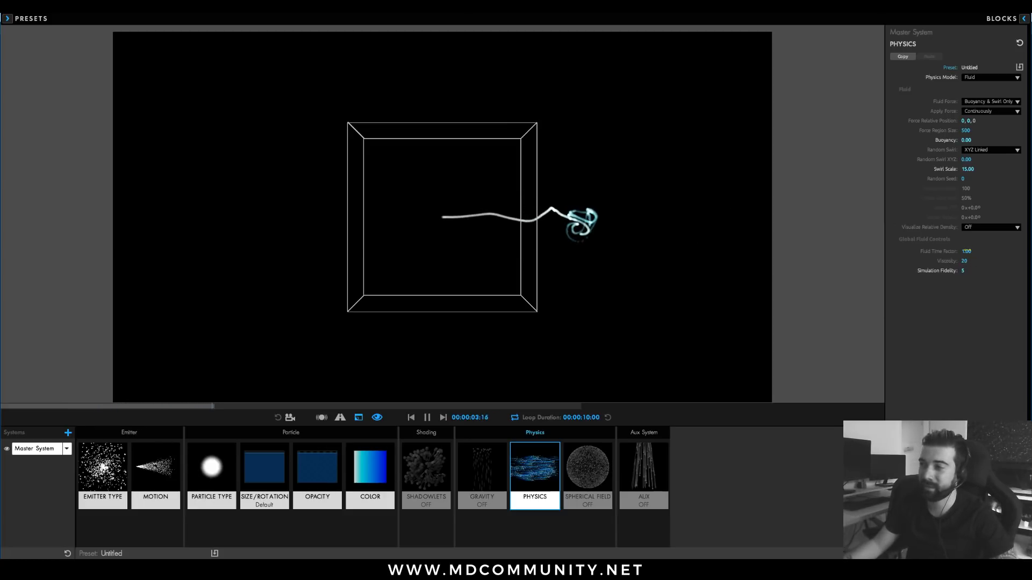
Test a Fluid Time Factor of 5, and reduce it to 2.
left_click(966, 251)
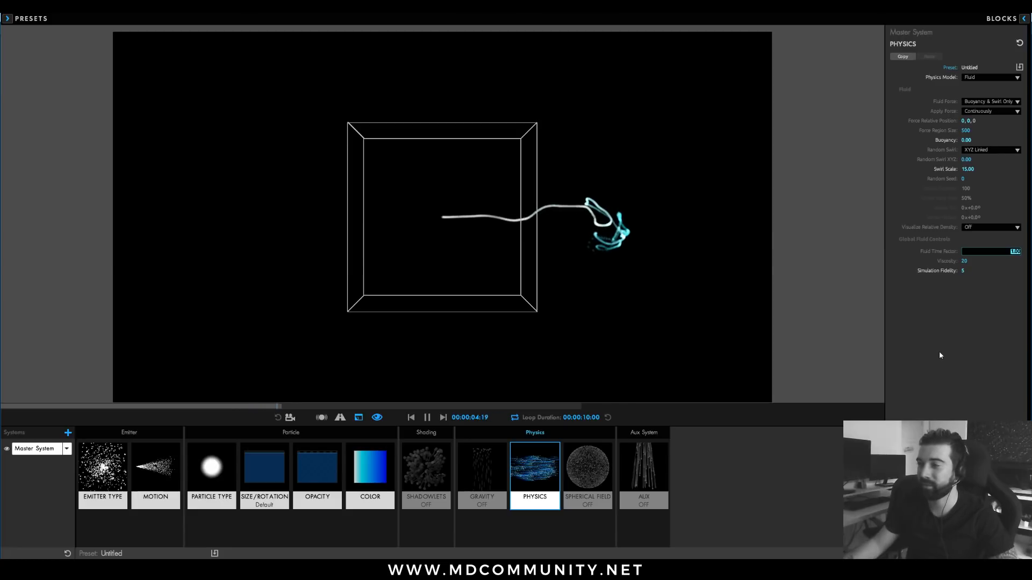
type("5")
key("Return")
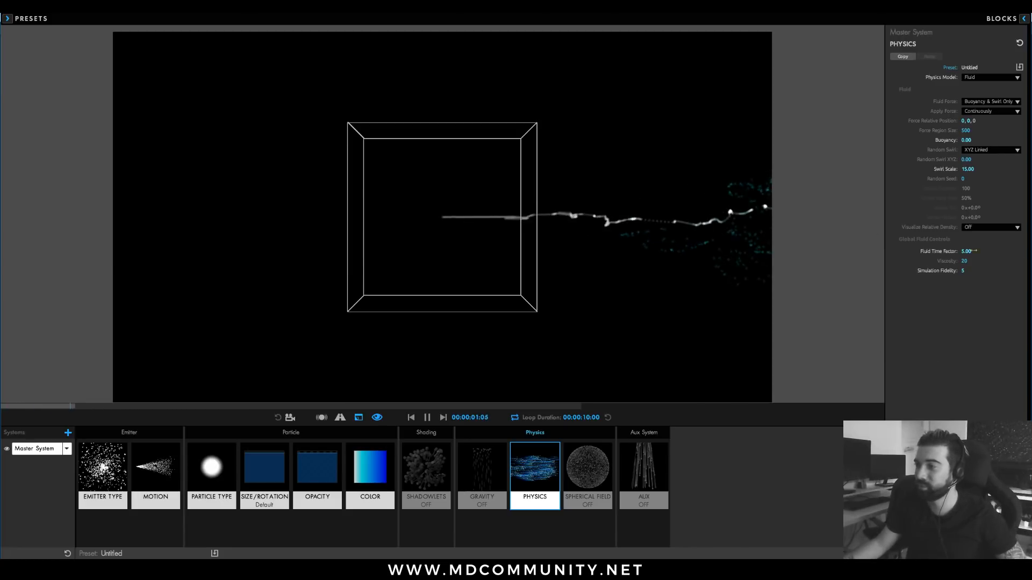
left_click_drag(967, 251, 967, 254)
left_click(967, 254)
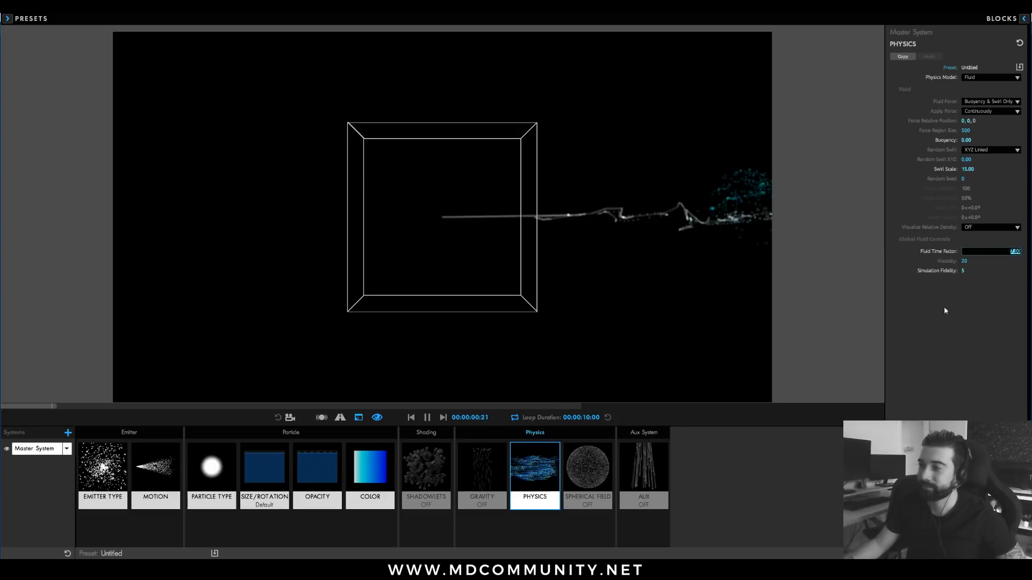
type("2")
key("Return")
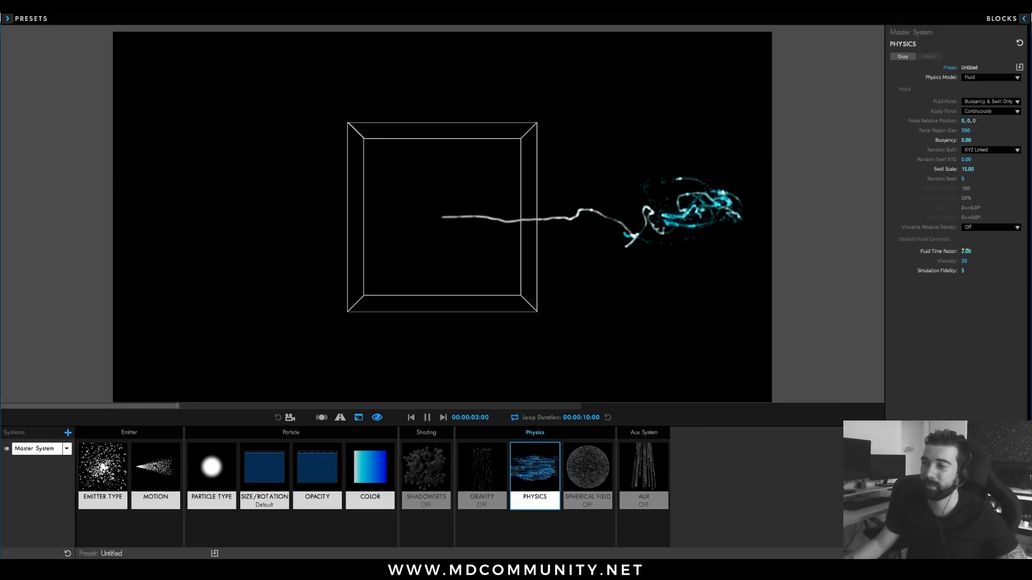
Test a Fluid Time Factor of 0.25, and set it back to 1.
left_click(966, 251)
type("0.25")
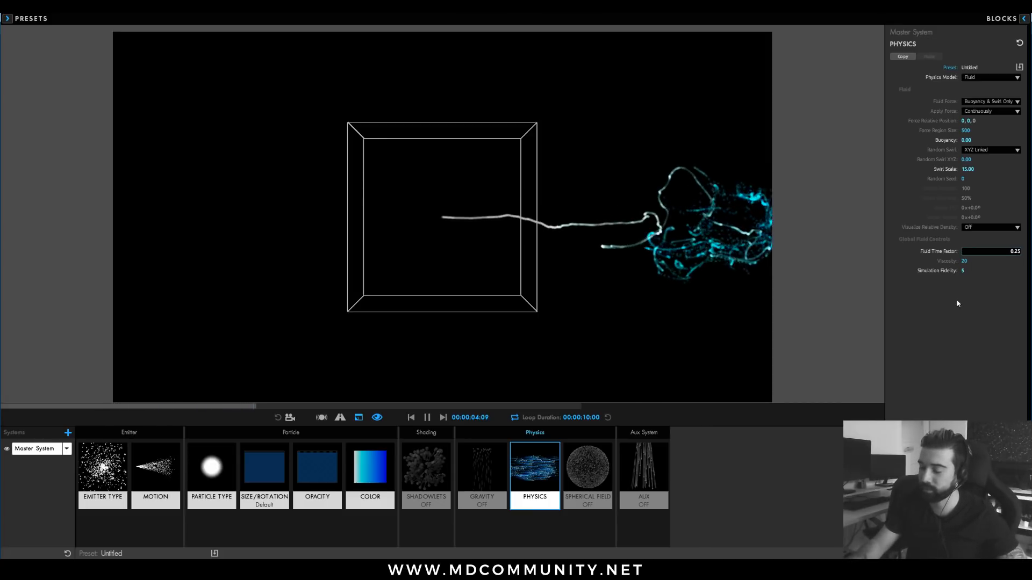
key("Return")
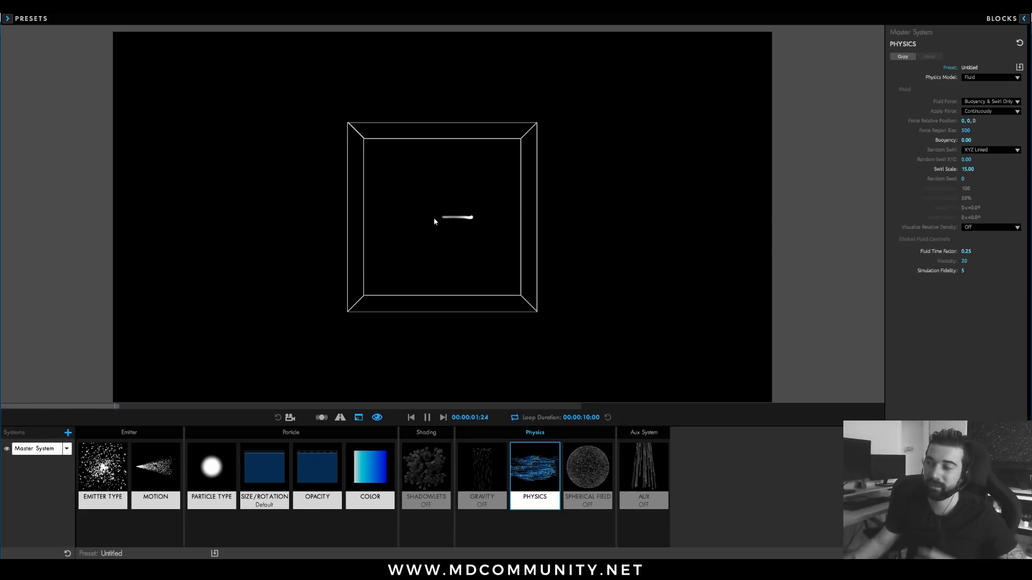
left_click(966, 252)
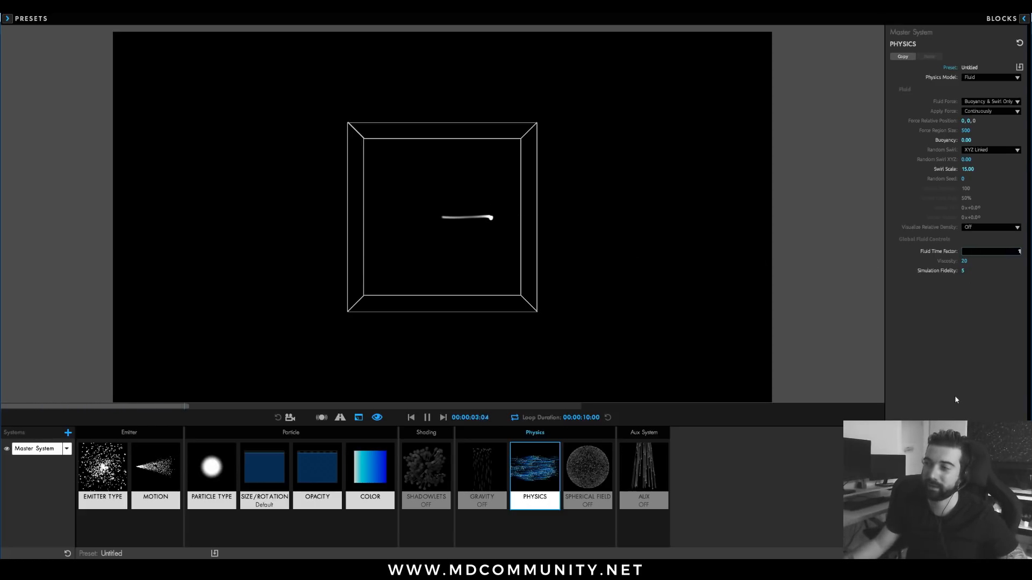
type("1")
key("Return")
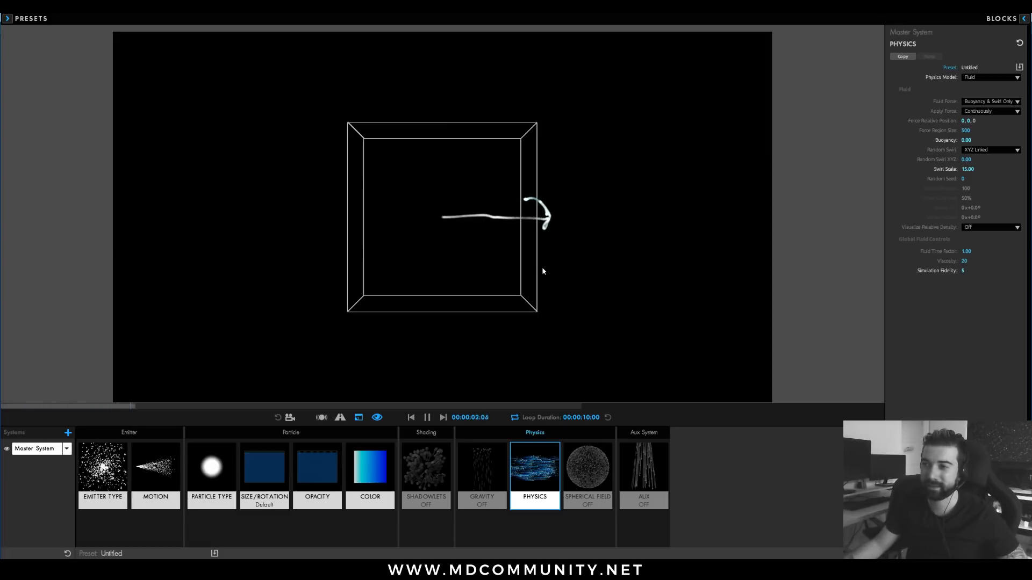
Replace the active system with the Ring Emitter preset from the Fluid category and return to the composition.
left_click(52, 19)
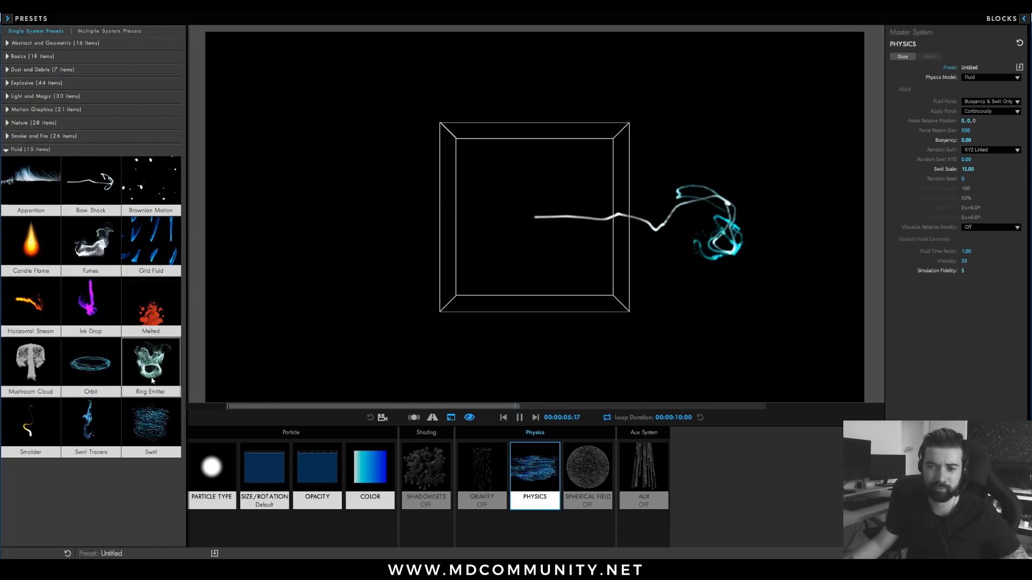
left_click(152, 380)
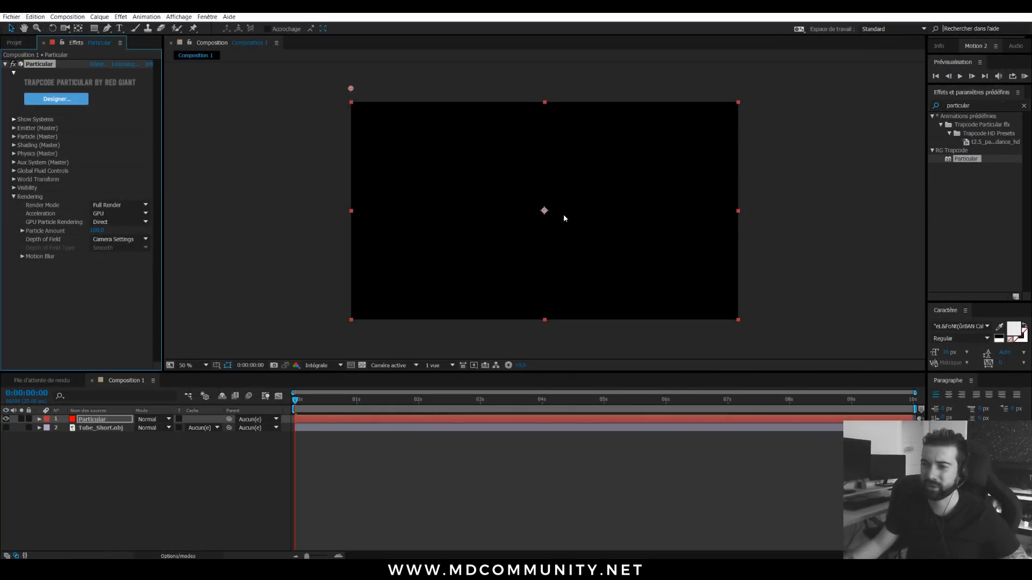
Add a two-node camera with the 50 mm preset to the composition.
right_click(115, 466)
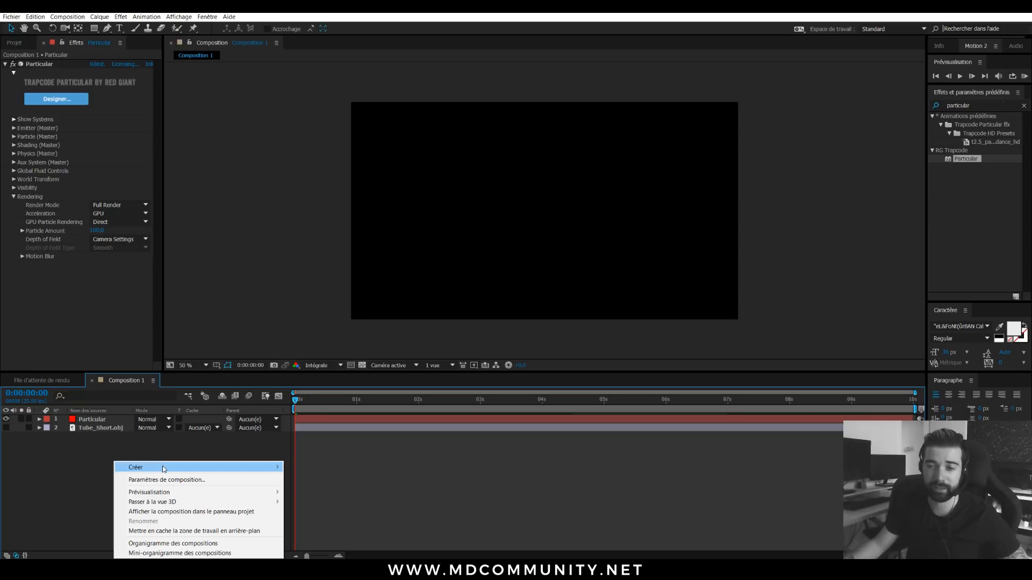
mouse_move(164, 468)
left_click(322, 509)
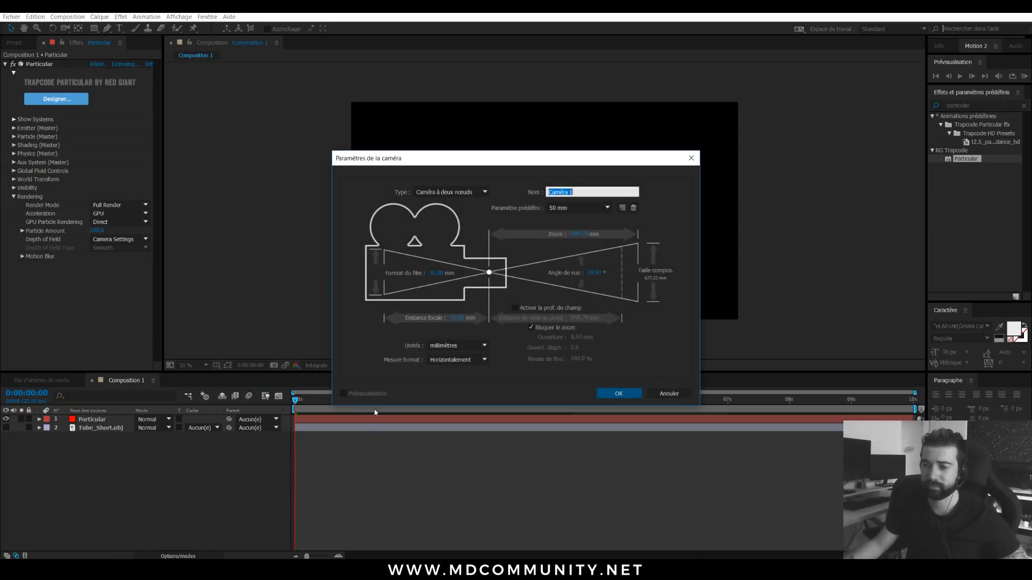
left_click(617, 393)
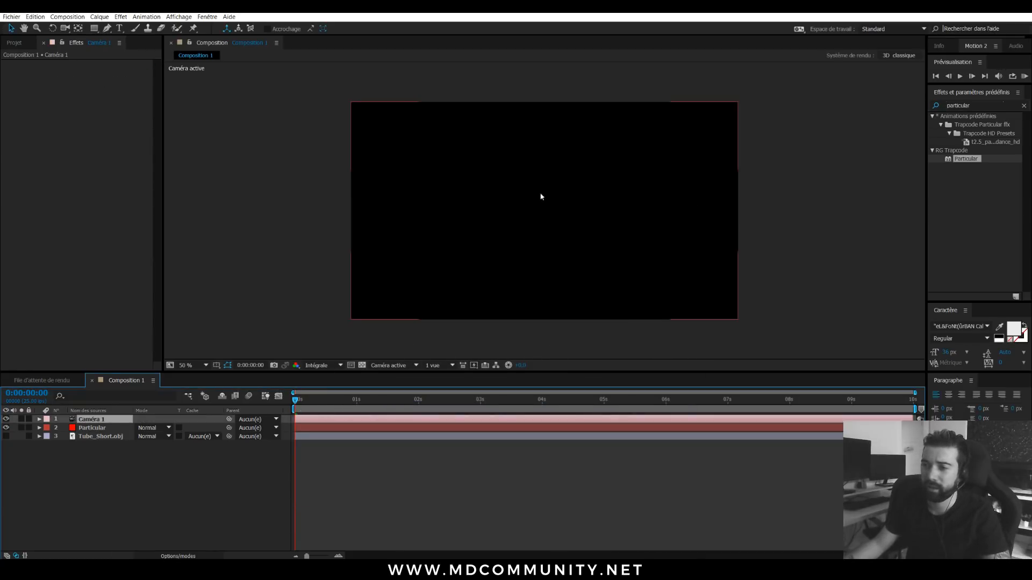
Play the ring animation up to 0:00:02:11 and orbit the camera to look into the particle ring from above.
key("space")
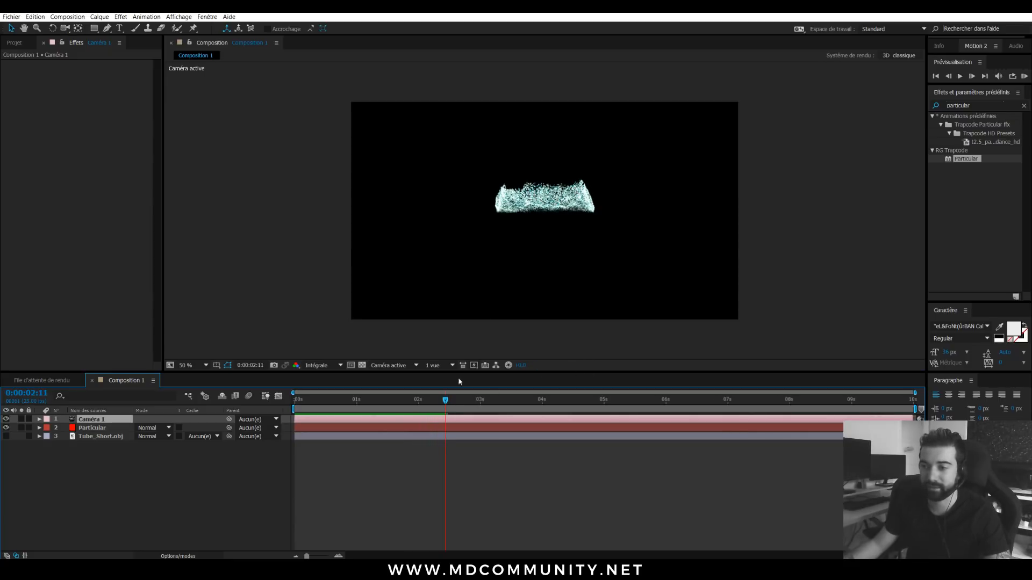
left_click(538, 186)
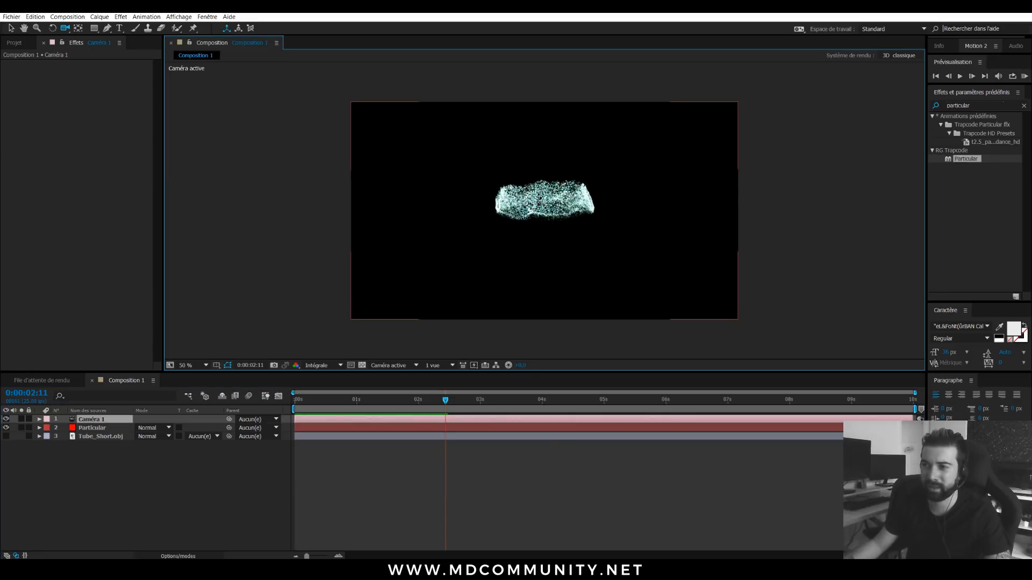
left_click_drag(536, 266, 542, 238)
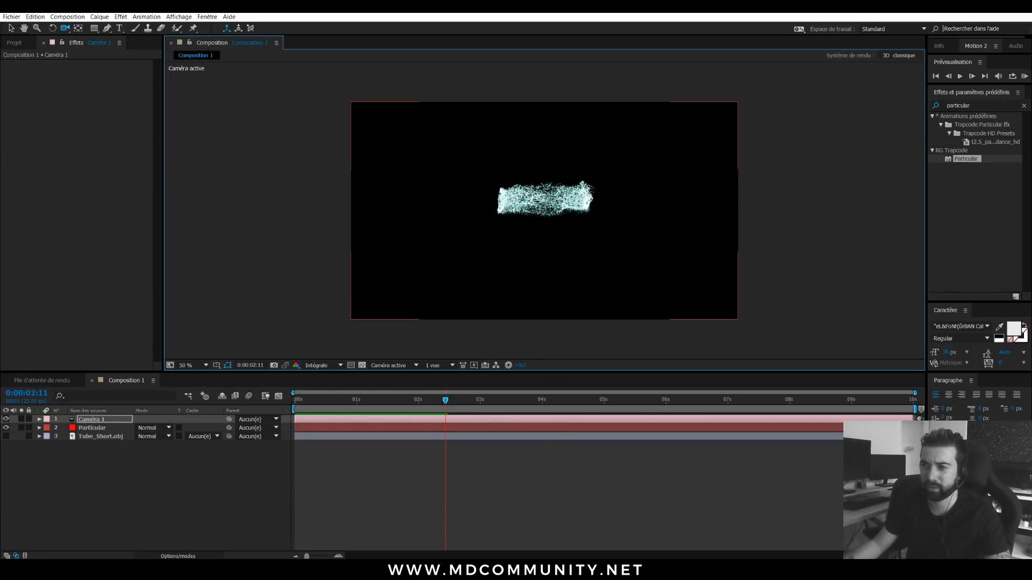
left_click_drag(576, 206, 571, 240)
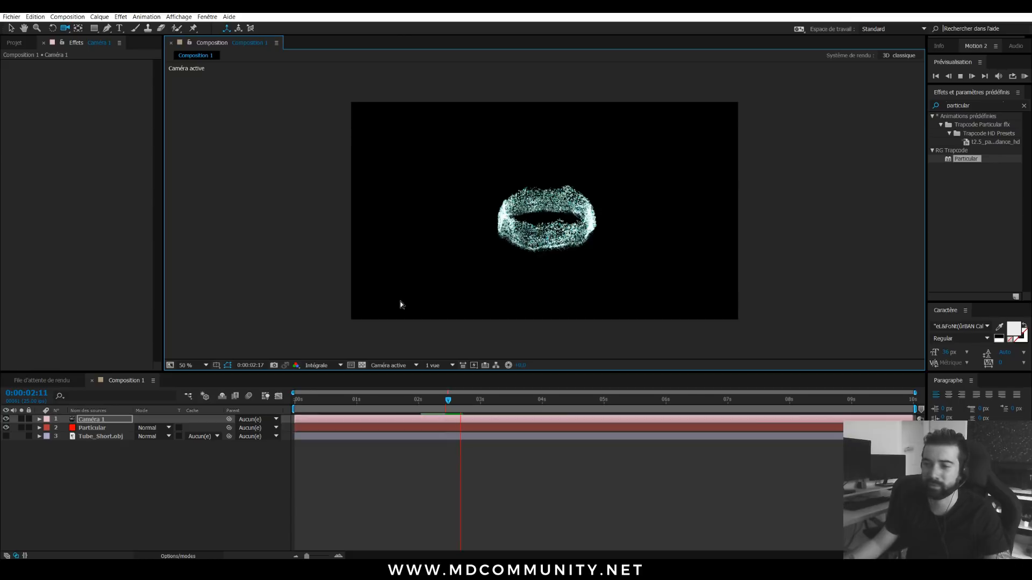
Lower the preview resolution to Un quart and set the current time to 0:00:03:00.
left_click(321, 365)
left_click(322, 420)
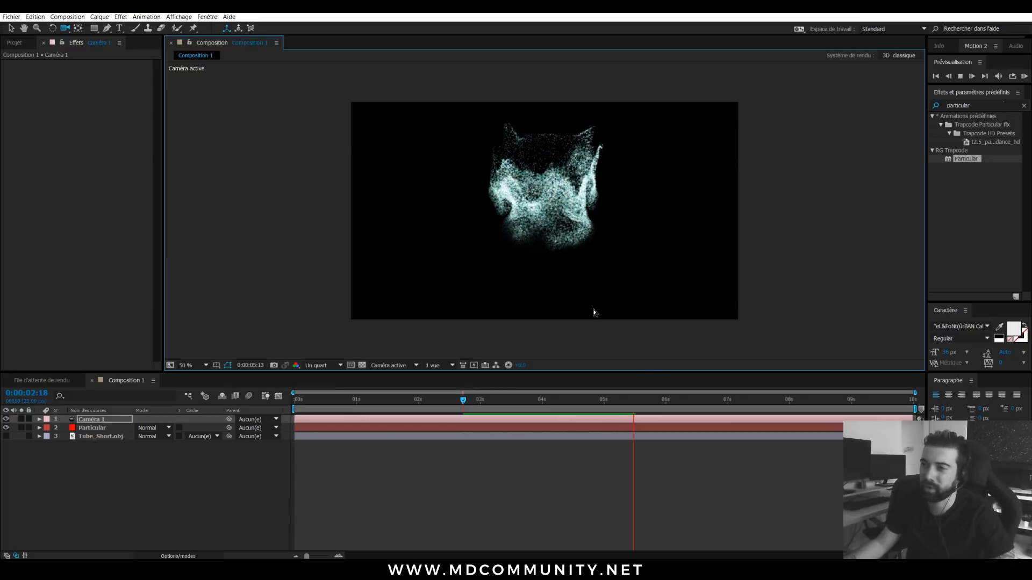
left_click(629, 399)
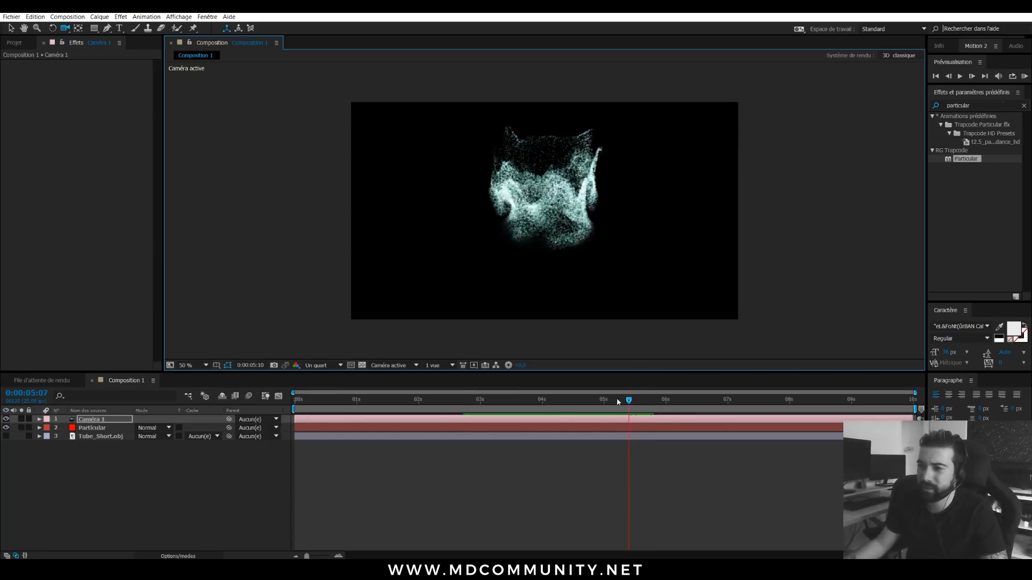
left_click(480, 399)
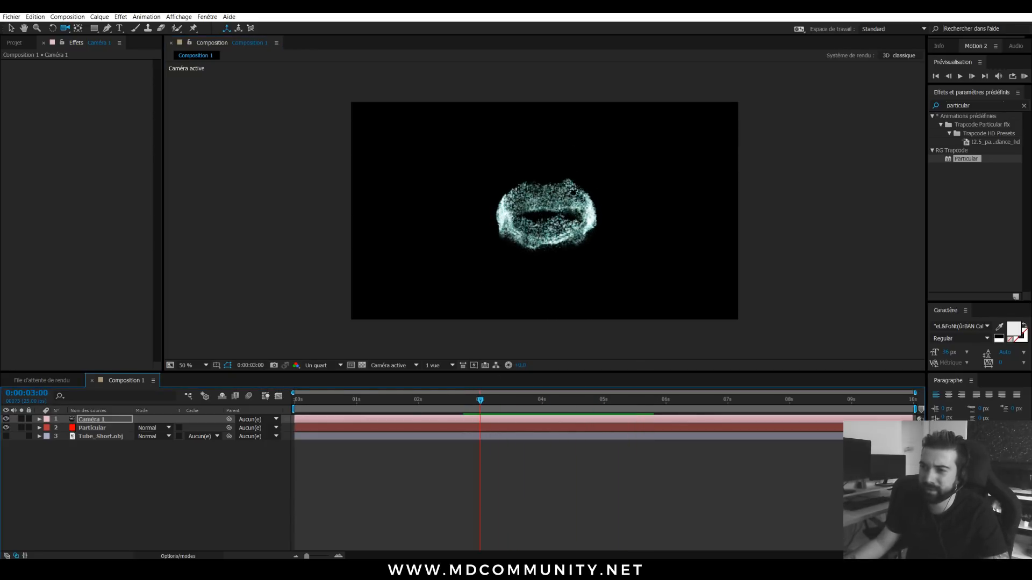
Orbit and dolly the camera closer to the particle ring, and set the preview resolution back to Intégrale.
left_click_drag(555, 211, 515, 214)
scroll(545, 86, "up", 5)
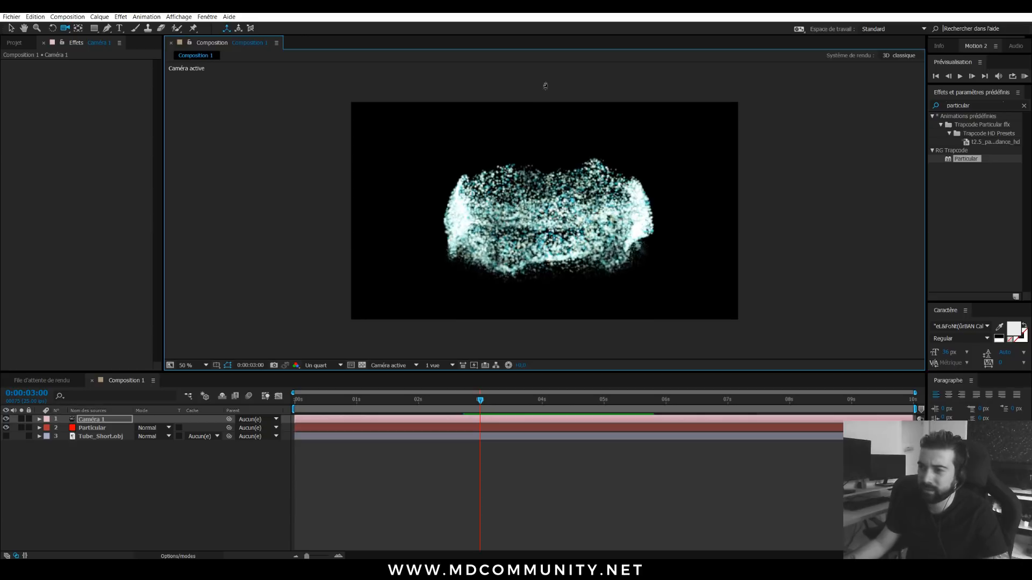
left_click(323, 365)
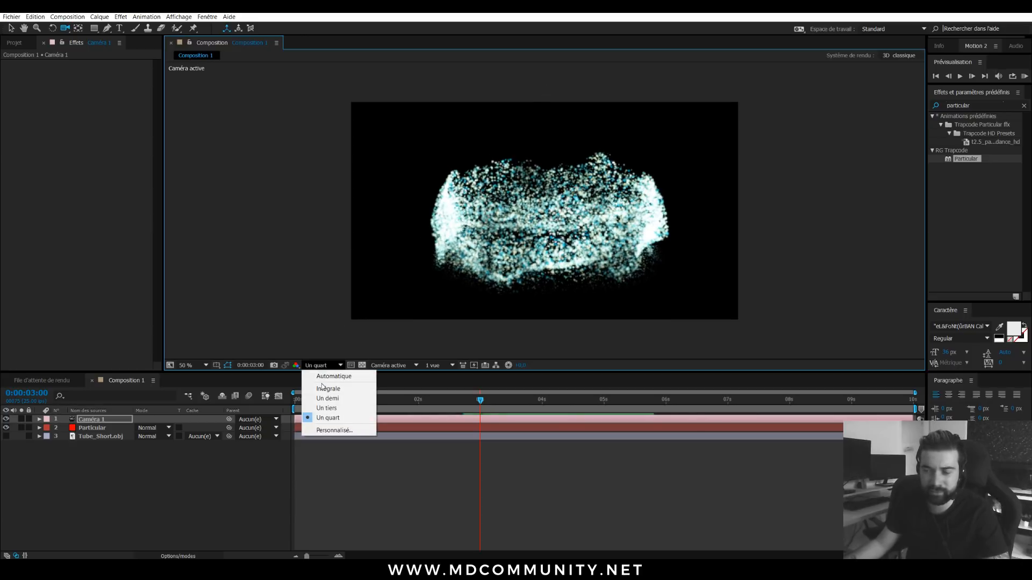
left_click(328, 389)
left_click_drag(558, 252, 576, 252)
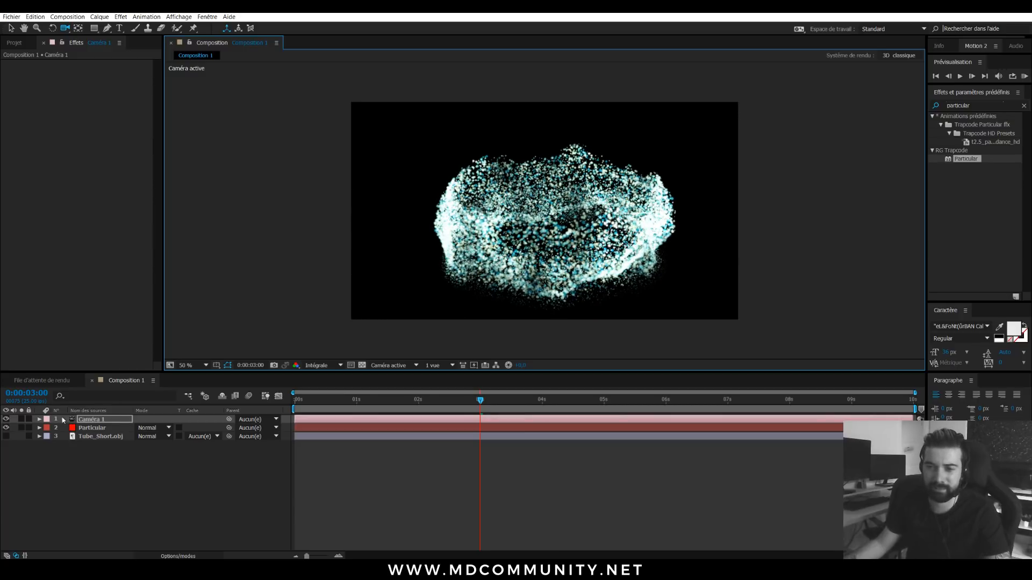
Turn on depth of field in the camera options of Caméra 1.
left_click(39, 420)
left_click(48, 436)
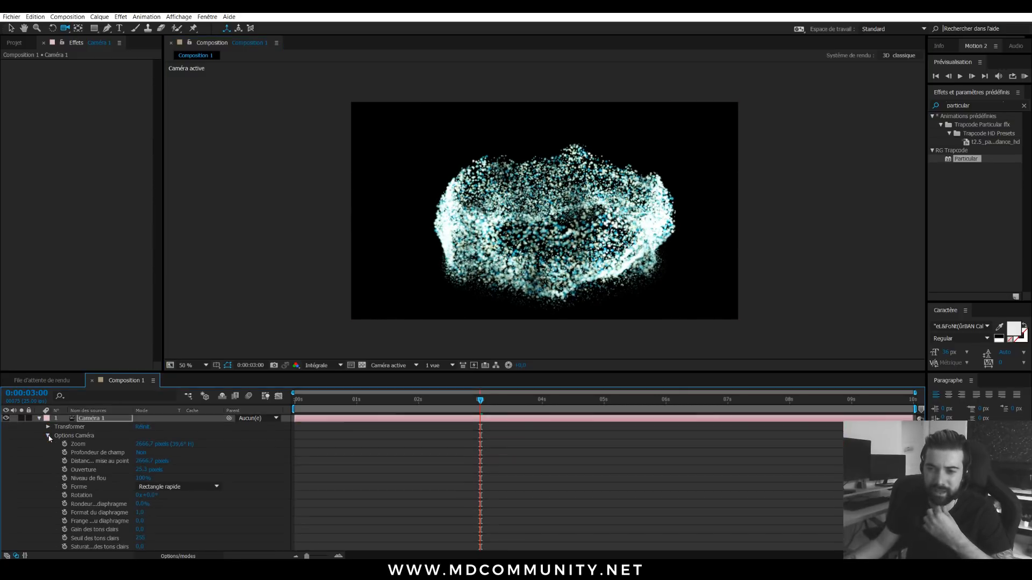
left_click(139, 453)
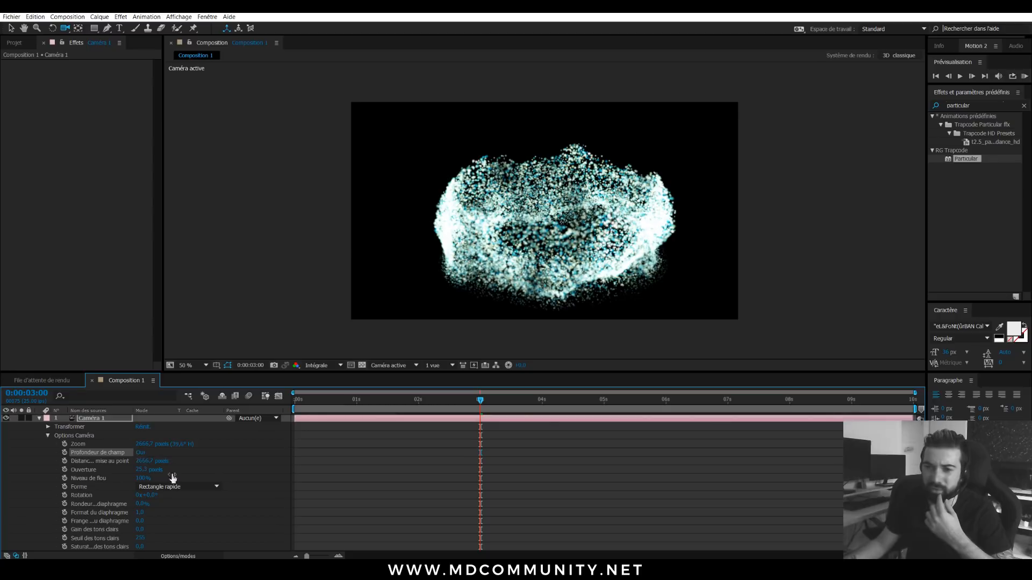
Shorten the camera's focus distance to just in front of the ring using Vue personnalisée 1, and return to Caméra active.
left_click(391, 365)
left_click(407, 464)
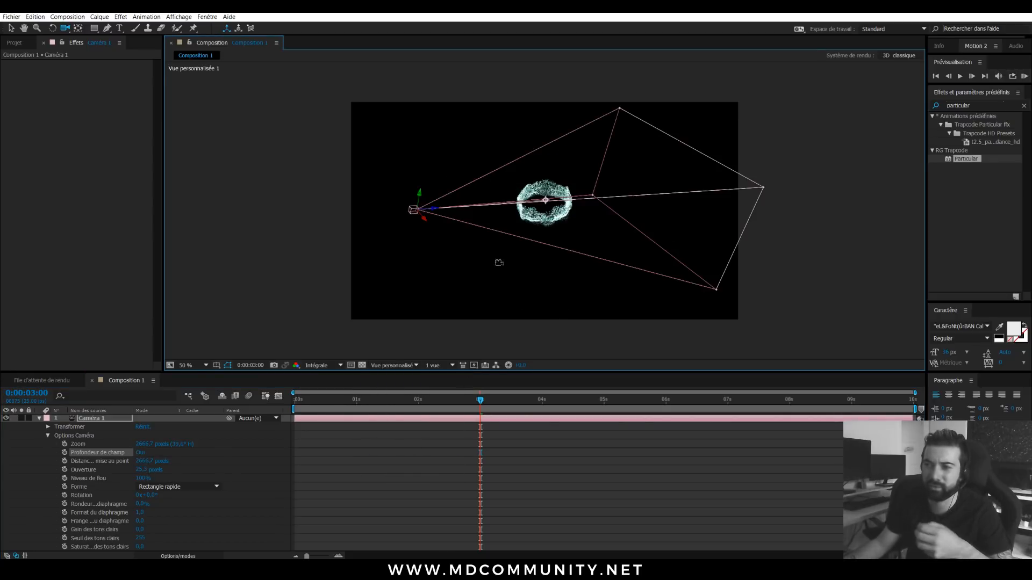
left_click_drag(148, 465, 81, 466)
left_click_drag(144, 466, 61, 466)
left_click_drag(556, 203, 534, 189)
left_click_drag(141, 466, 88, 466)
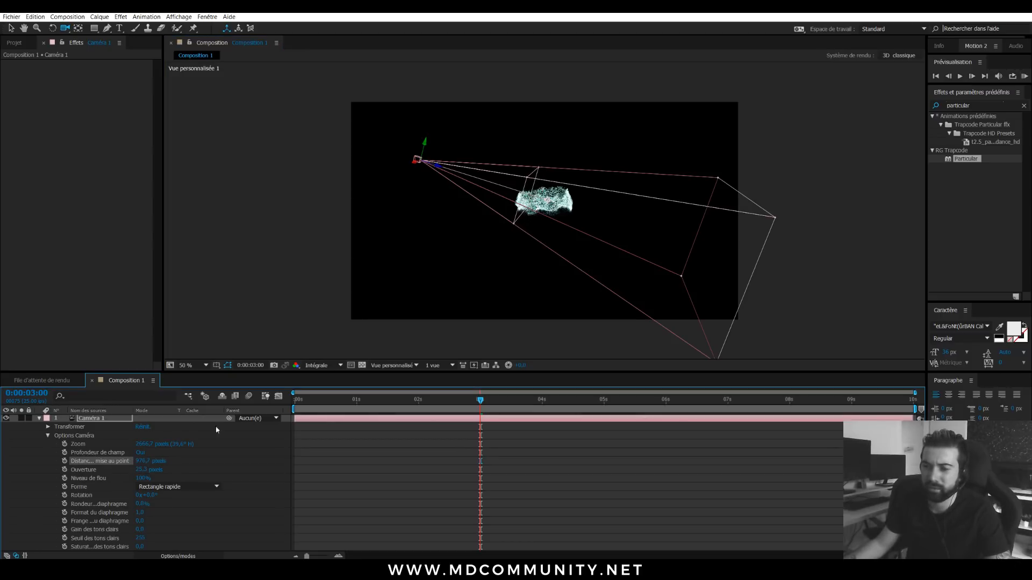
left_click(401, 368)
left_click(401, 380)
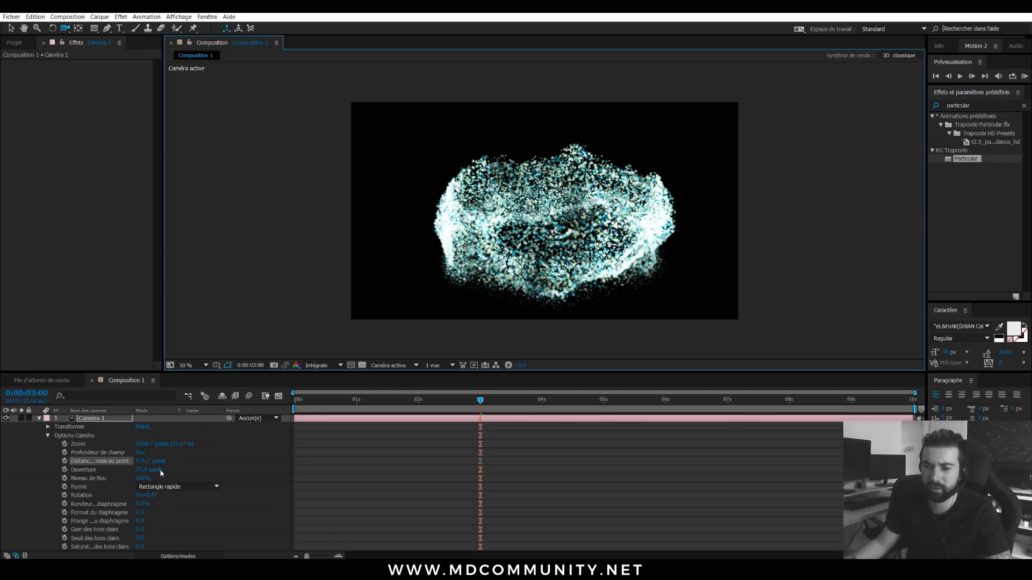
Set the camera's aperture to 50 pixels.
left_click(146, 469)
type("50")
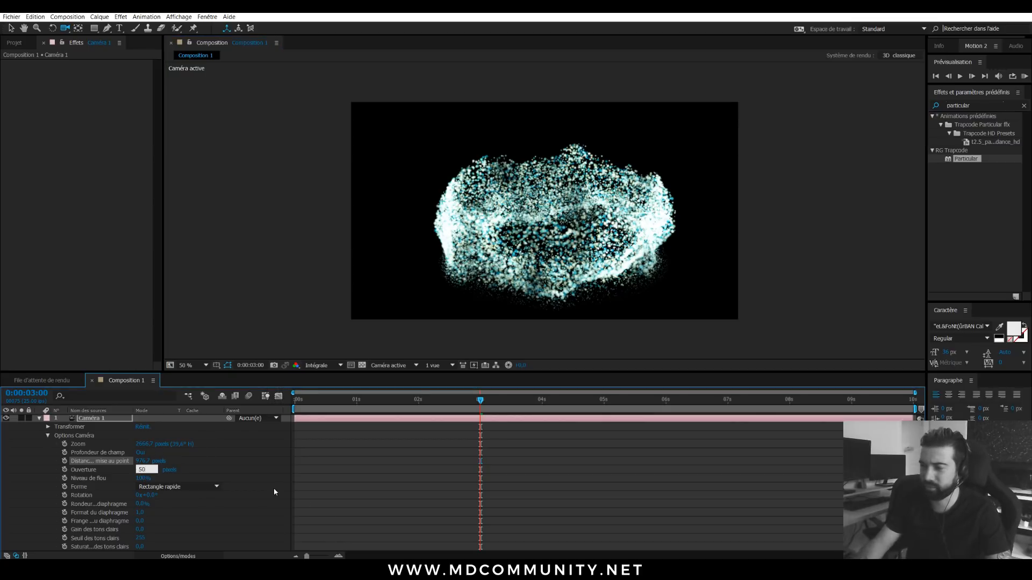
key("Return")
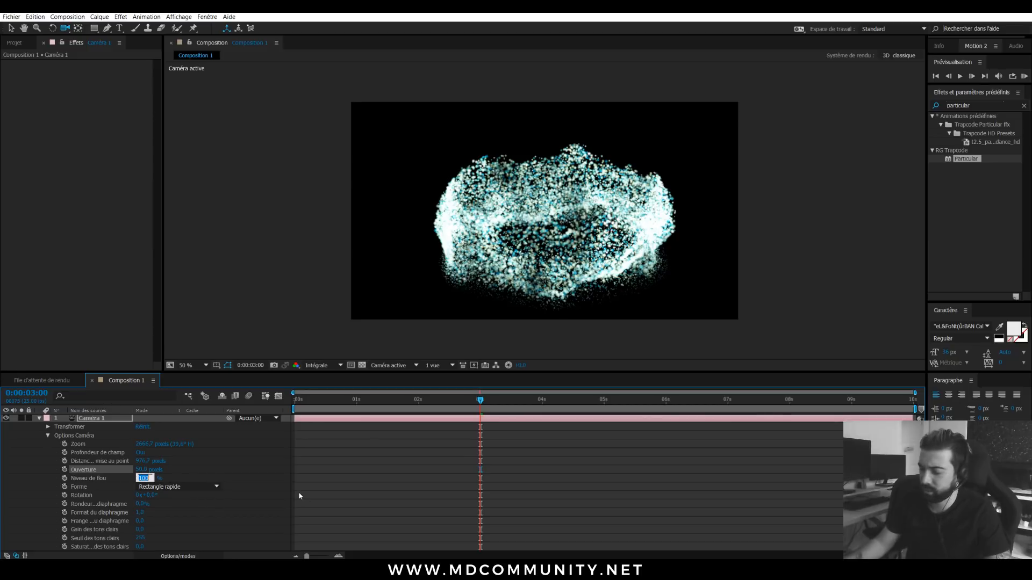
Test a camera blur level of 500%, and reduce it to 150%.
type("500")
key("Return")
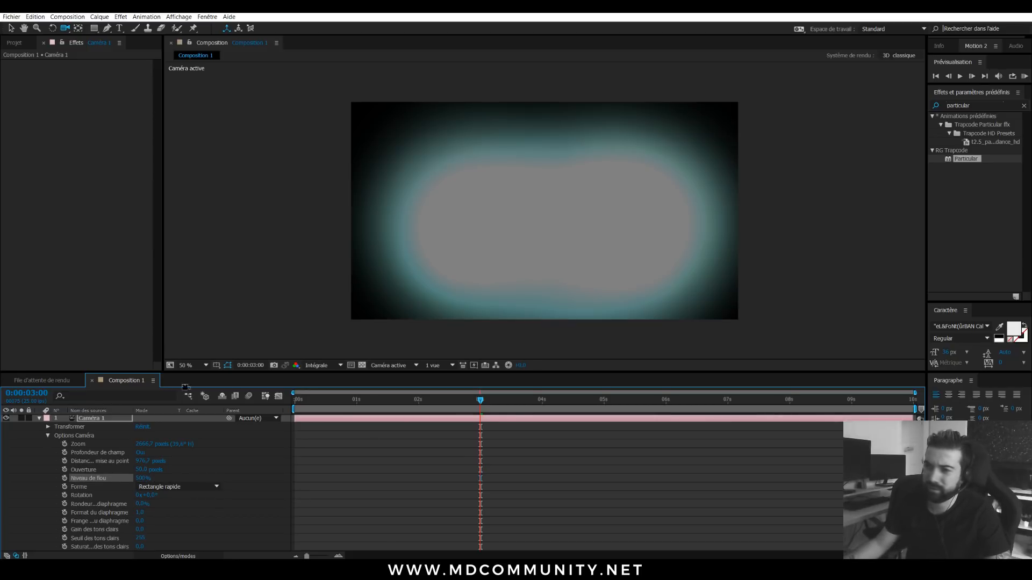
type("15")
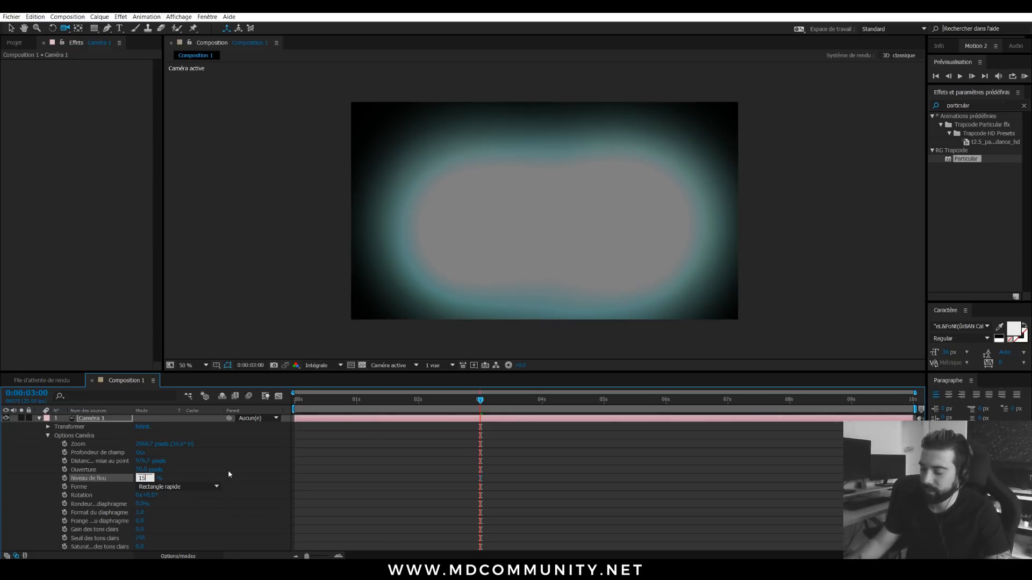
type("0")
key("Return")
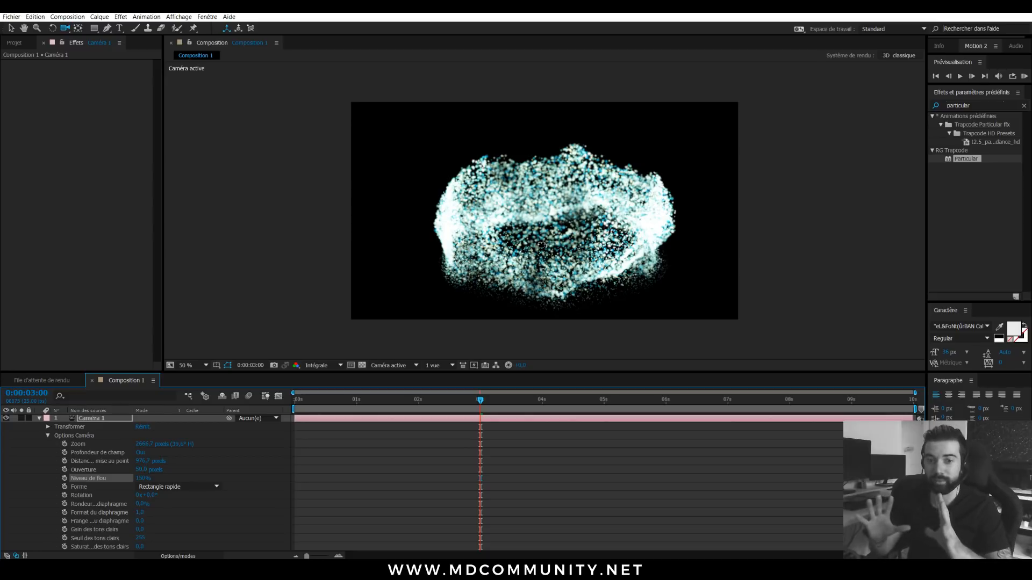
Toggle the camera's depth of field to compare, leave it off, and orbit the camera around the ring.
scroll(92, 447, "up", 1)
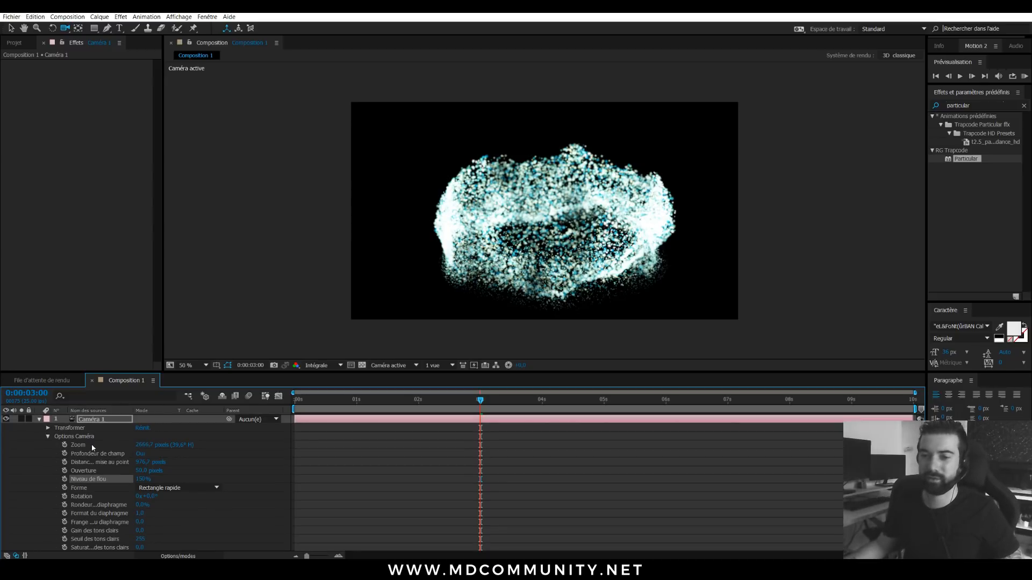
left_click(141, 455)
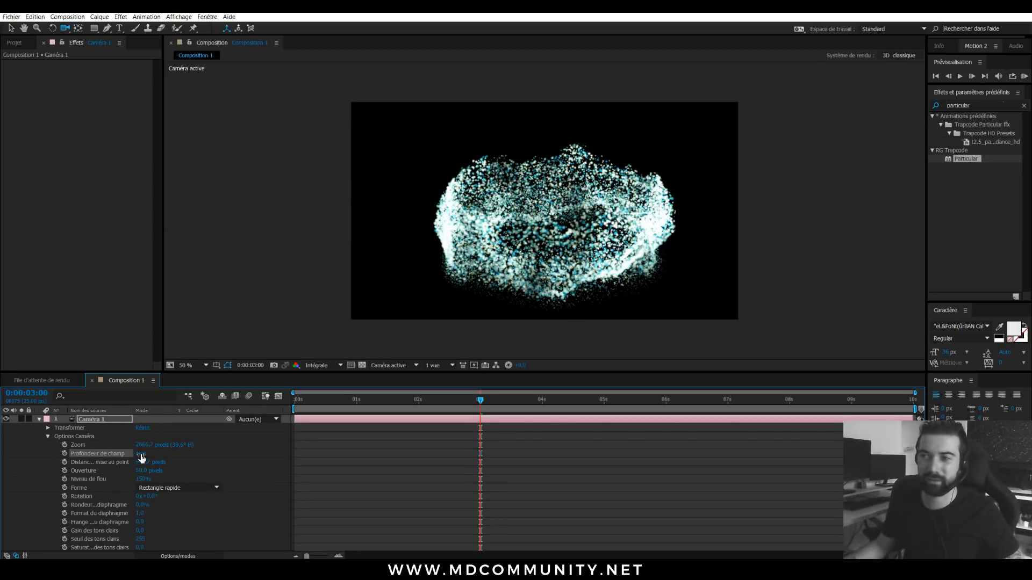
left_click(141, 455)
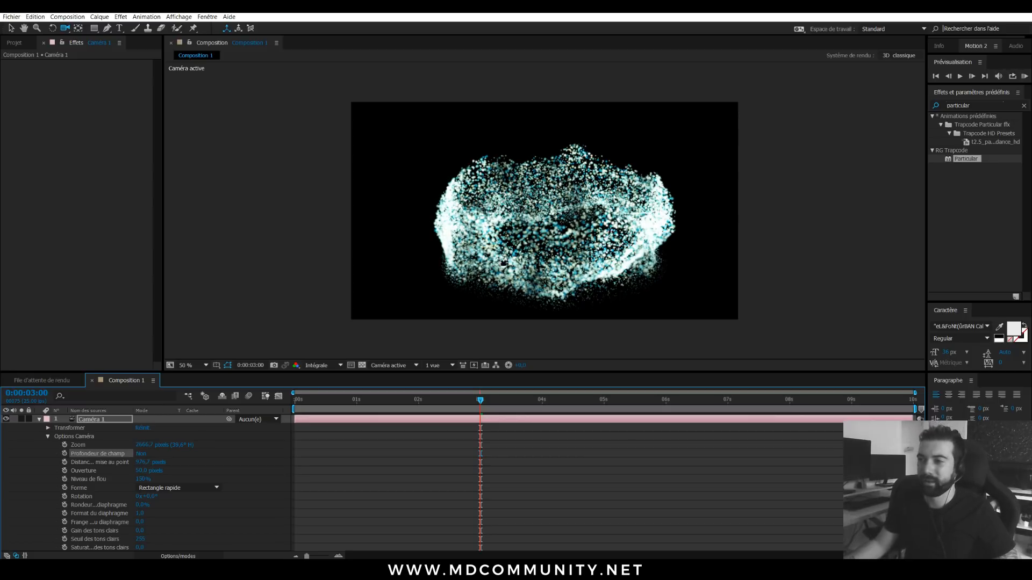
left_click_drag(503, 264, 561, 253)
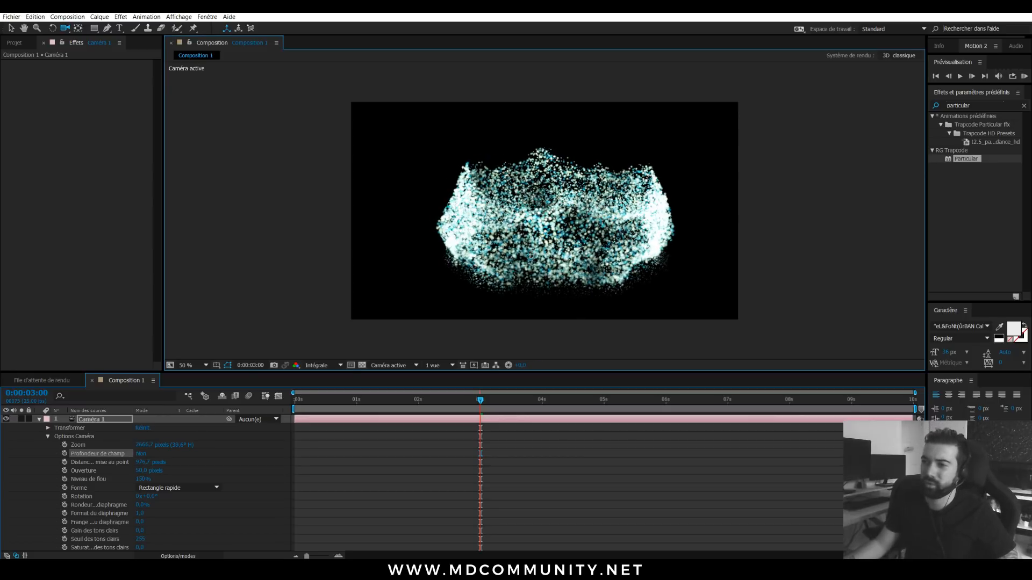
Collapse the camera's properties and delete the Particular effect from the red solid layer.
left_click(39, 420)
left_click(92, 428)
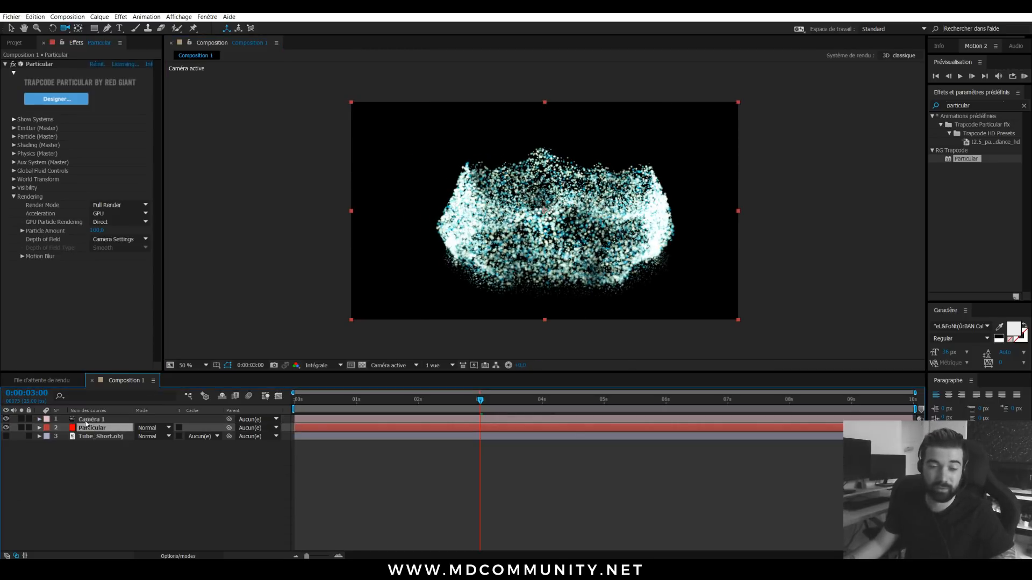
left_click(45, 64)
key("Delete")
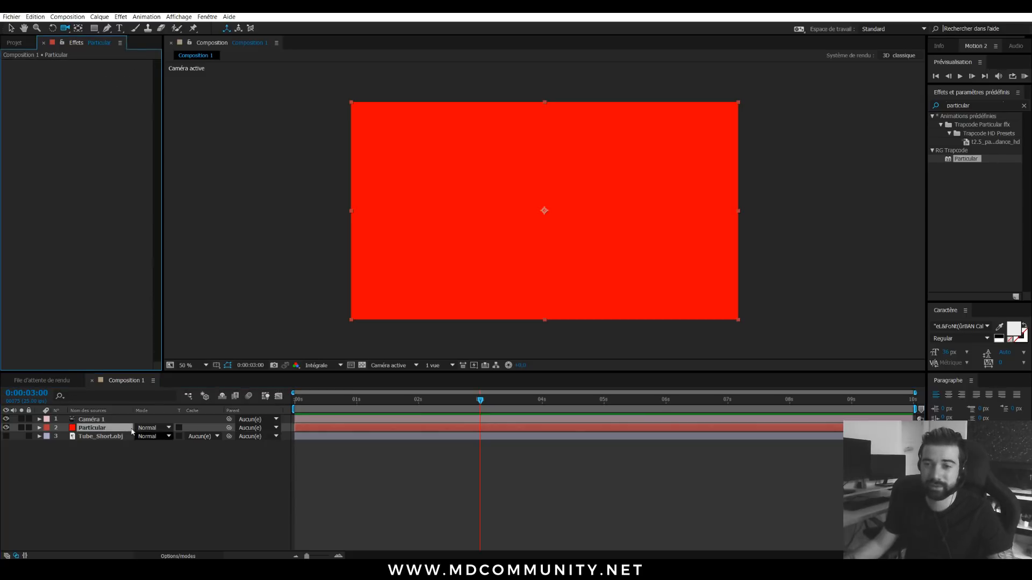
double_click(85, 428)
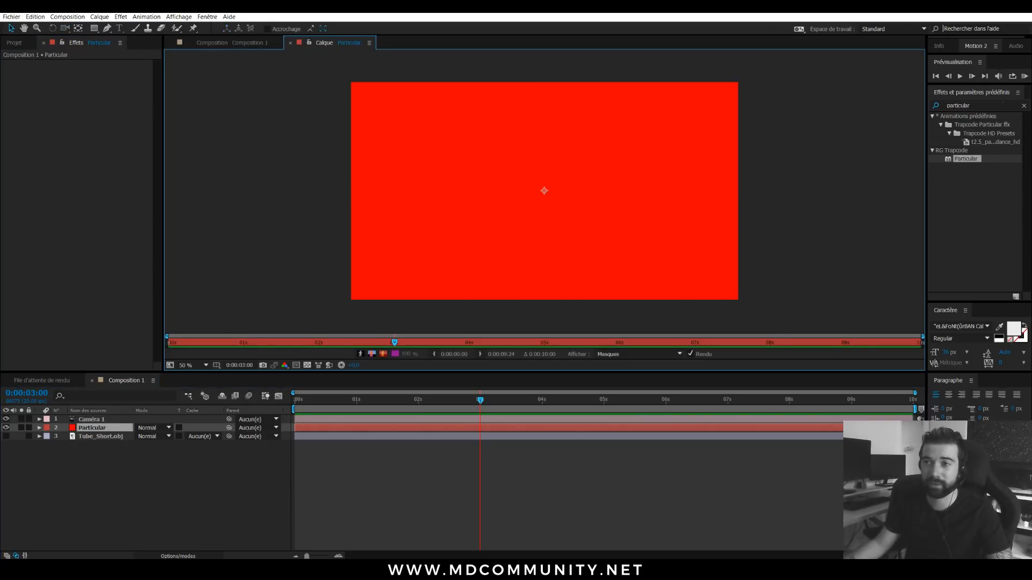
left_click(290, 43)
double_click(92, 428)
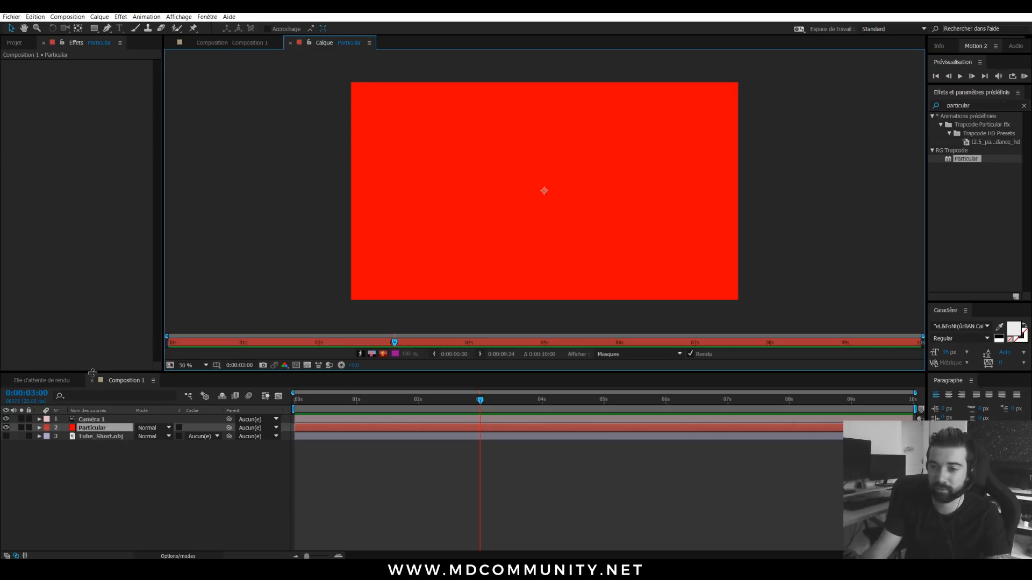
left_click(291, 43)
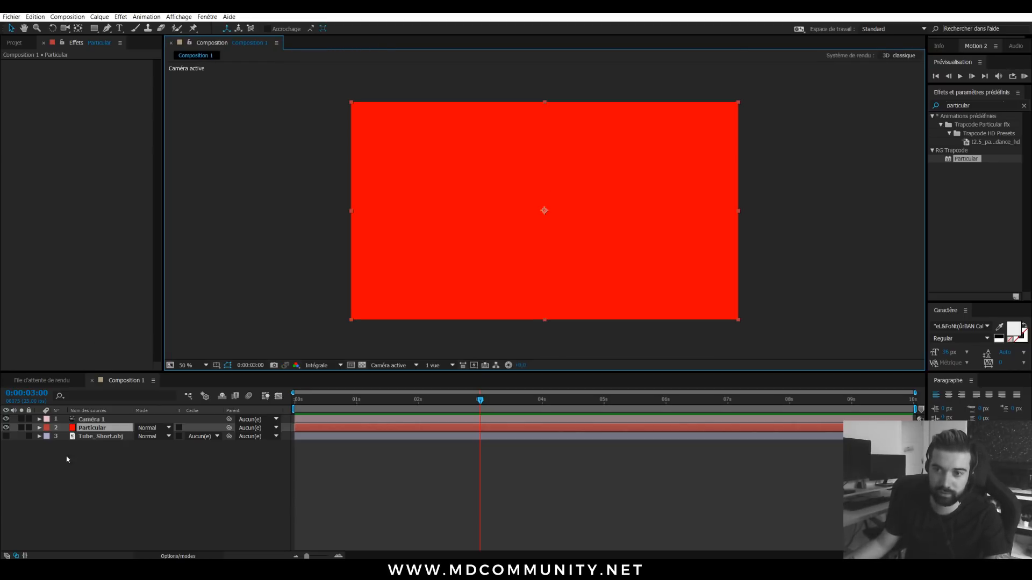
Rename the red solid layer as Form.
key("Return")
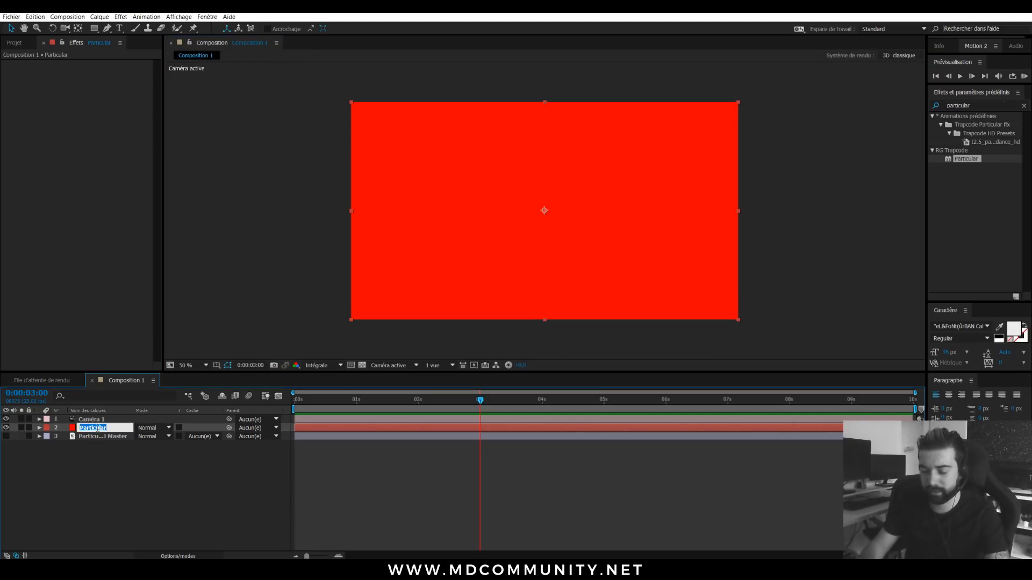
type("Form")
key("Return")
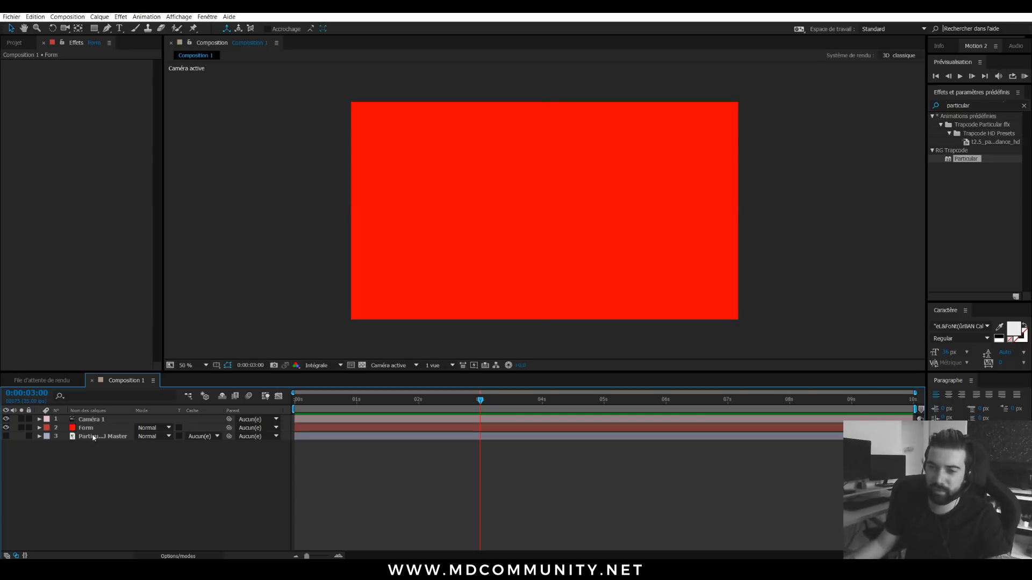
Search the effects for "form" and apply the RG Trapcode Form effect to the Form layer.
left_click(967, 104)
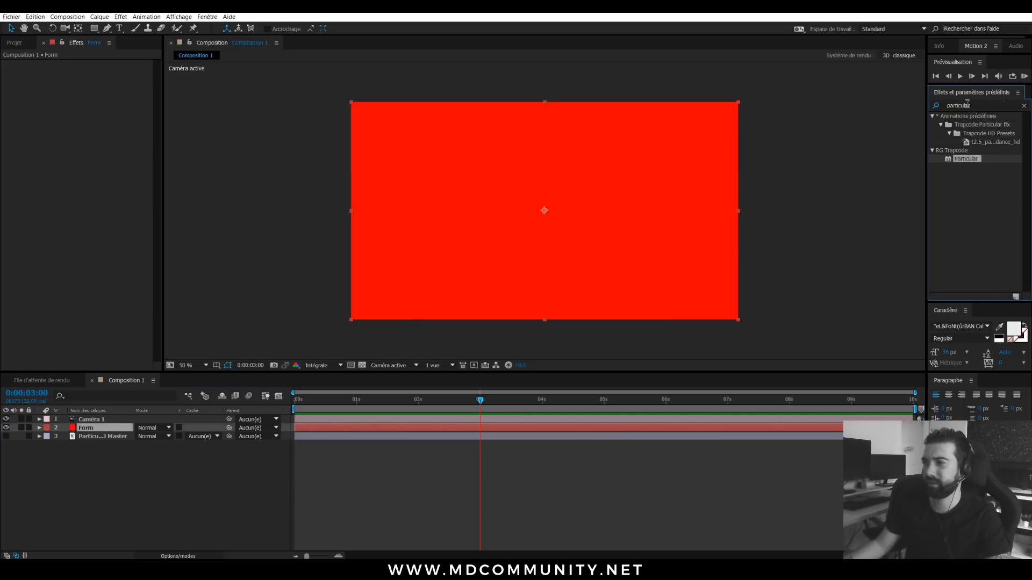
left_click(940, 106)
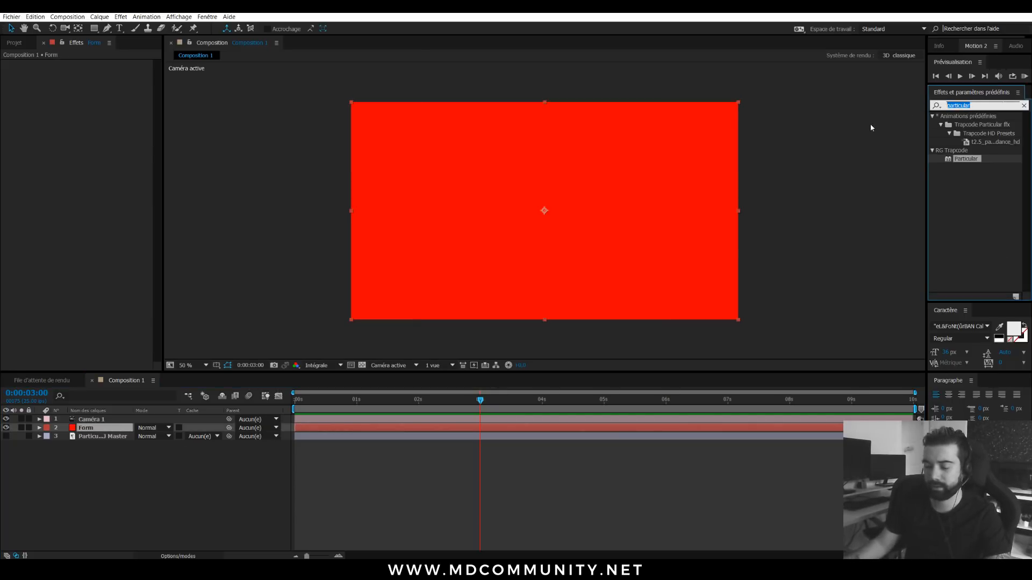
type("form")
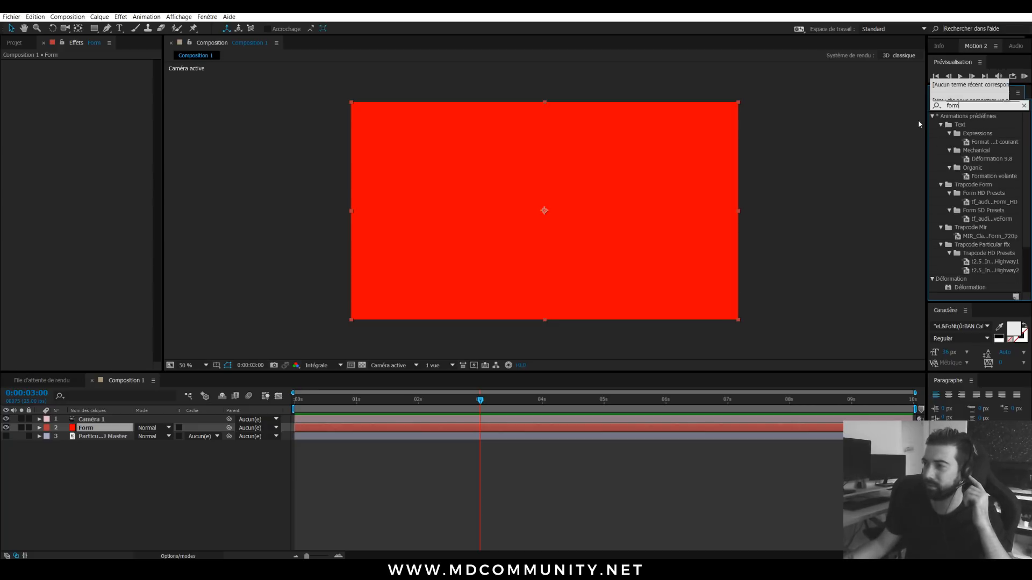
scroll(967, 253, "down", 3)
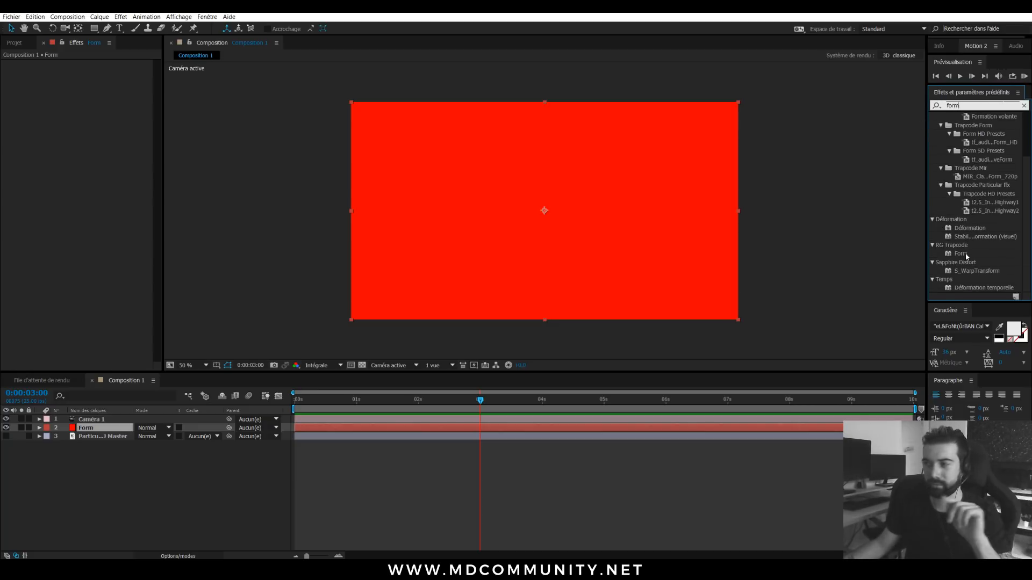
left_click_drag(966, 256, 499, 217)
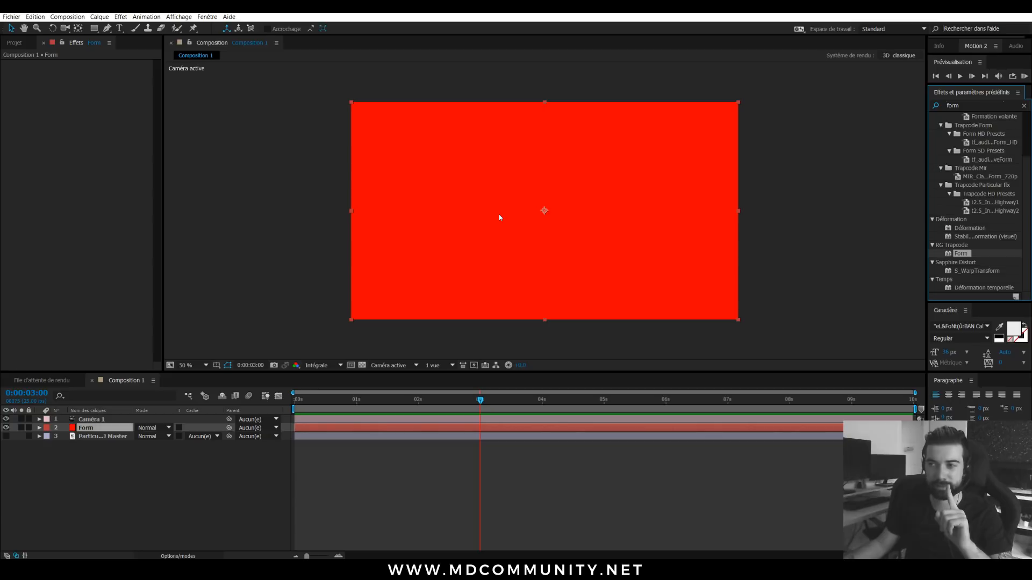
Return to the start of the composition and delete the camera layer.
left_click_drag(472, 402, 219, 398)
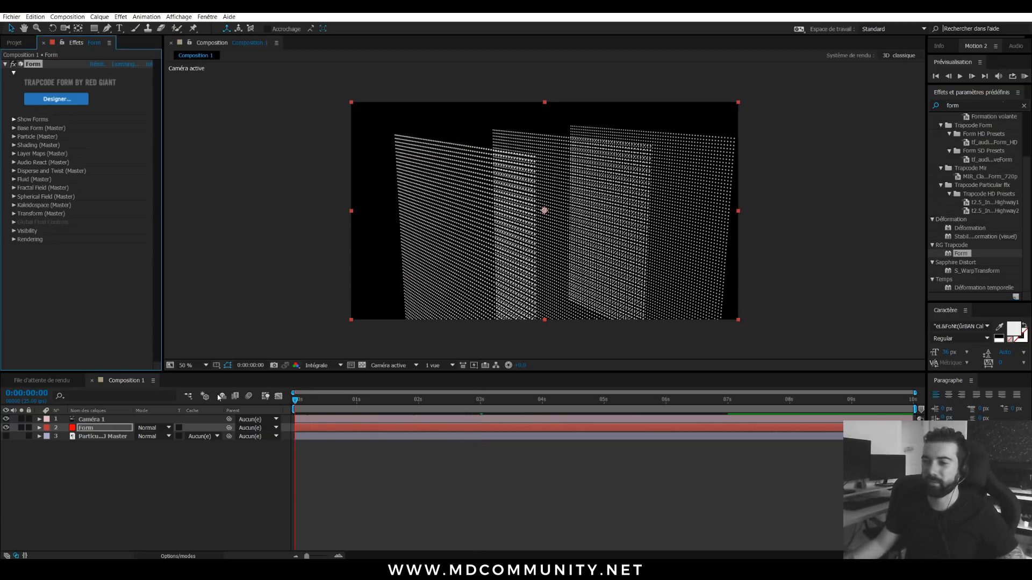
left_click(91, 420)
key("Delete")
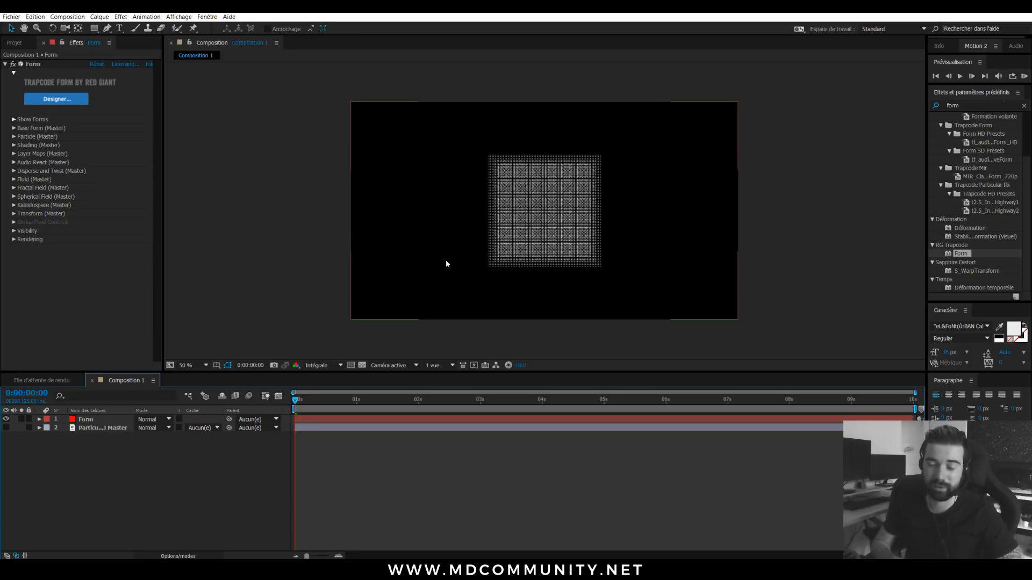
left_click(236, 109)
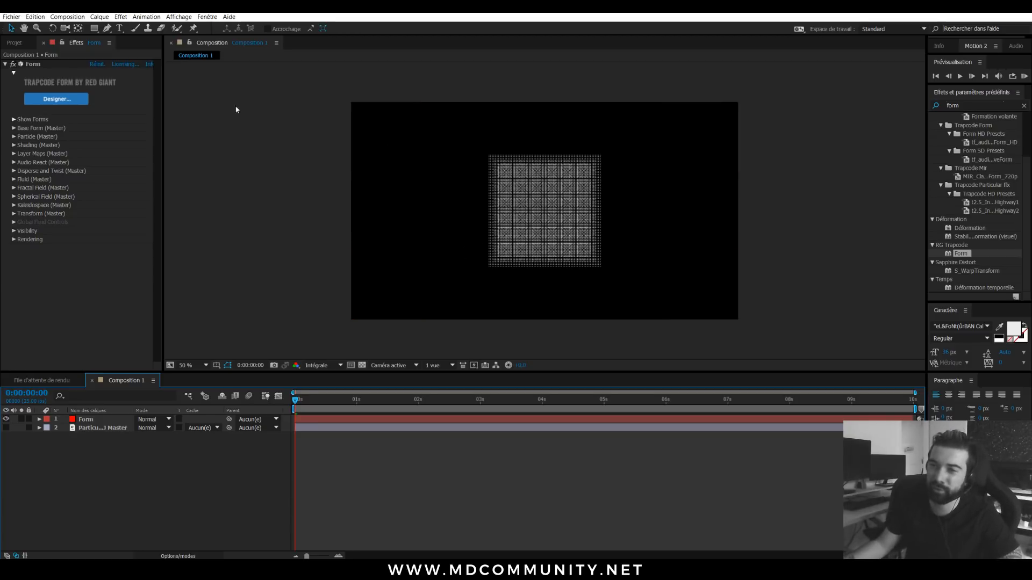
Open Form's Designer and enable Fluid Motion for the master form, keeping the Default fluid block.
left_click(55, 100)
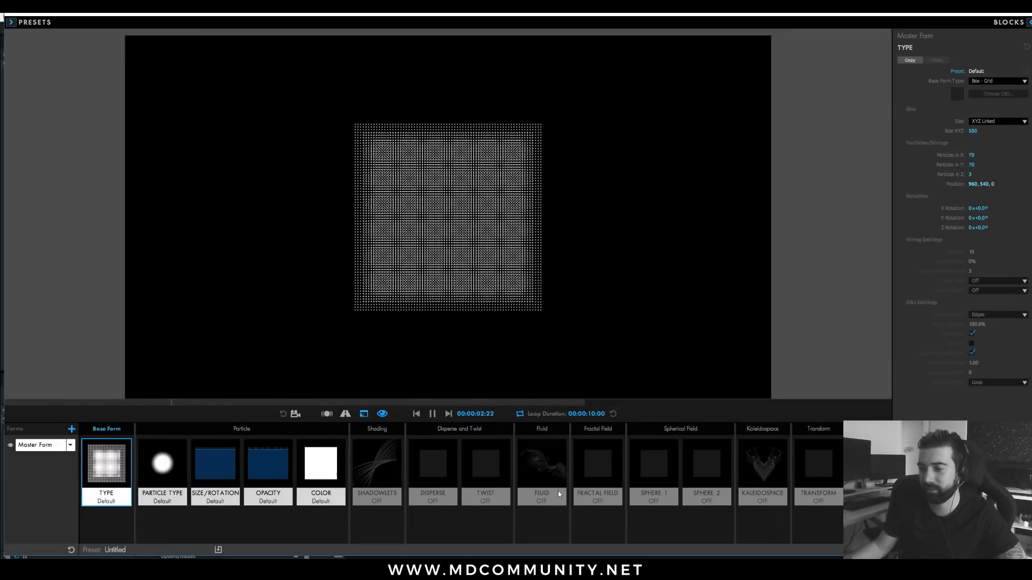
left_click(548, 471)
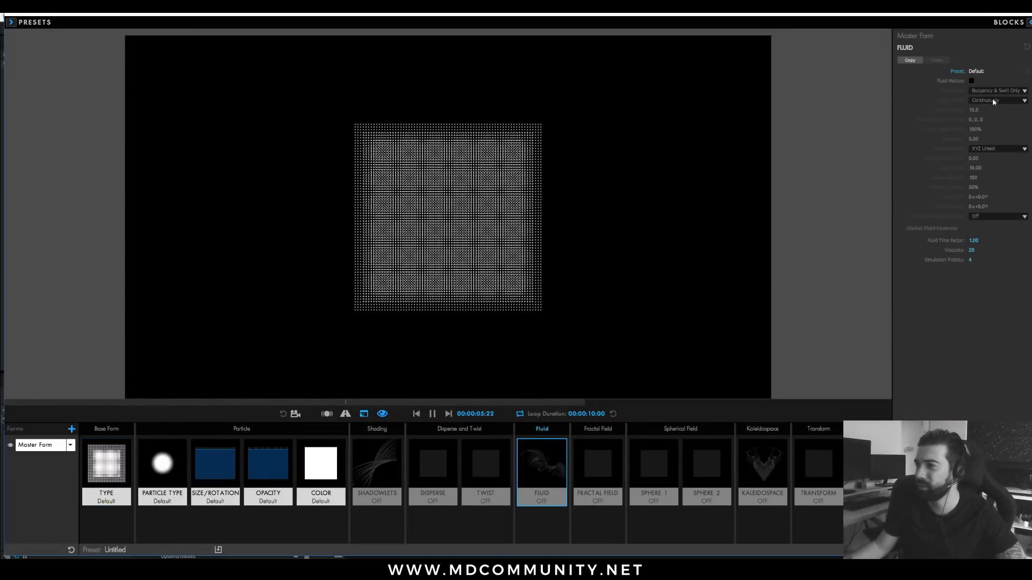
left_click(958, 72)
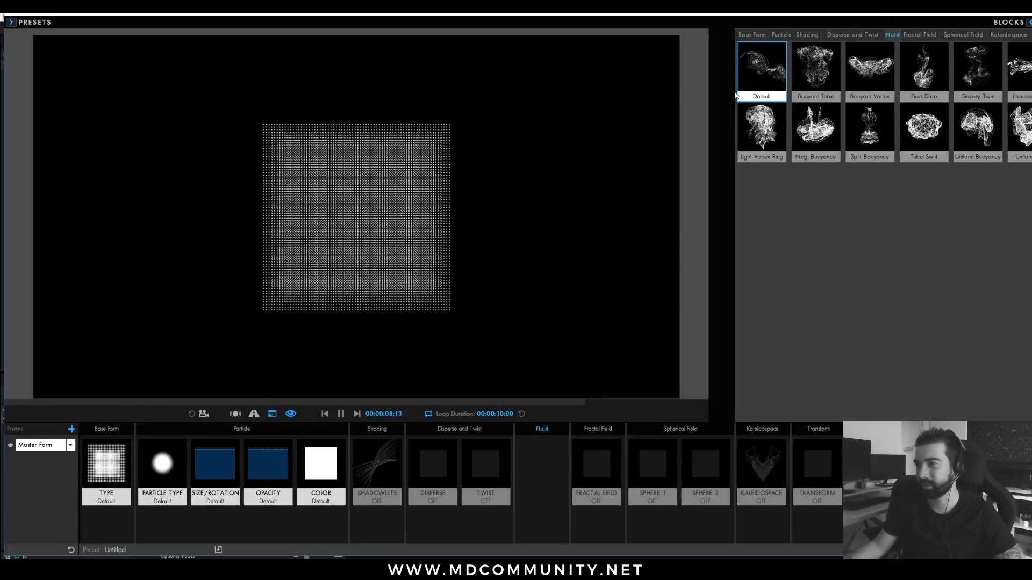
double_click(735, 70)
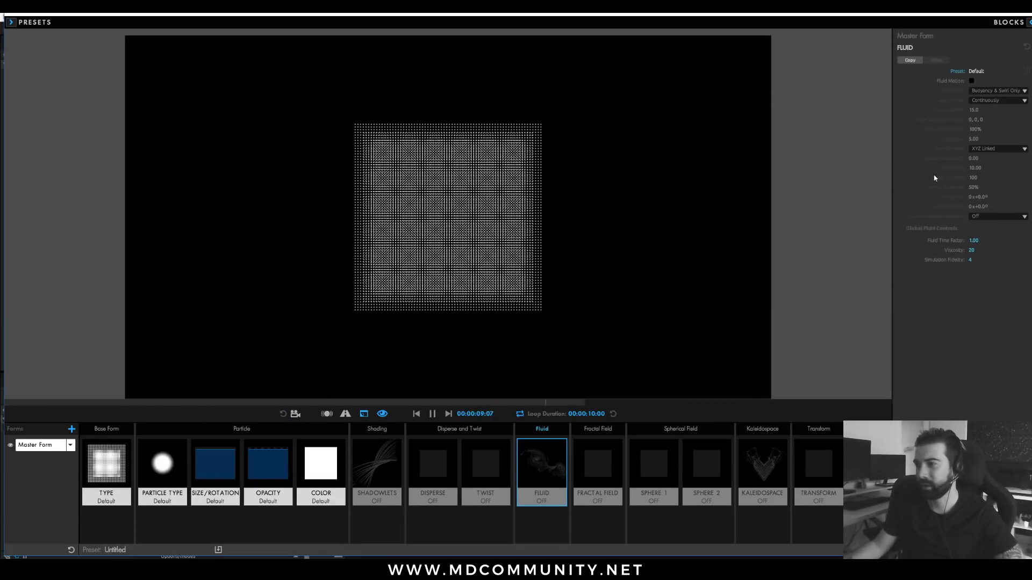
left_click(973, 82)
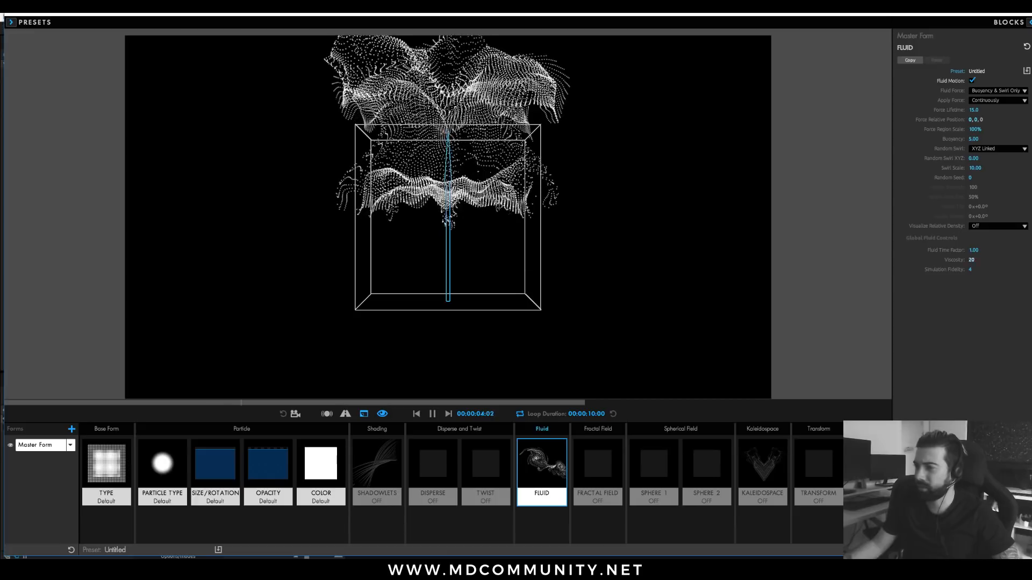
Set the fluid's viscosity to 50, simulation fidelity to 6 and swirl scale to 20.
left_click(971, 260)
type("50")
key("Return")
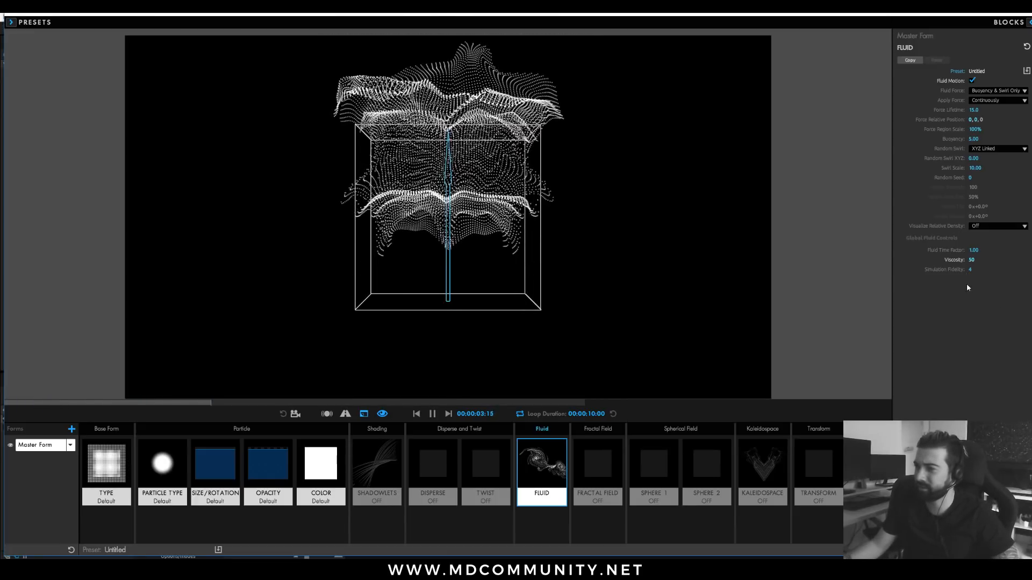
left_click(971, 269)
type("6")
key("Return")
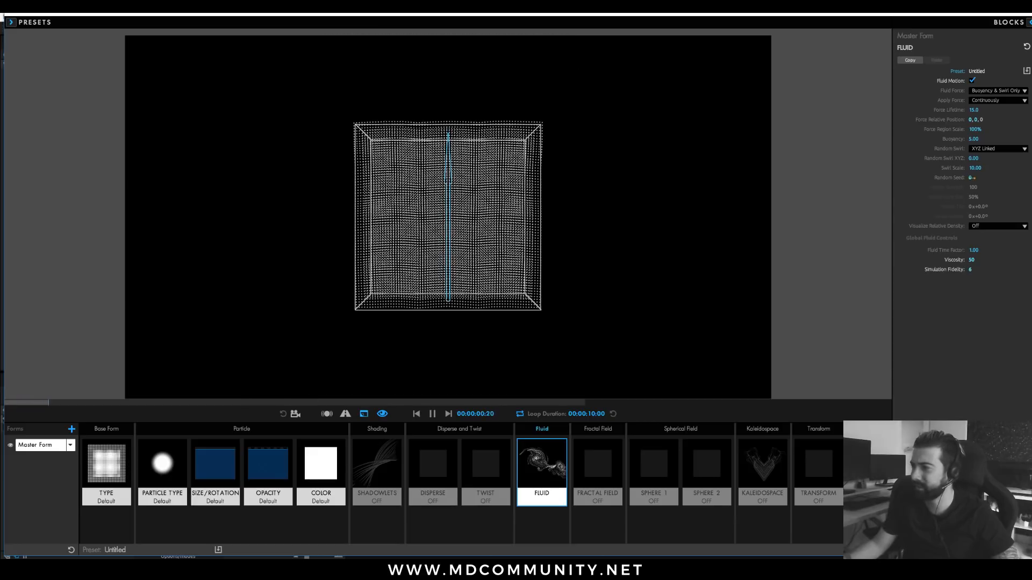
left_click(975, 168)
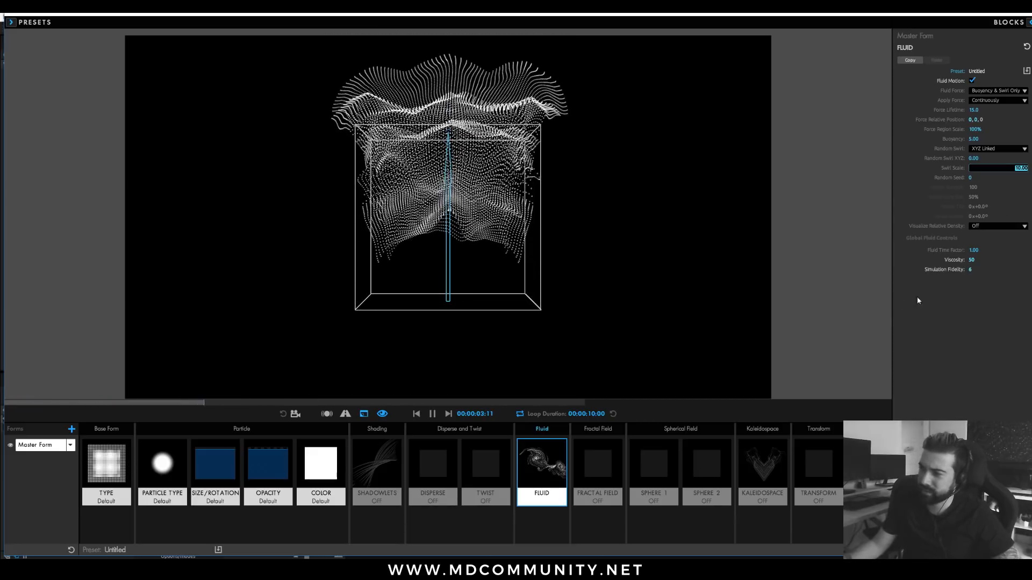
type("20")
key("Return")
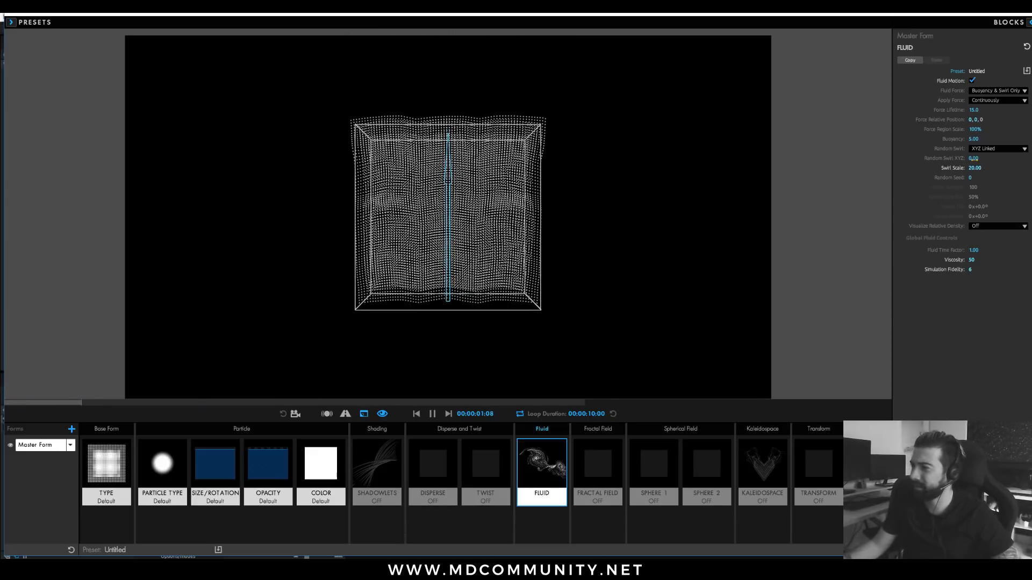
Try a force region scale of 125%, reduce it to 70%, and raise the buoyancy to 17.
left_click_drag(975, 130, 973, 130)
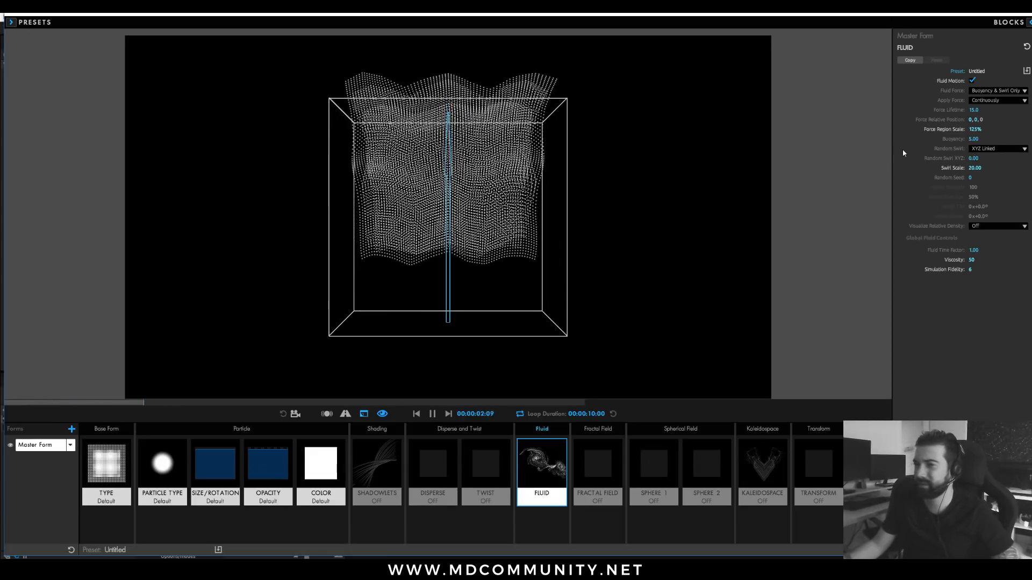
left_click_drag(979, 130, 975, 130)
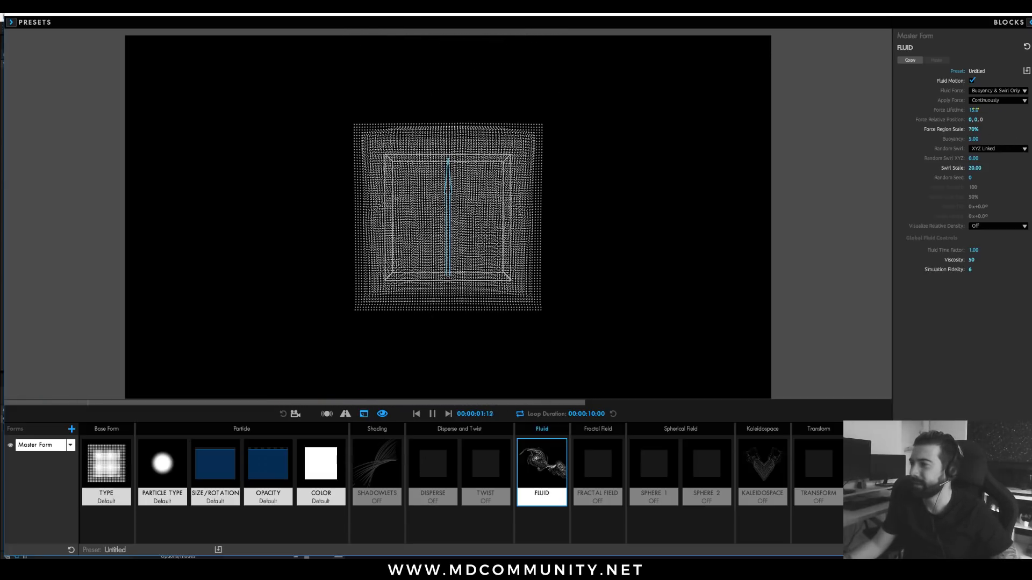
left_click_drag(973, 137, 983, 138)
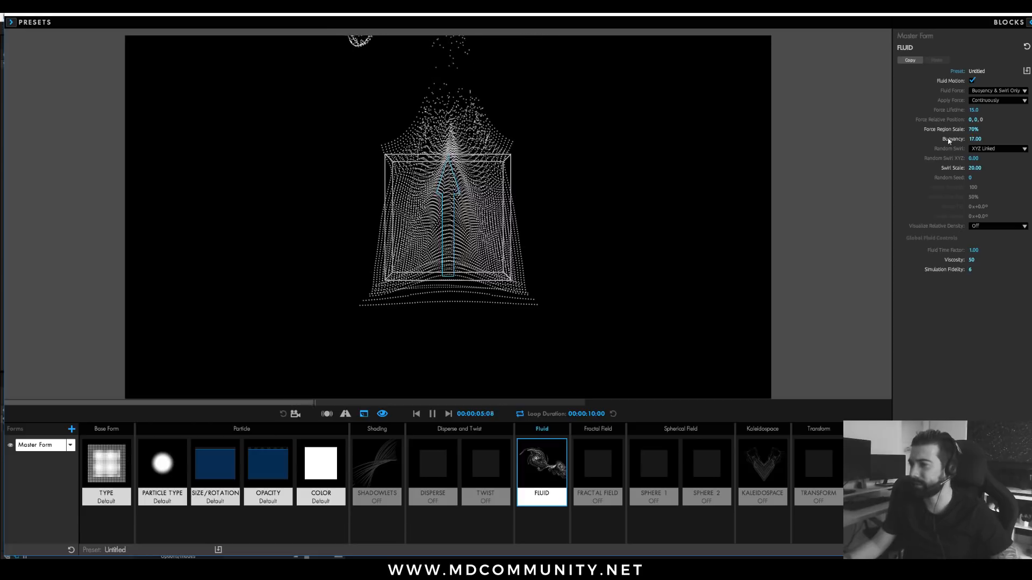
Apply the Chemistry color preset to the particles and set the color to run over Y.
left_click(306, 480)
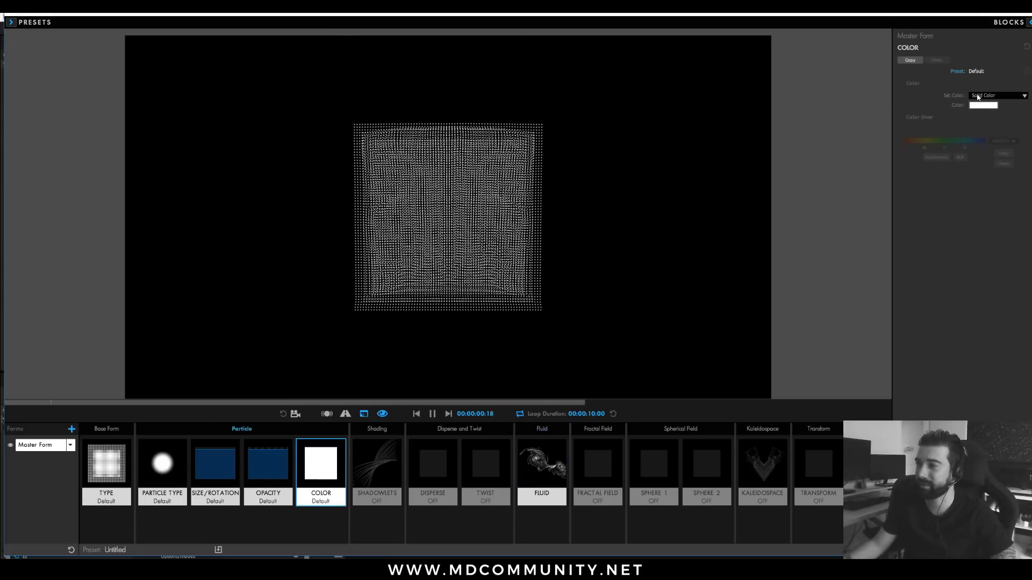
left_click(966, 70)
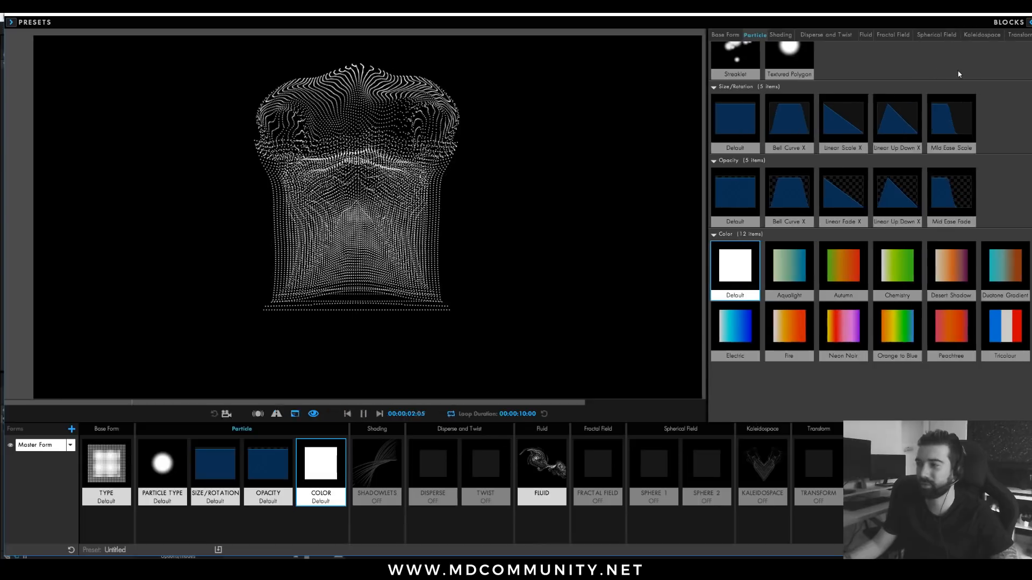
left_click(888, 283)
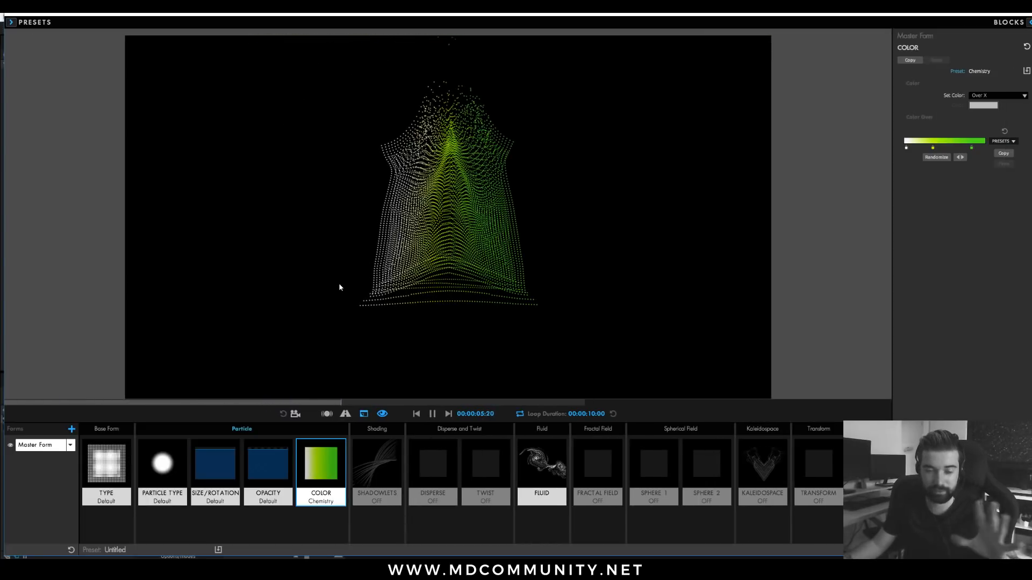
left_click(994, 95)
left_click(994, 120)
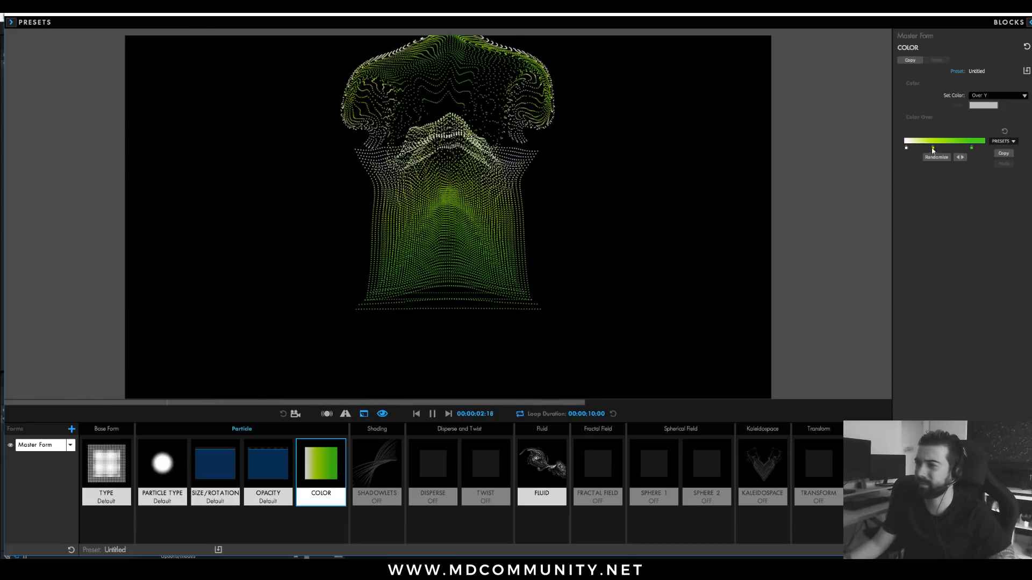
Change the white starting stop of the color gradient to cyan and apply the design to the layer.
double_click(906, 148)
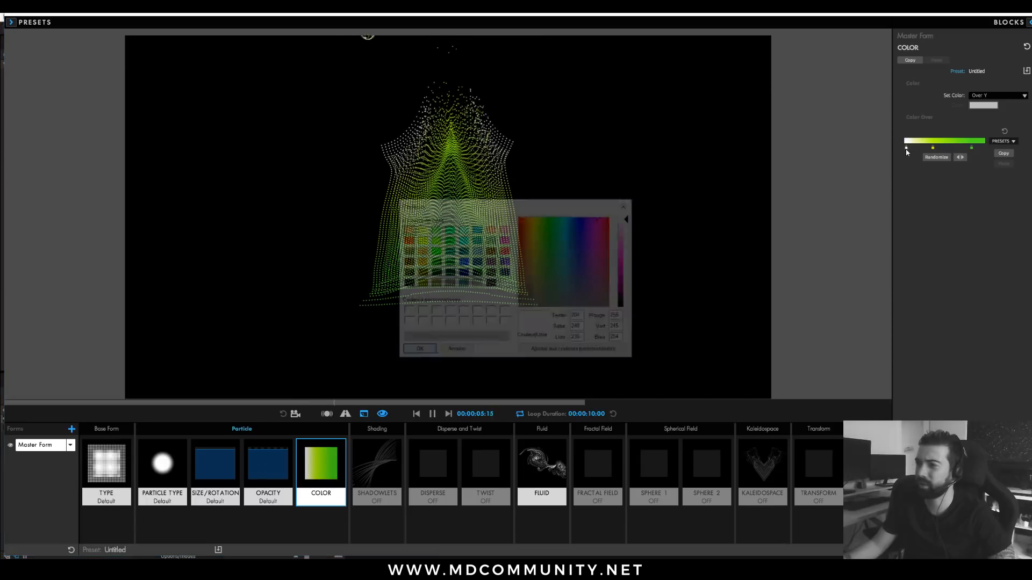
left_click(463, 239)
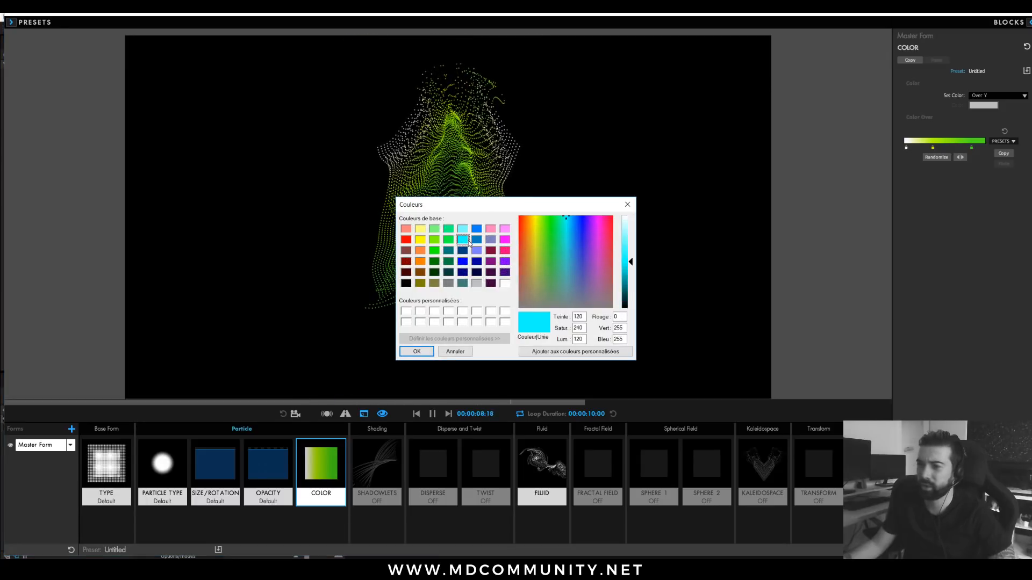
left_click(428, 352)
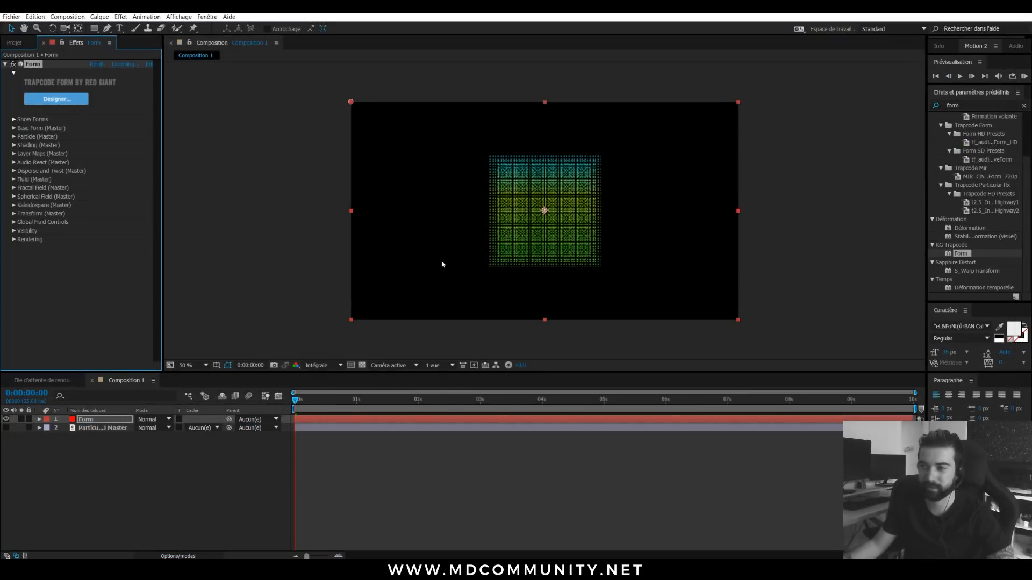
Select the Form layer and preview the colored fluid animation from the start.
left_click(106, 457)
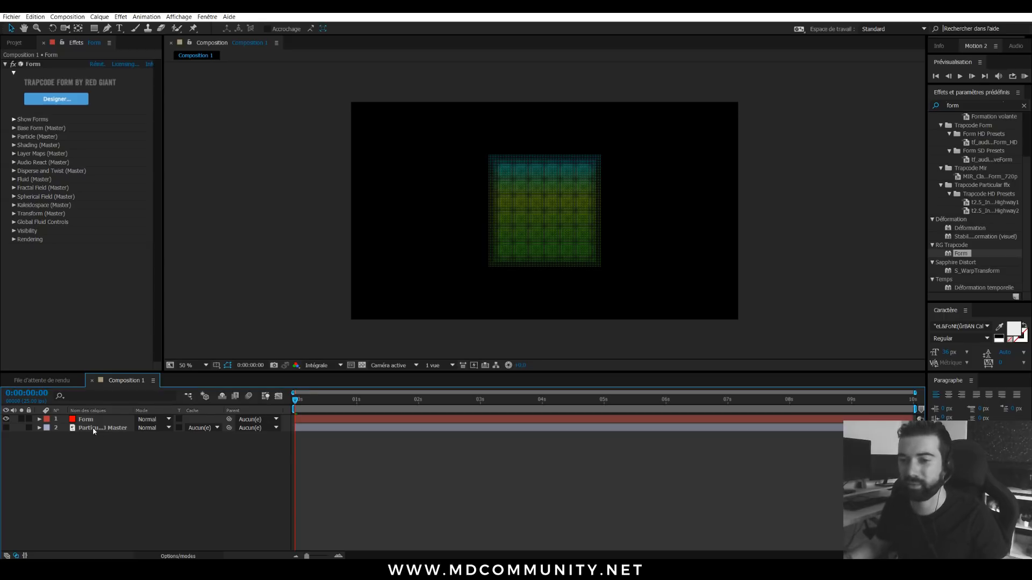
left_click(90, 424)
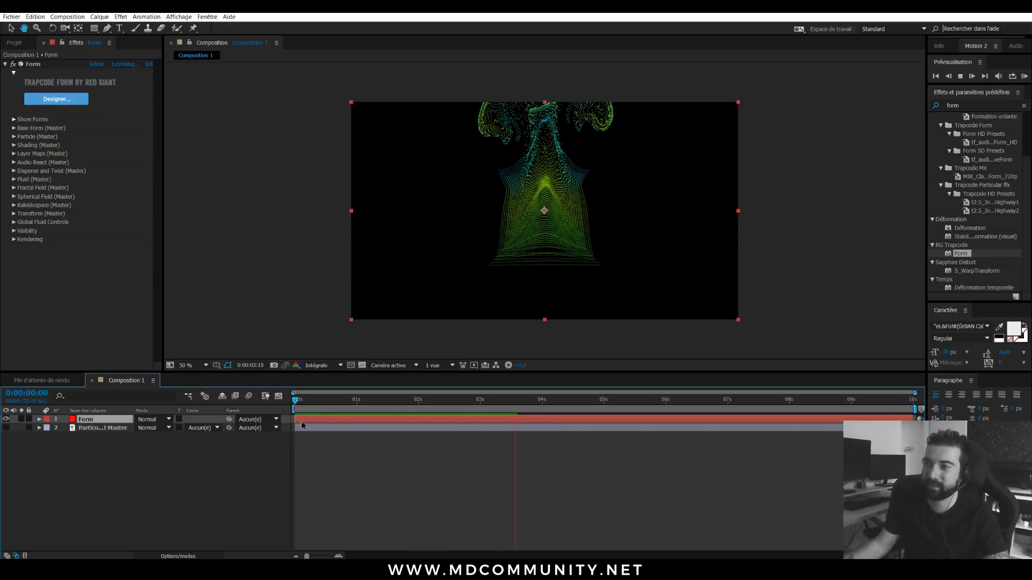
key("space")
Create a new camera with its proposed settings and orbit it around the particle form.
right_click(187, 447)
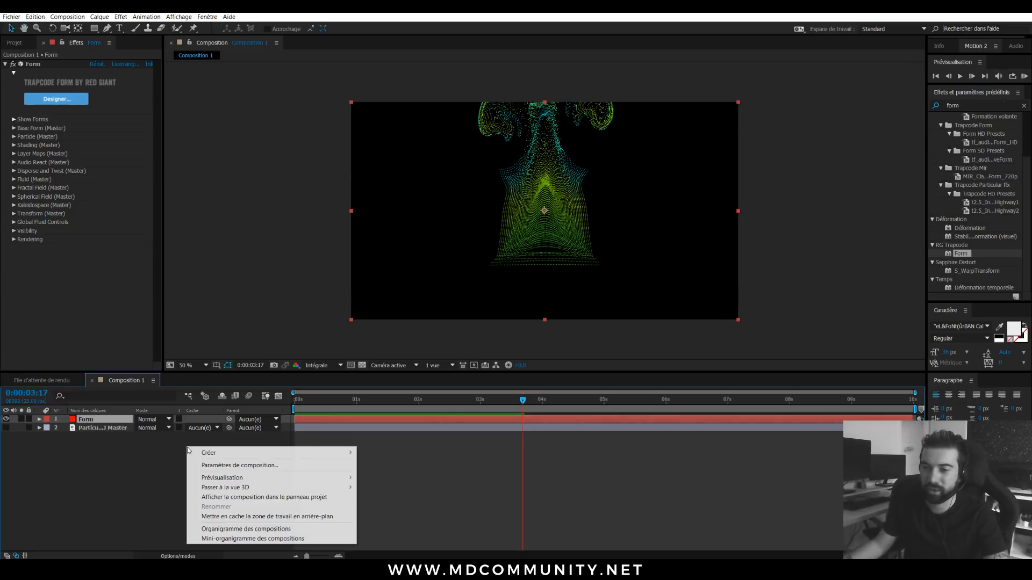
mouse_move(349, 454)
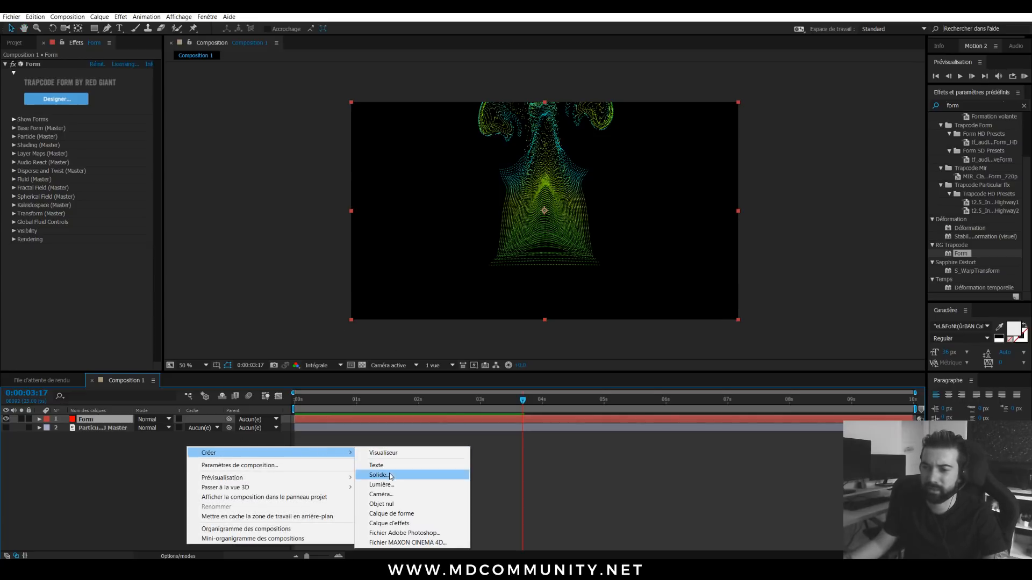
left_click(383, 495)
left_click(619, 394)
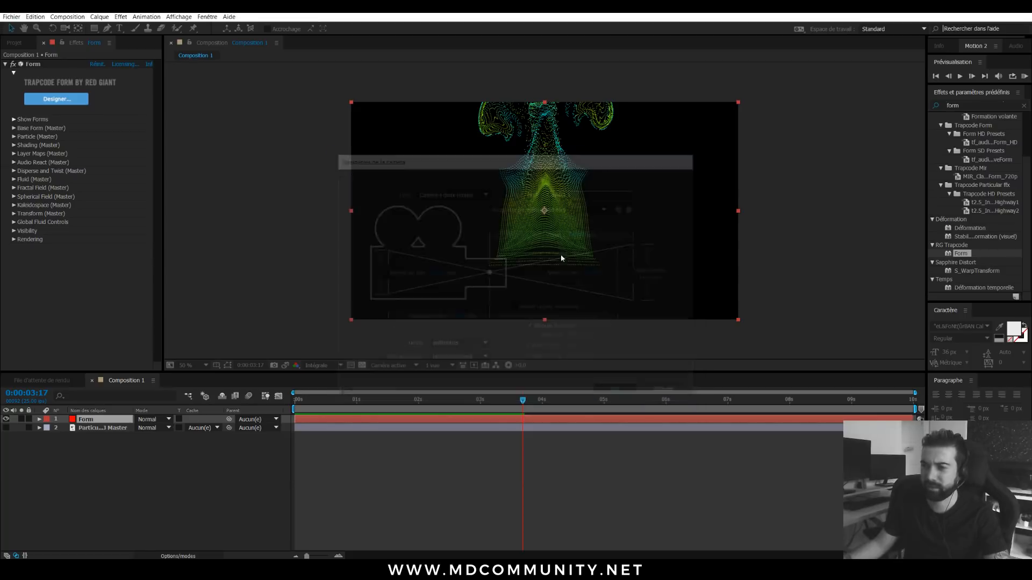
left_click_drag(542, 228, 564, 253)
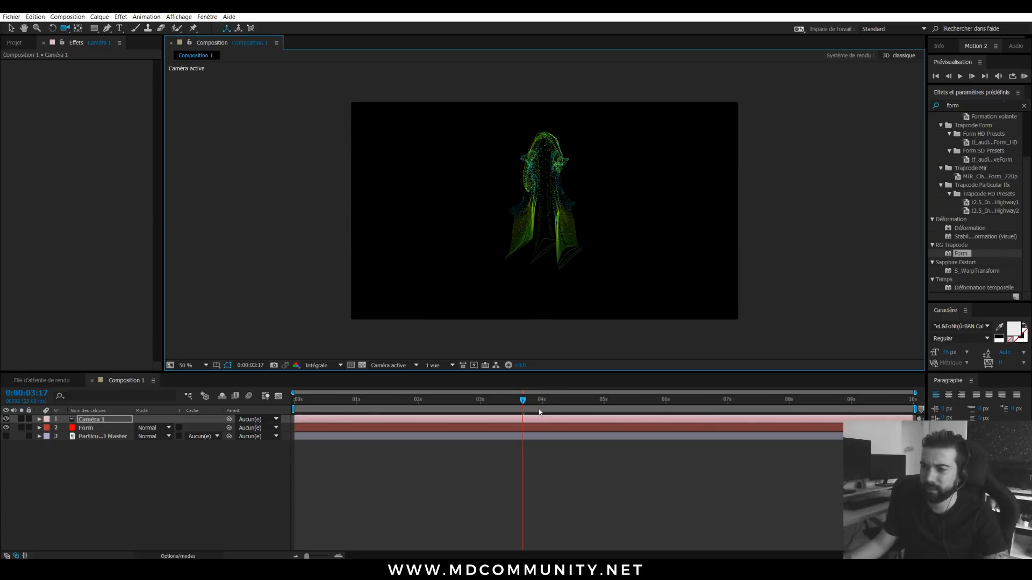
Play the animation through the camera and go back to about 0:00:02:01 to inspect the form.
key("space")
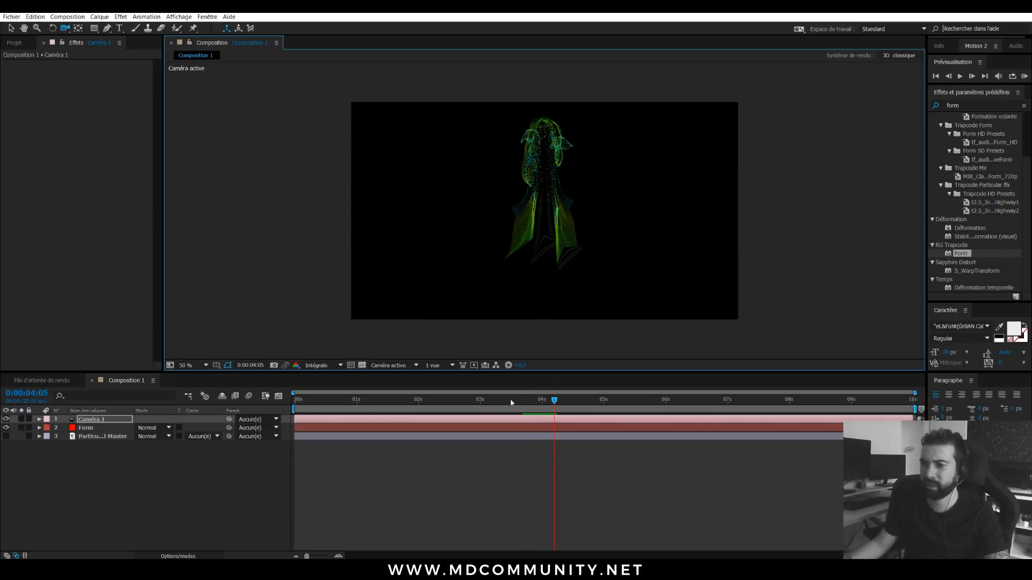
left_click_drag(510, 399, 421, 401)
left_click(536, 243)
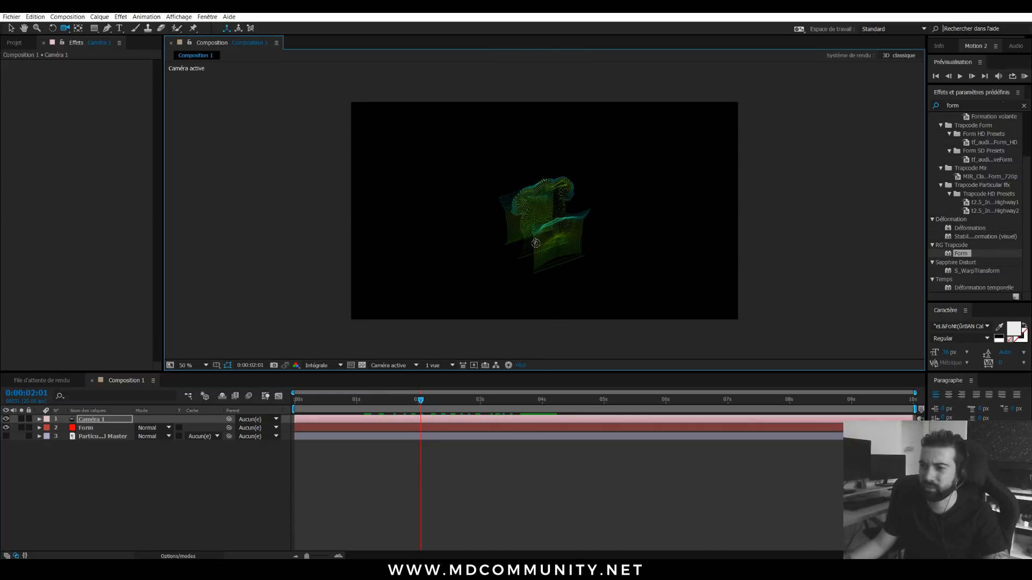
On the Form layer, set the Base Form's Particles in X and Particles in Y to 100 and Particles in Z to 6.
left_click(103, 428)
left_click(14, 128)
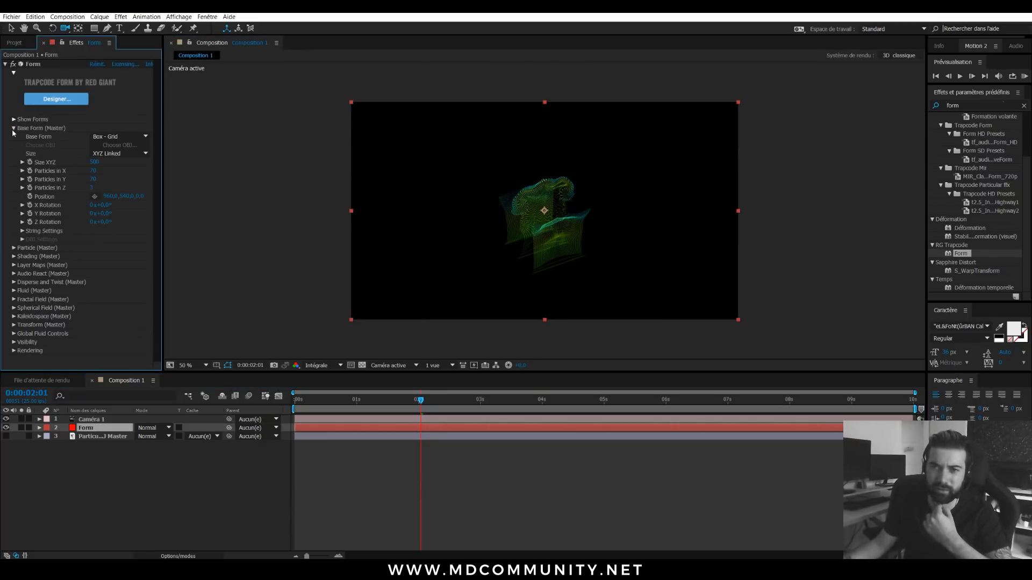
left_click(94, 170)
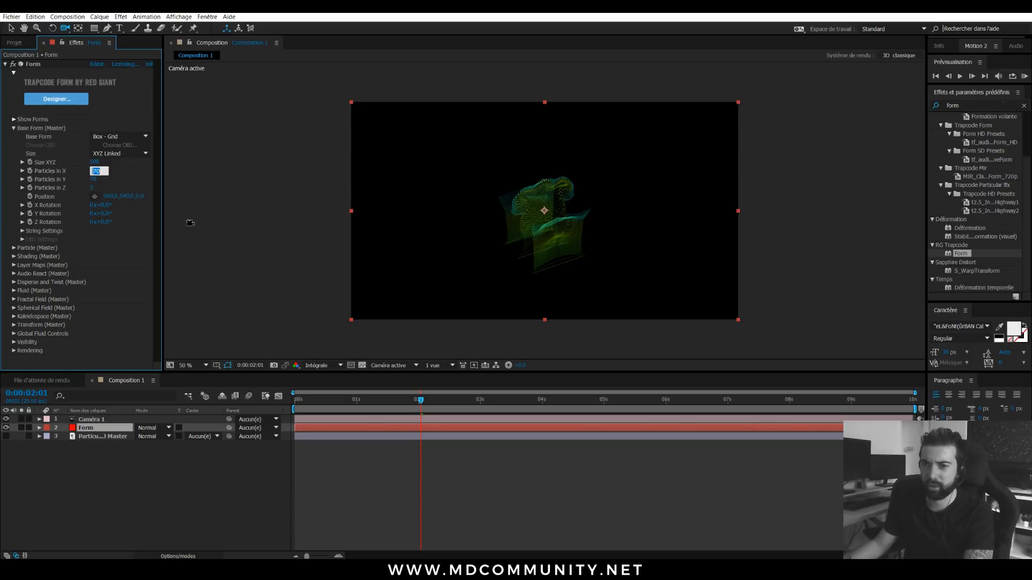
key("Return")
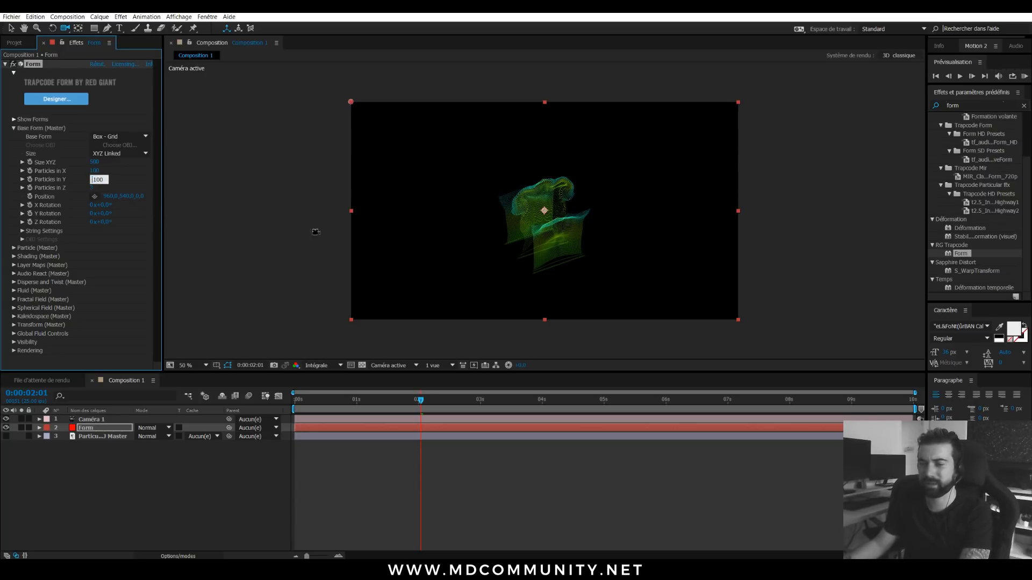
left_click(551, 228)
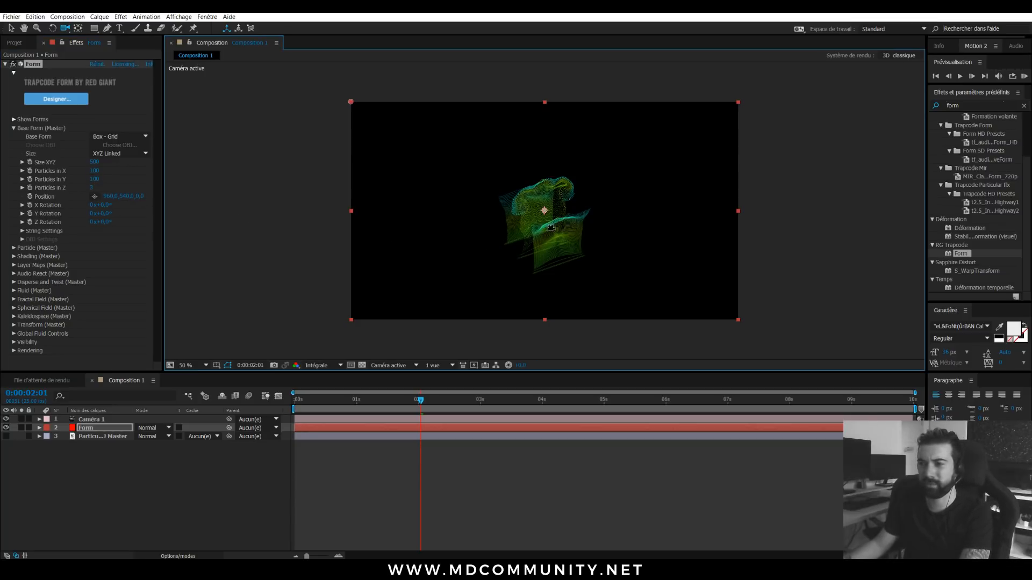
left_click(93, 189)
type("6")
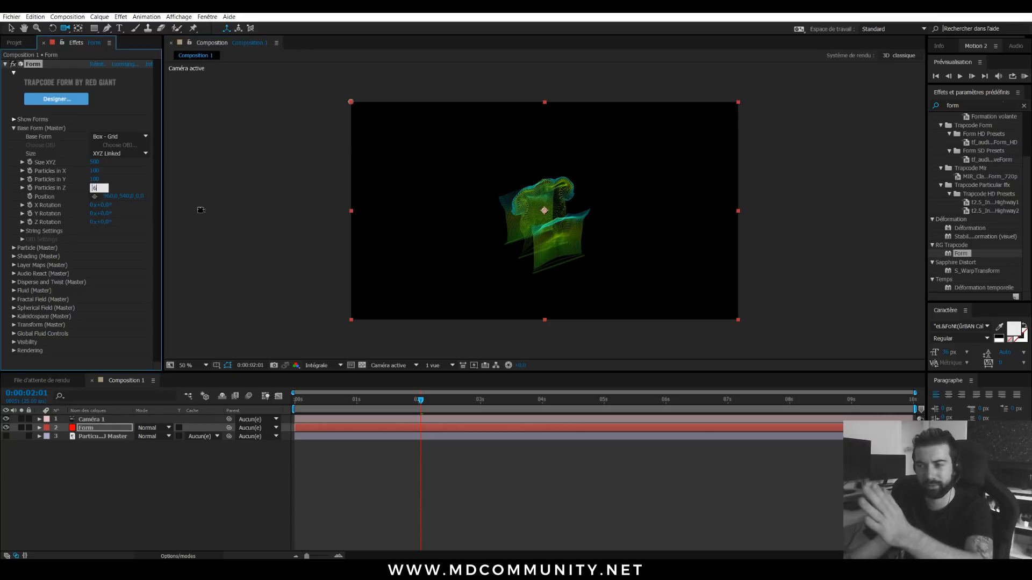
left_click(209, 214)
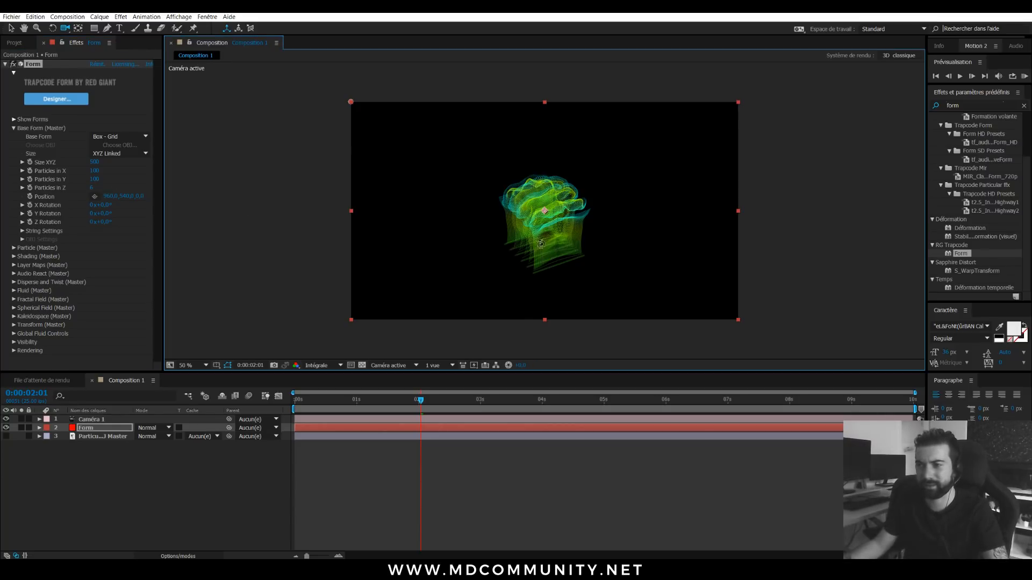
Orbit the camera around the denser particle form and preview the fluid animation from the start.
left_click_drag(541, 243, 583, 219)
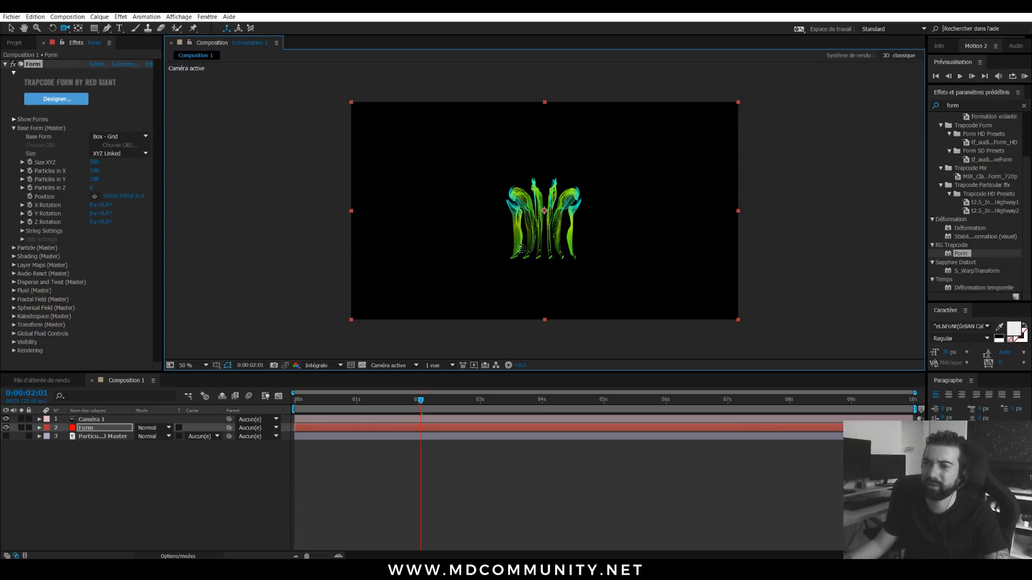
left_click_drag(531, 244, 483, 258)
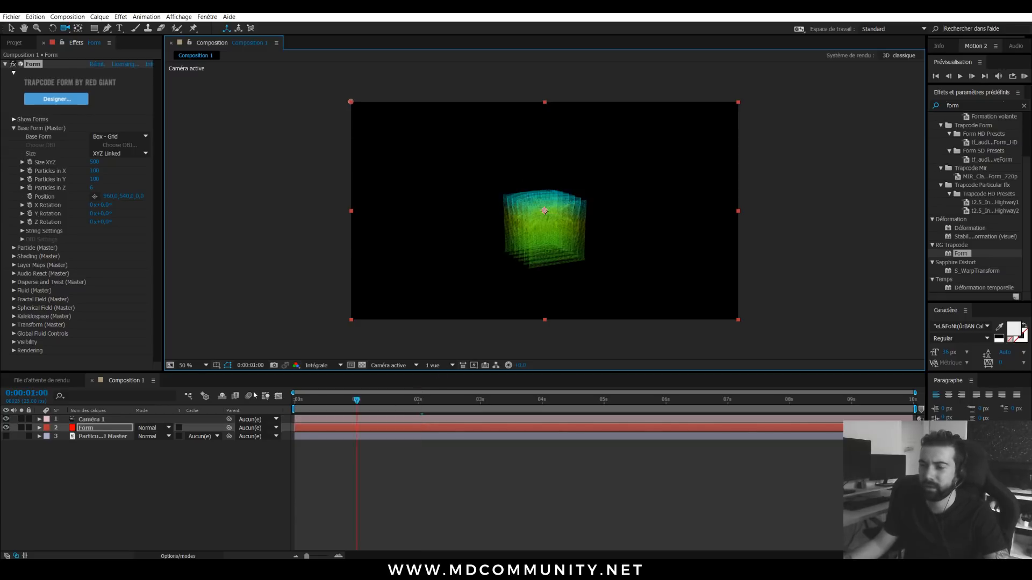
key("Home")
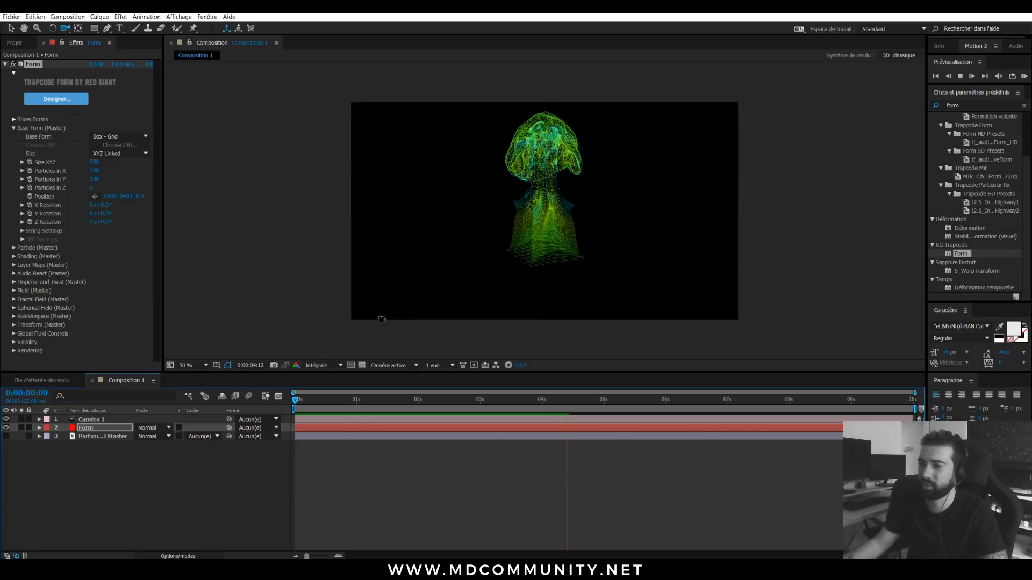
key("space")
left_click_drag(545, 226, 551, 251)
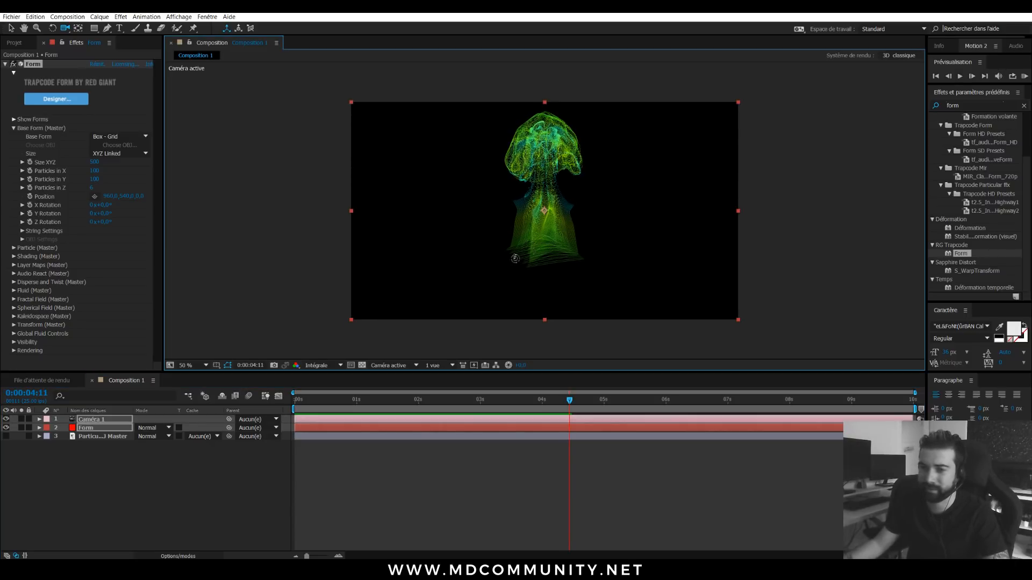
Show the camera layer's rotation properties and set its Z rotation to about -94° to turn the form sideways.
left_click(69, 459)
left_click(69, 423)
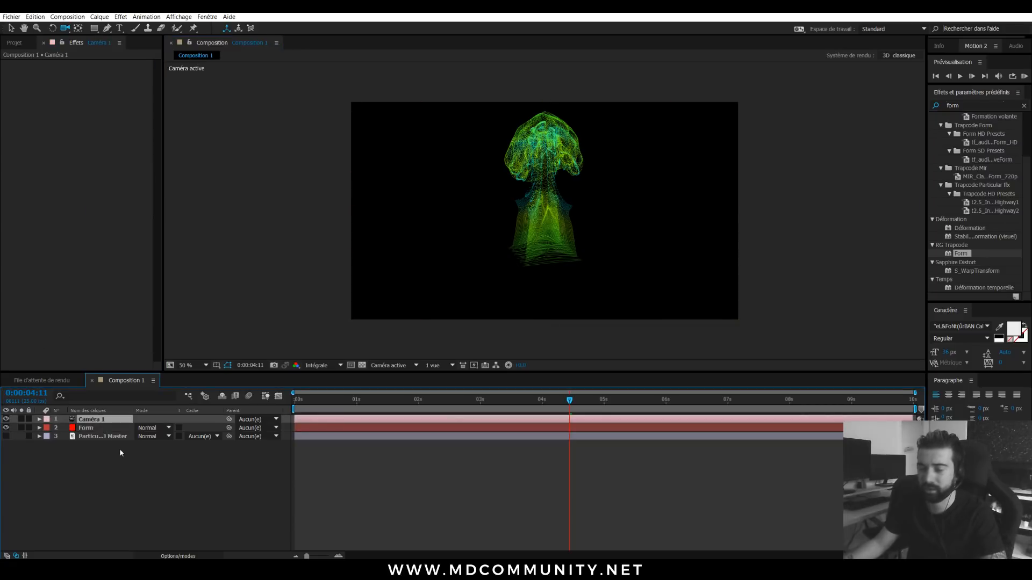
key("r")
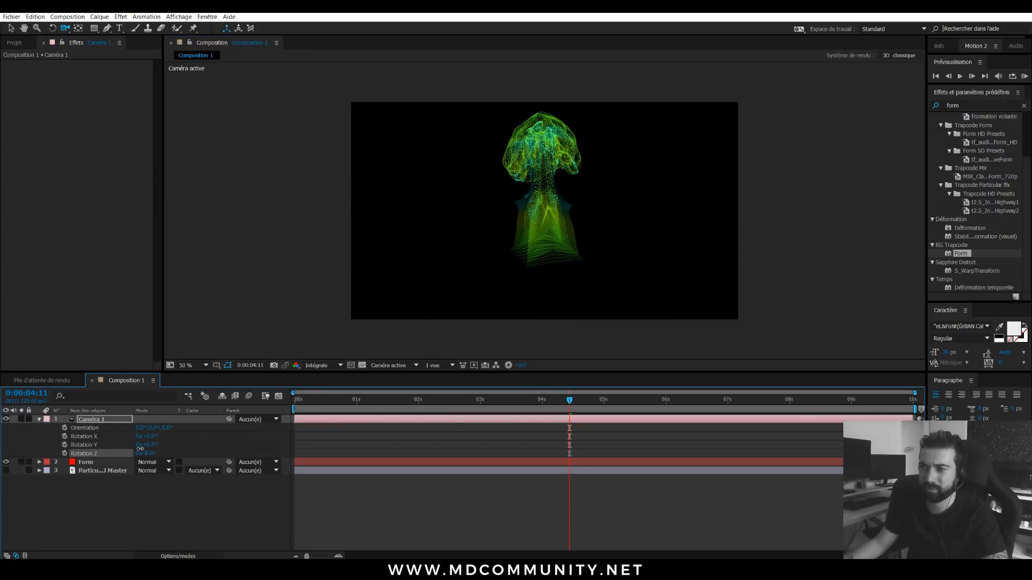
left_click_drag(88, 437, 84, 435)
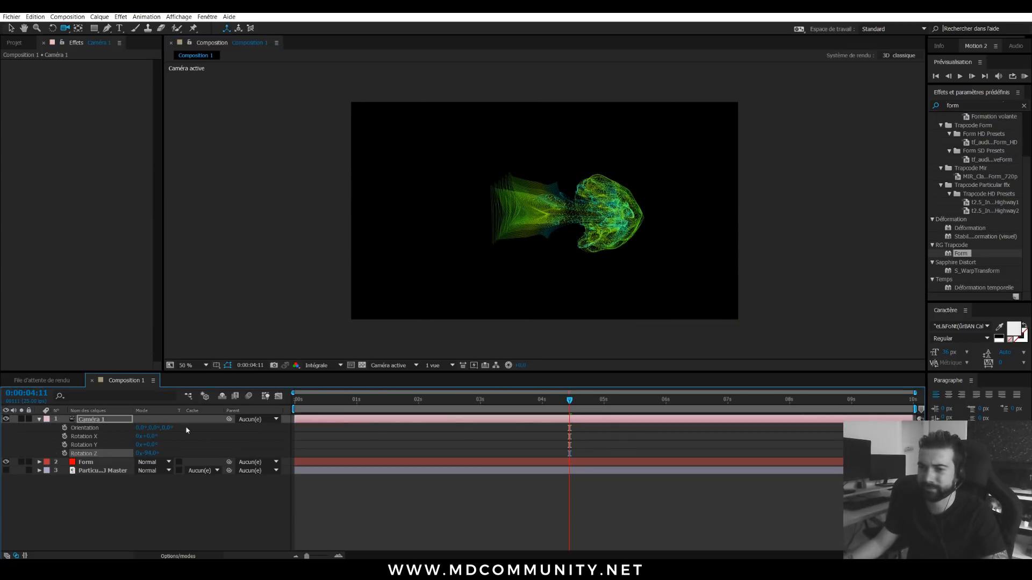
Bring the camera close to the form's head and scrub through the animation to 0:00:05:13.
left_click_drag(599, 218, 624, 102)
left_click_drag(632, 211, 479, 213)
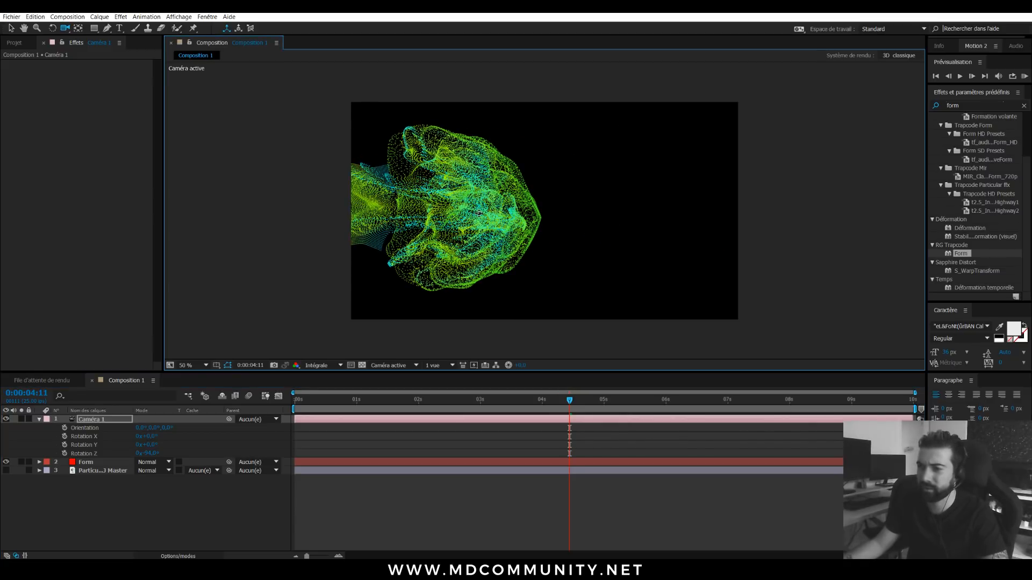
left_click_drag(536, 408, 892, 418)
left_click(535, 401)
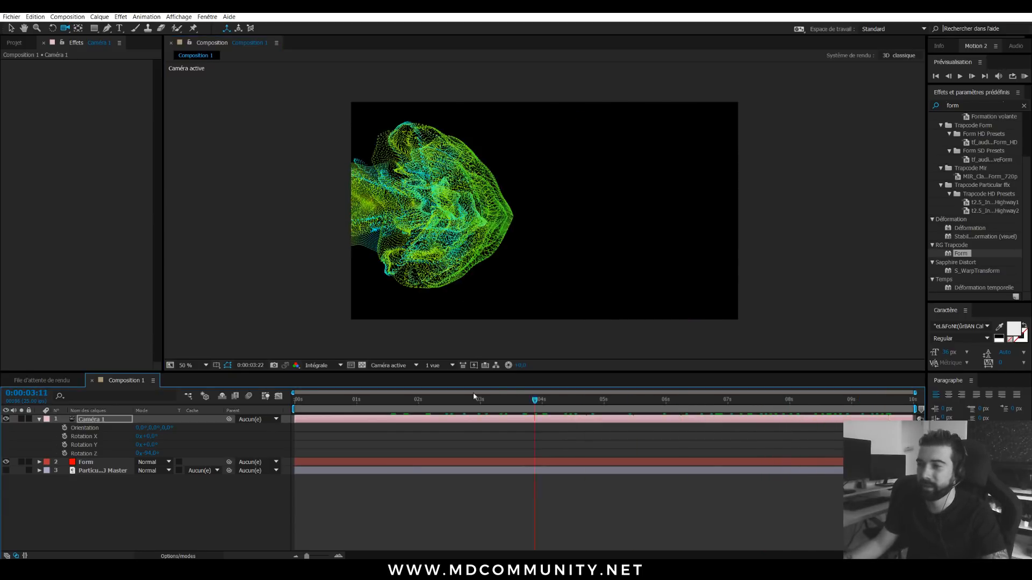
left_click(635, 402)
Try the Single Drop fluid preset in the Form layer's Designer and look through the available blocks.
left_click(94, 462)
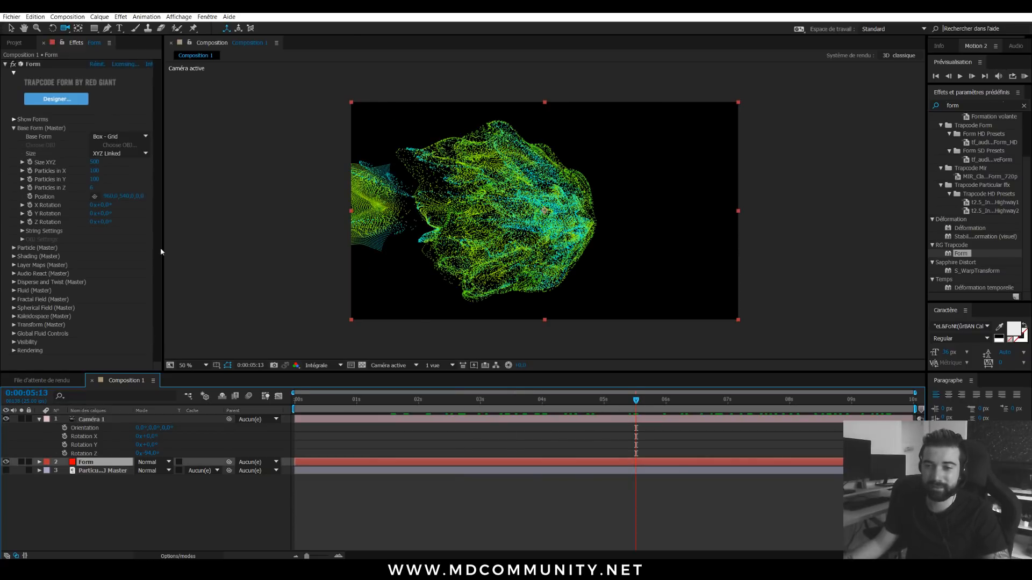
left_click(66, 97)
left_click(66, 100)
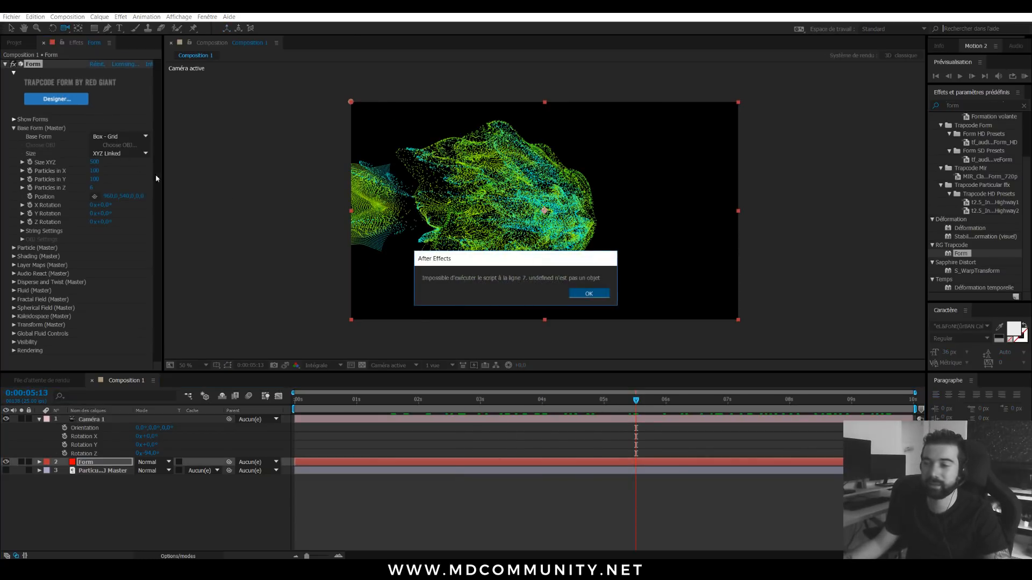
left_click(600, 296)
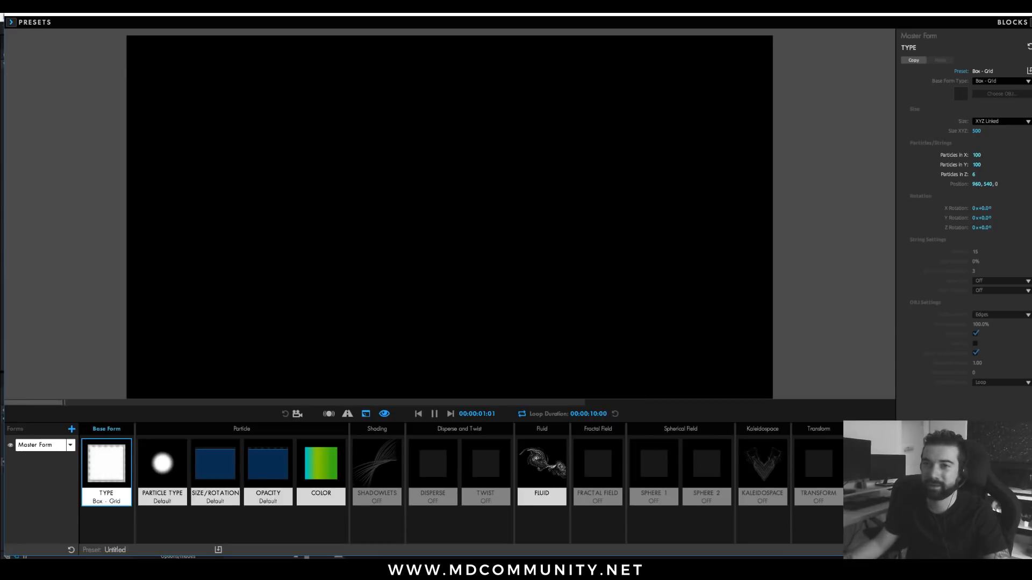
left_click(16, 21)
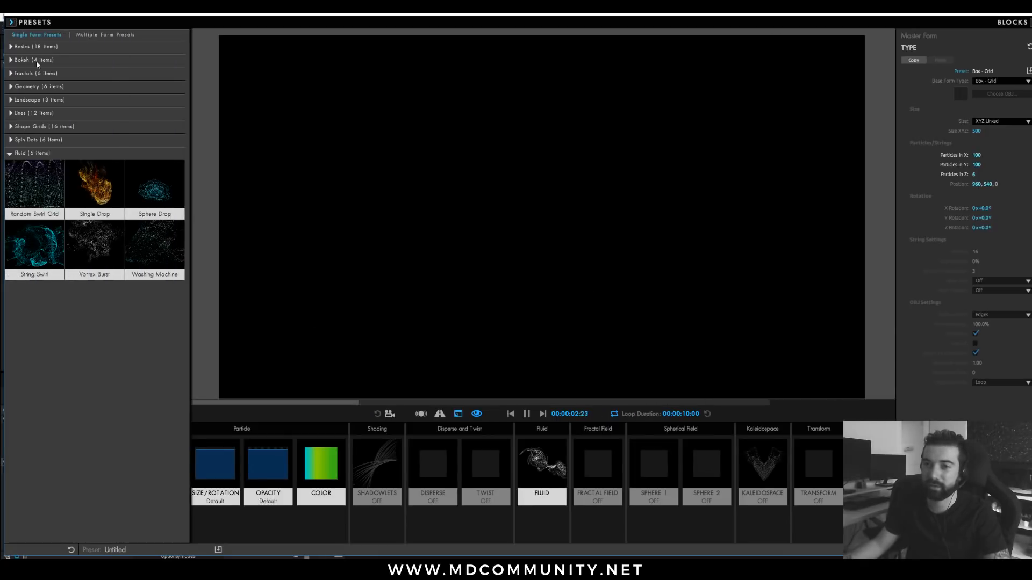
left_click(104, 215)
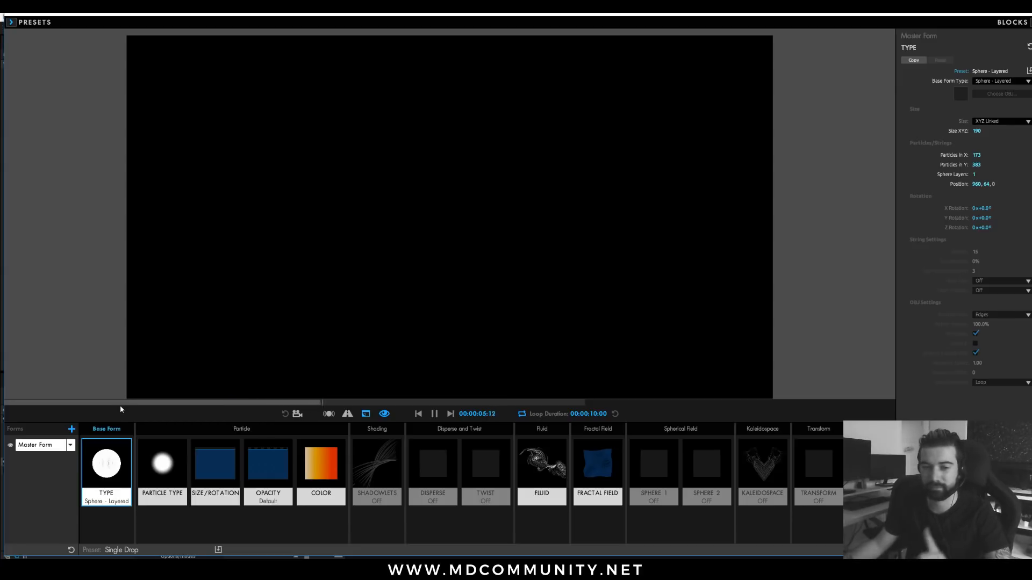
left_click(1012, 22)
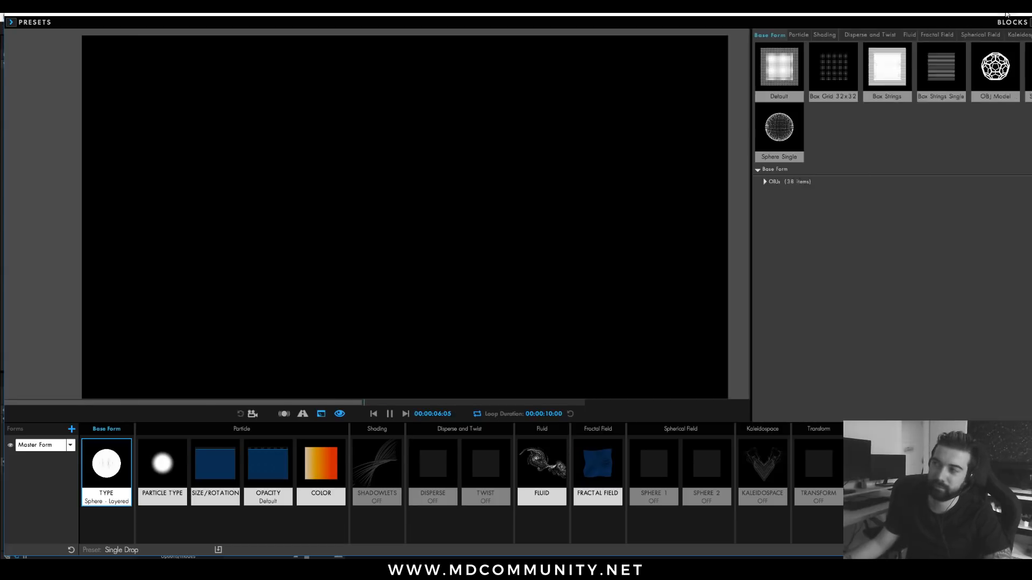
left_click(480, 295)
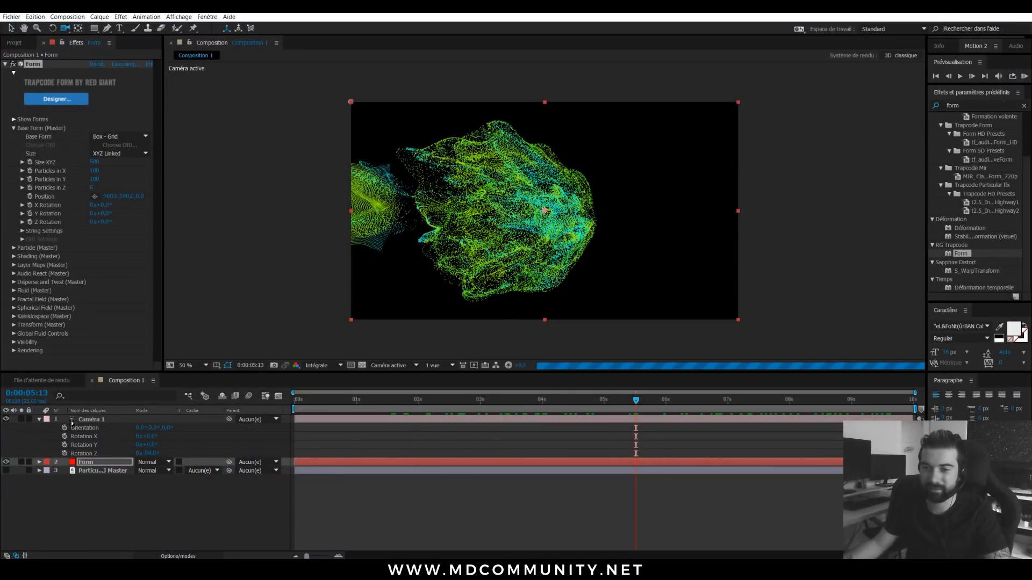
Delete the camera layer and select the Form layer.
left_click(90, 419)
key("Delete")
left_click(87, 420)
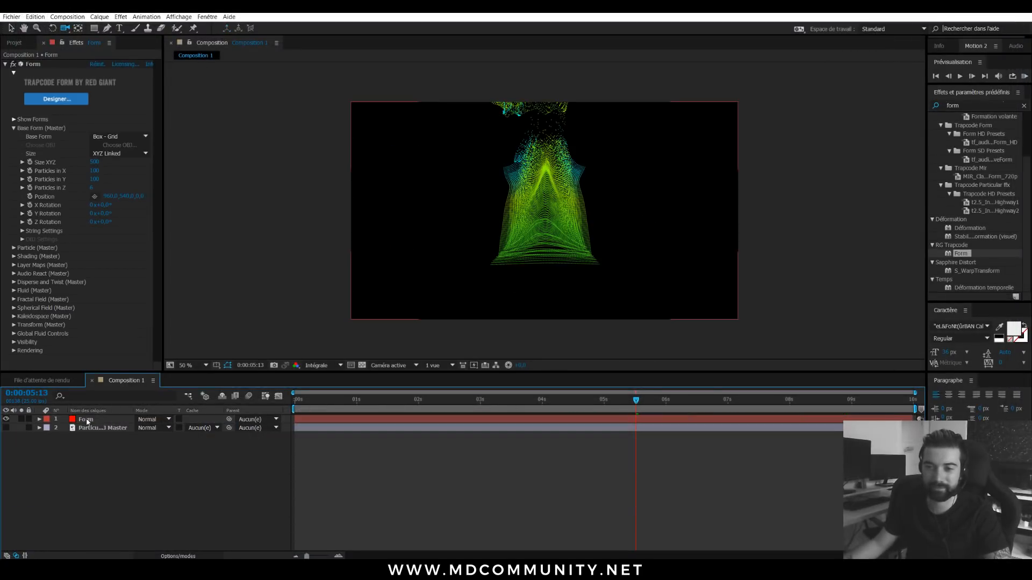
Preview the Single Drop and String Swirl fluid presets in the Designer, then leave it without applying them.
left_click(87, 421)
left_click(78, 100)
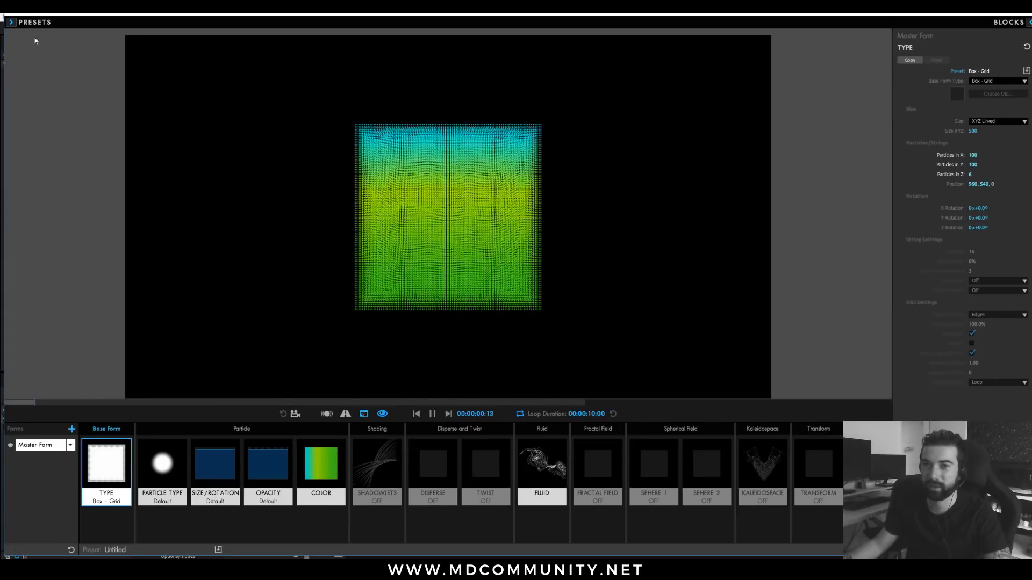
left_click(34, 22)
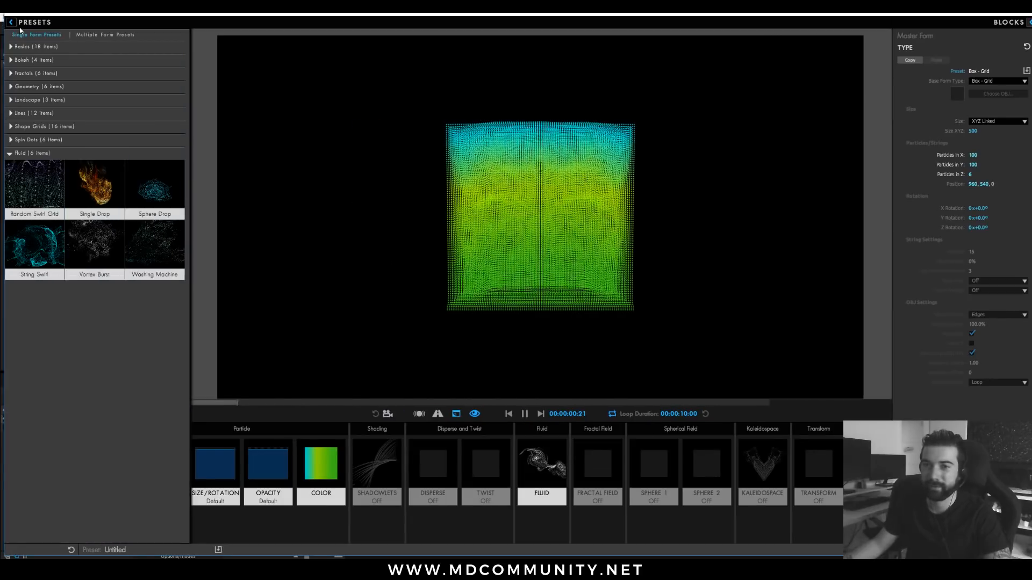
left_click(121, 181)
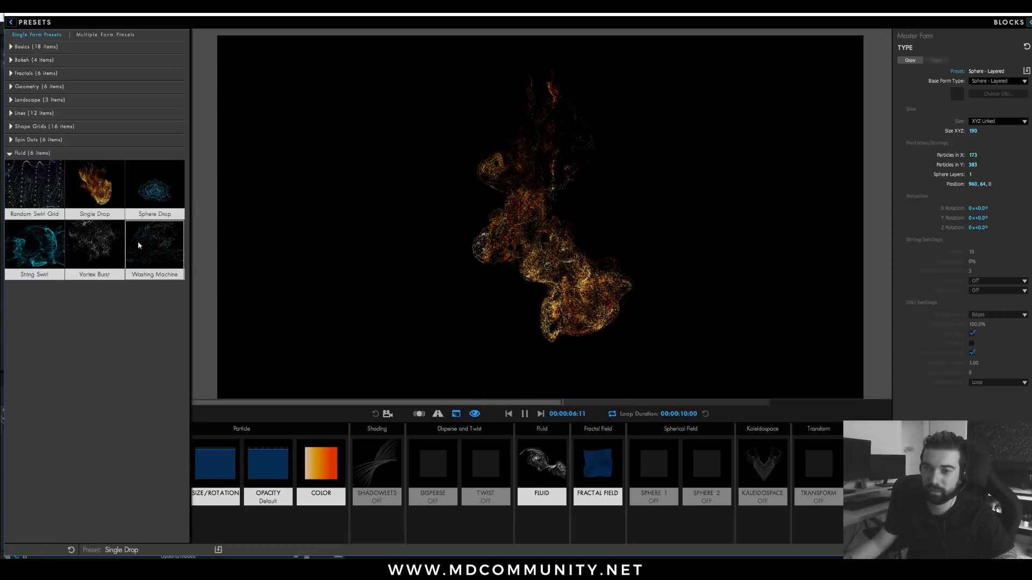
left_click(24, 258)
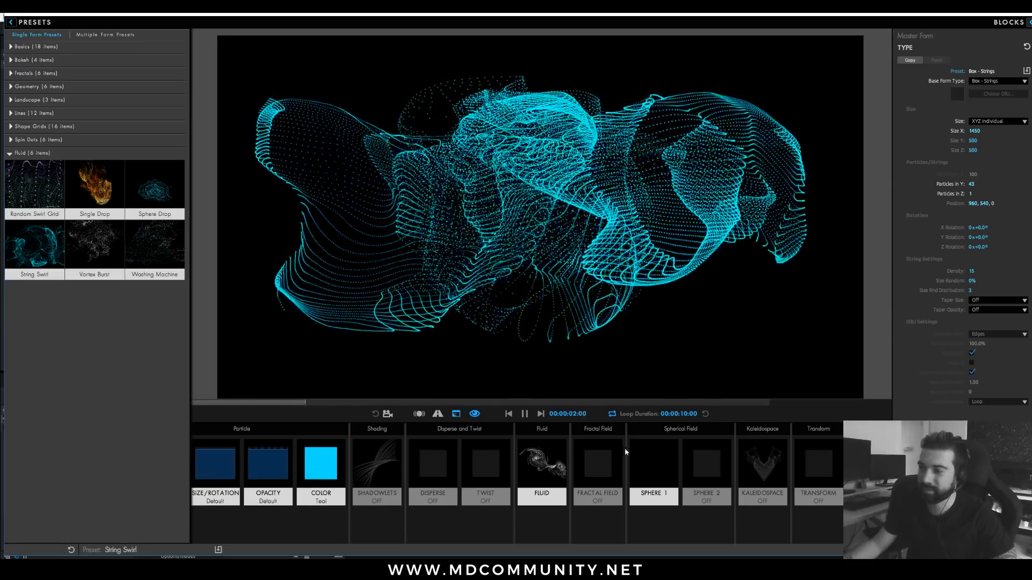
left_click(533, 455)
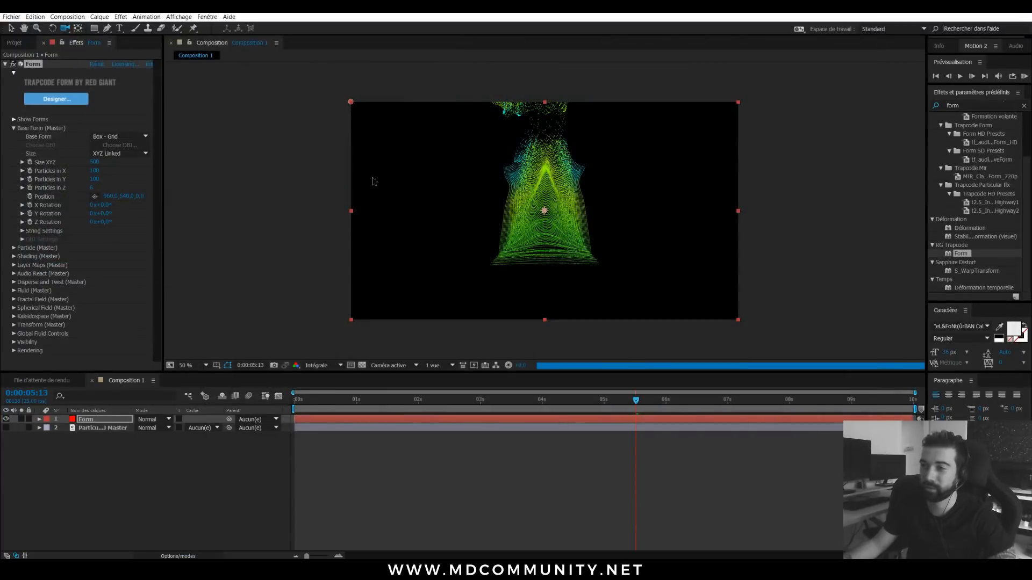
Go back to 0:00:00:14 and delete the Form effect from its layer.
left_click(330, 411)
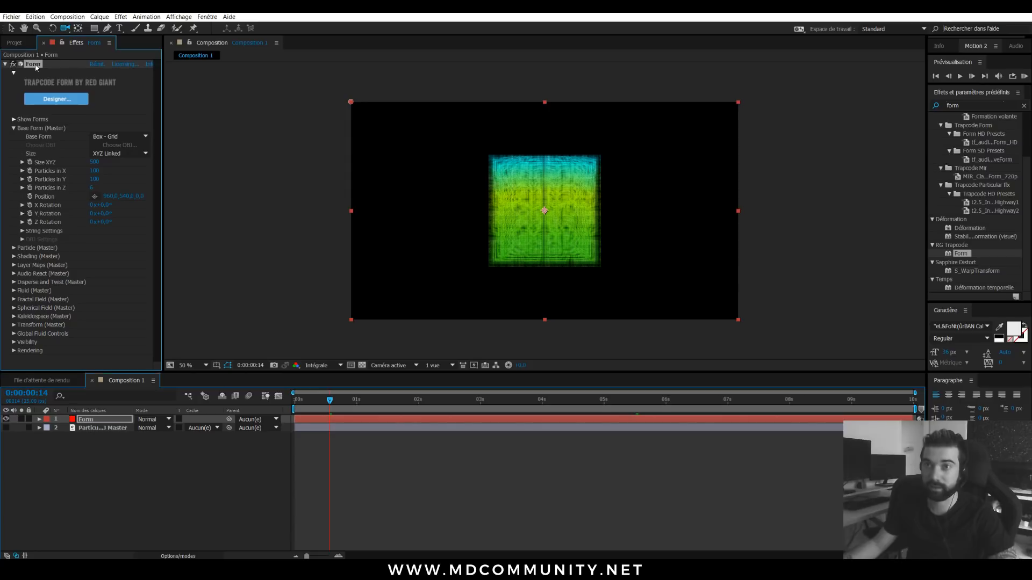
key("Delete")
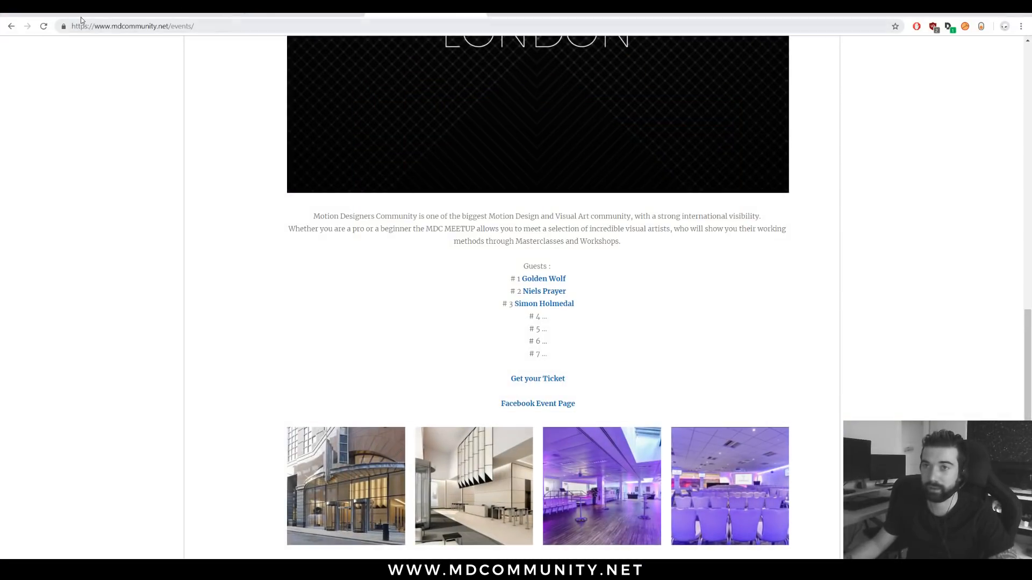
Switch to the browser and look through Red Giant's Trapcode Suite page from the overview and tools down to the pricing.
left_click(80, 17)
scroll(712, 317, "down", 20)
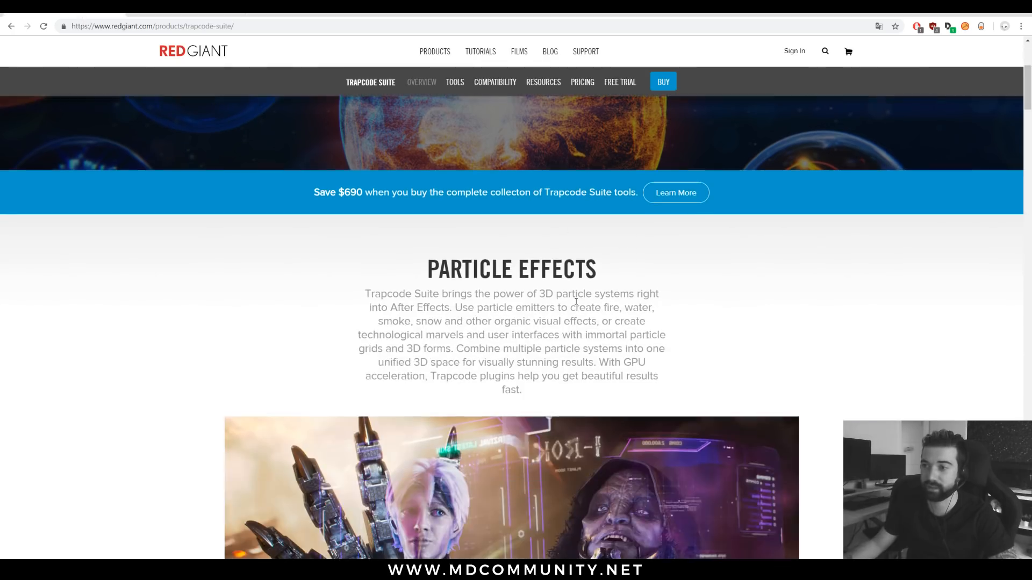
scroll(714, 321, "down", 15)
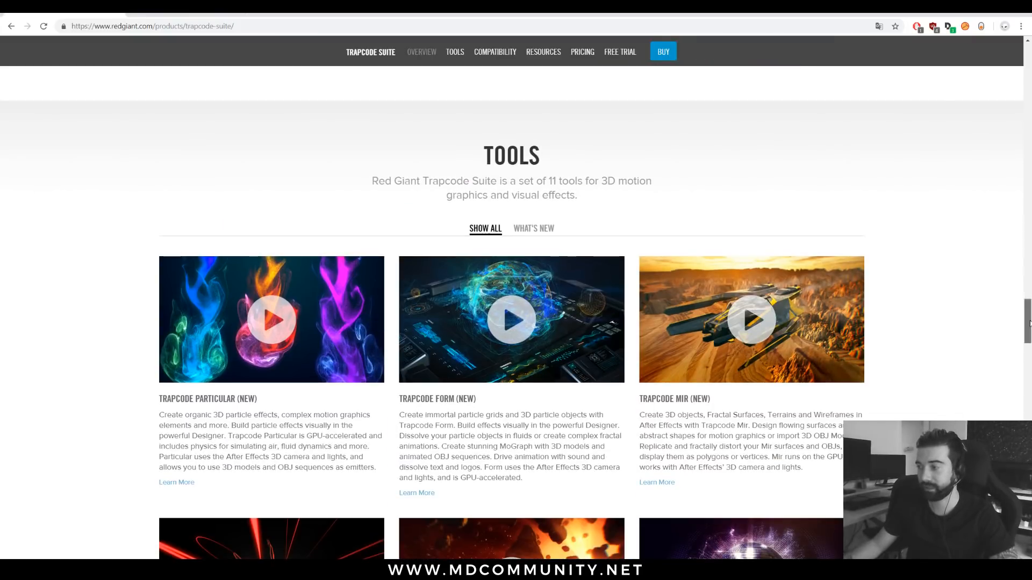
left_click_drag(1029, 322, 1030, 481)
Check the Students & Teachers price for the Academic Full licence and view the Schools & Universities pricing.
left_click(412, 203)
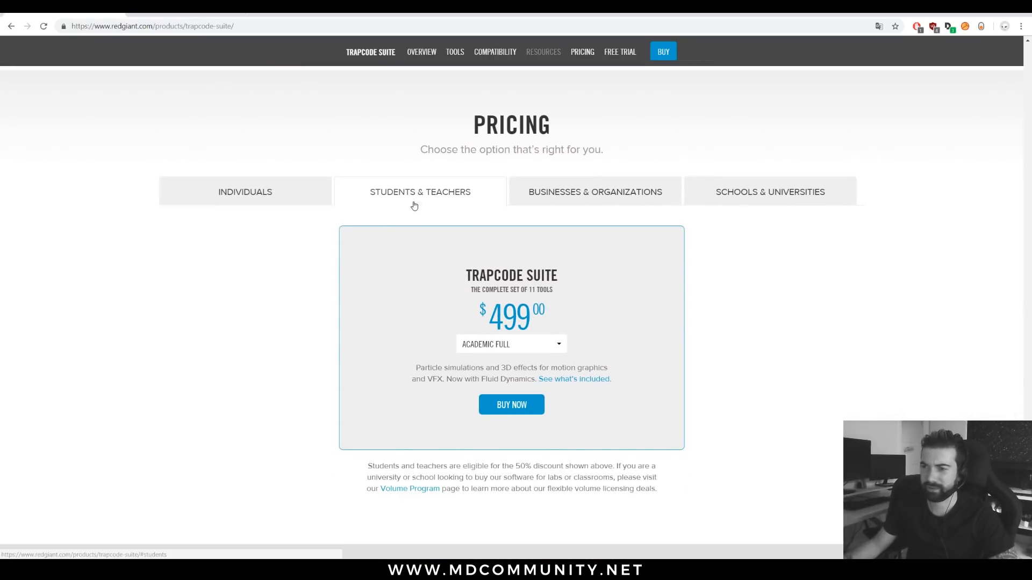
left_click(516, 347)
left_click(503, 362)
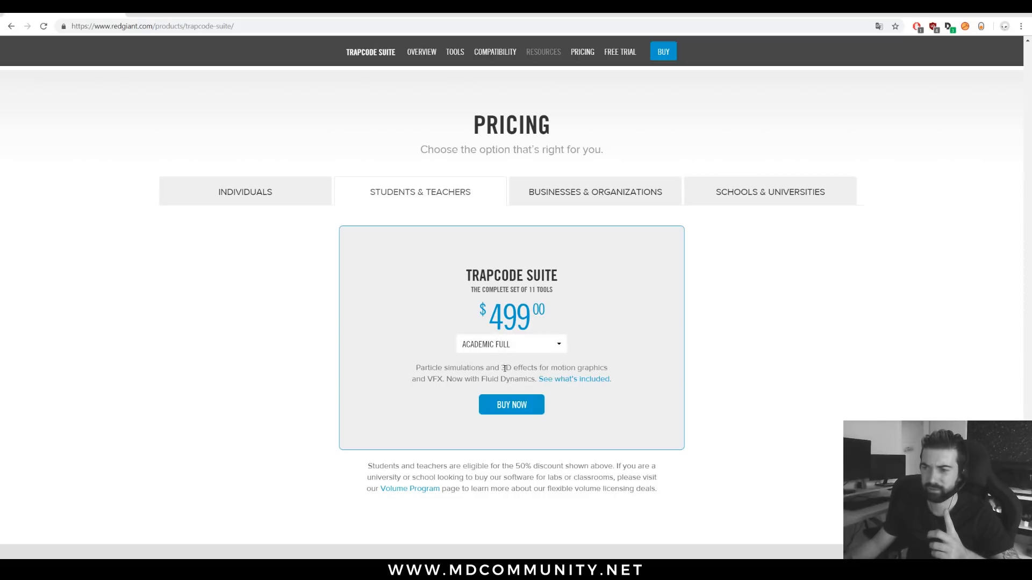
left_click_drag(484, 303, 566, 299)
left_click(778, 203)
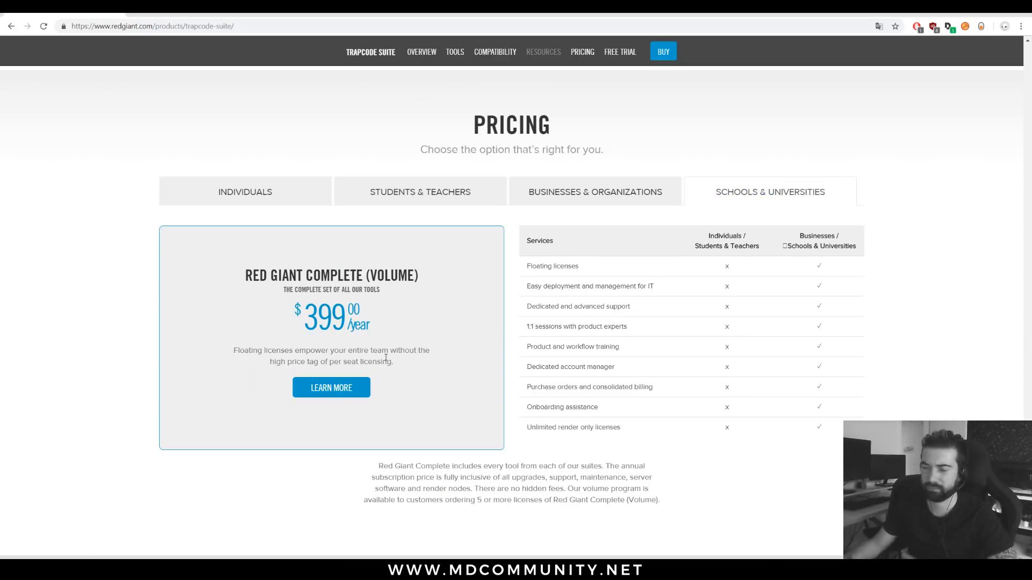
Look back through the Trapcode Suite page from the pricing section up to the 3D Objects & Surfaces overview.
scroll(364, 347, "down", 4)
scroll(255, 367, "up", 20)
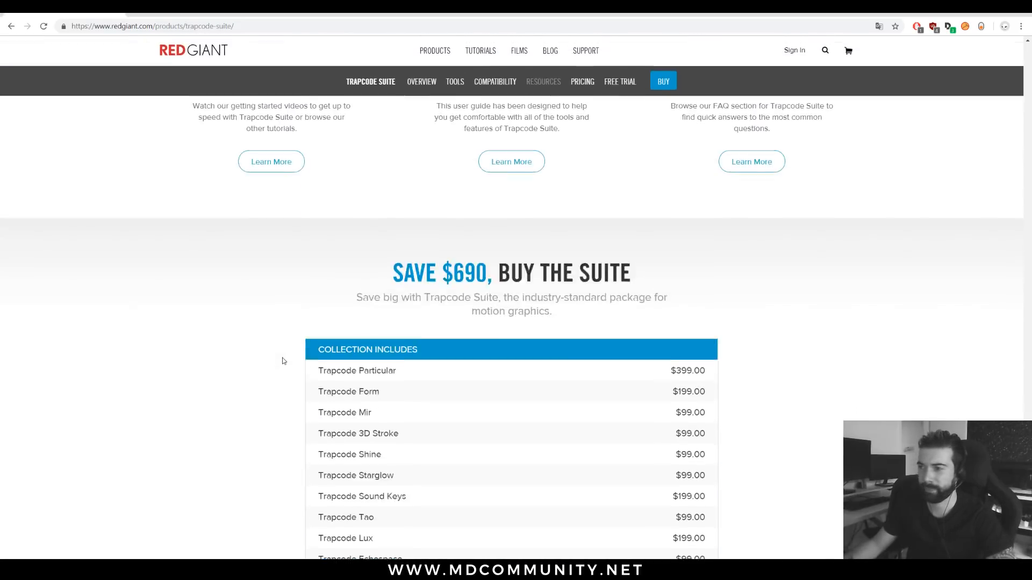
scroll(325, 360, "up", 20)
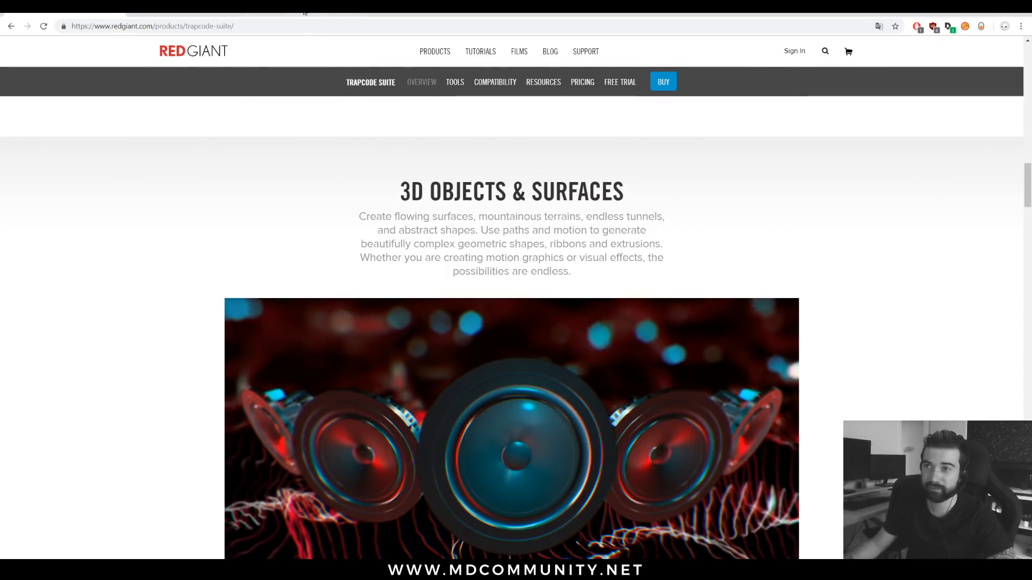
Switch to the trainer's profile page on tuto.com and look through the list of published courses down to the last one.
left_click(305, 12)
left_click(460, 57)
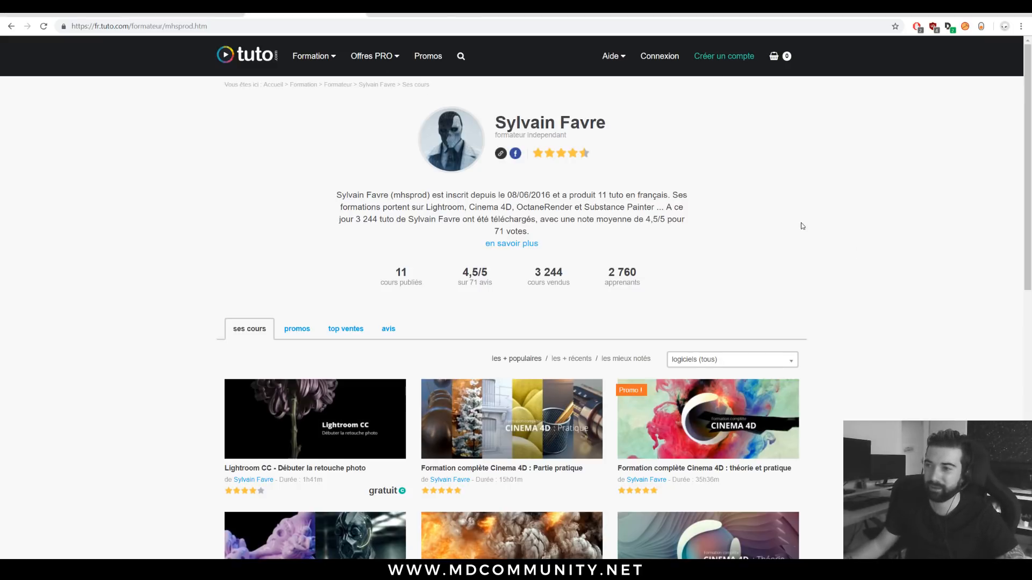
scroll(828, 225, "down", 2)
scroll(857, 224, "up", 2)
triple_click(513, 121)
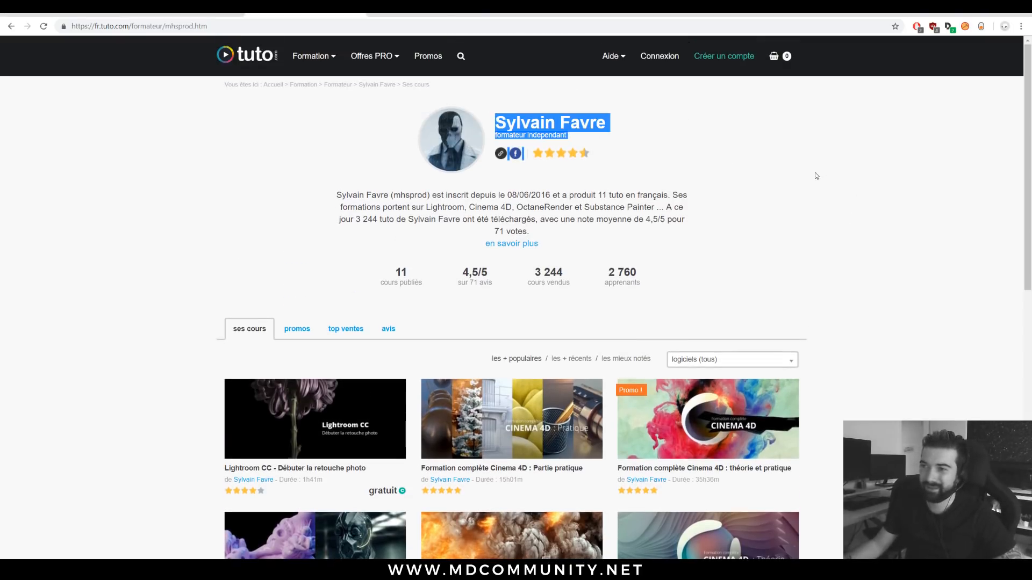
left_click(815, 173)
scroll(963, 212, "down", 4)
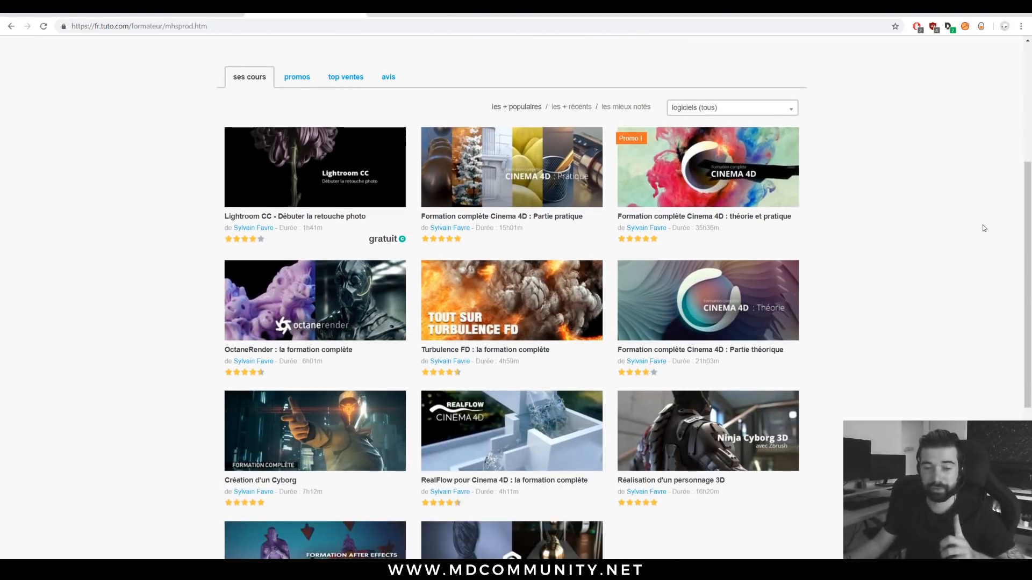
scroll(981, 222, "down", 1)
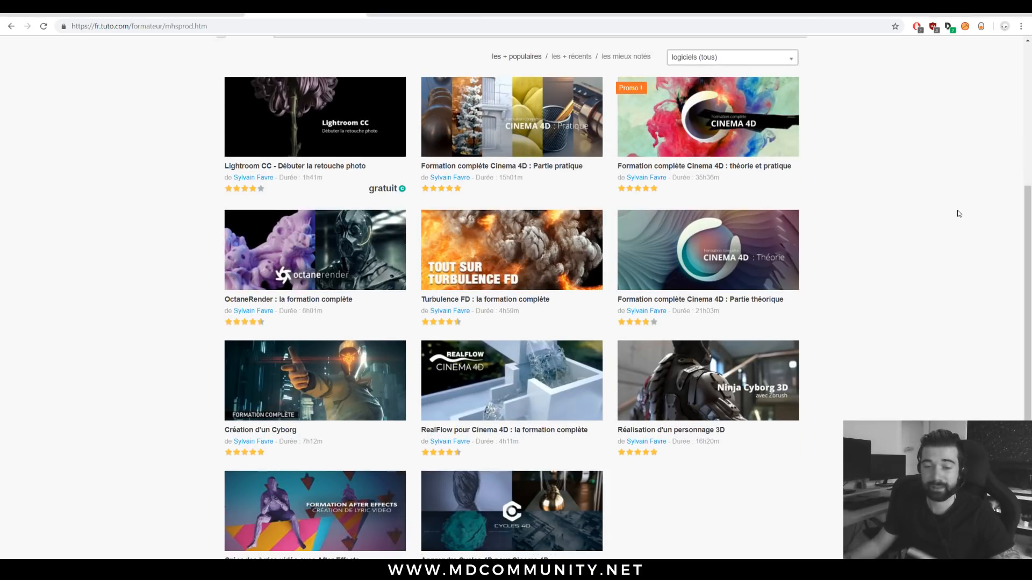
scroll(958, 213, "down", 1)
scroll(179, 398, "down", 2)
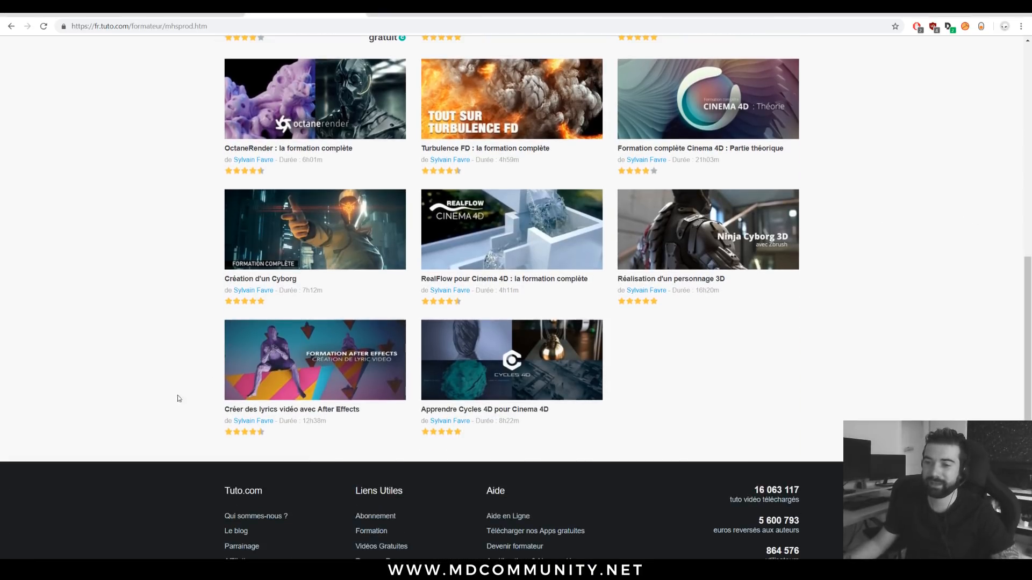
Open the course "Créer des lyrics vidéo avec After Effects" and play its preview video in full screen.
left_click(263, 413)
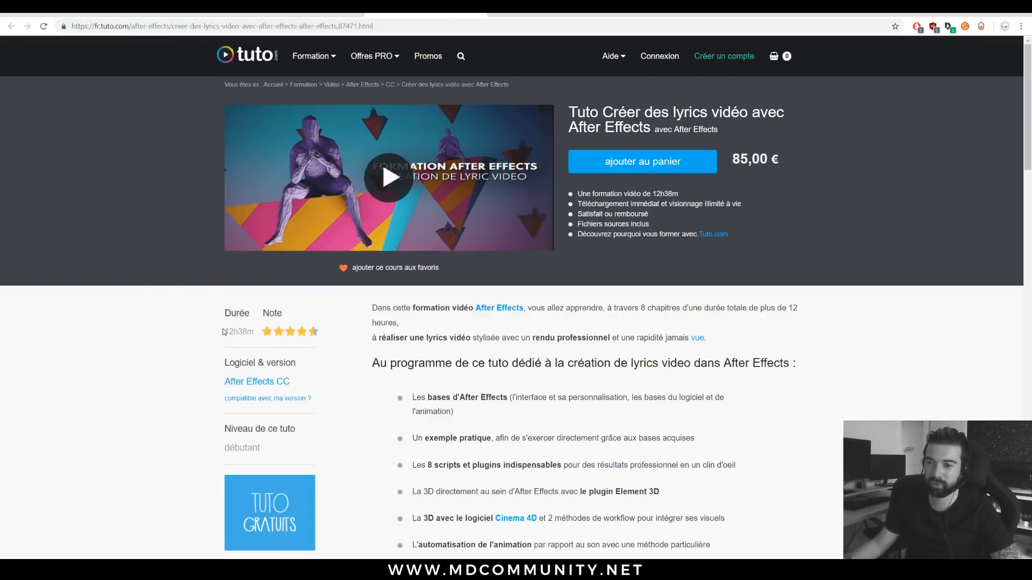
left_click(378, 169)
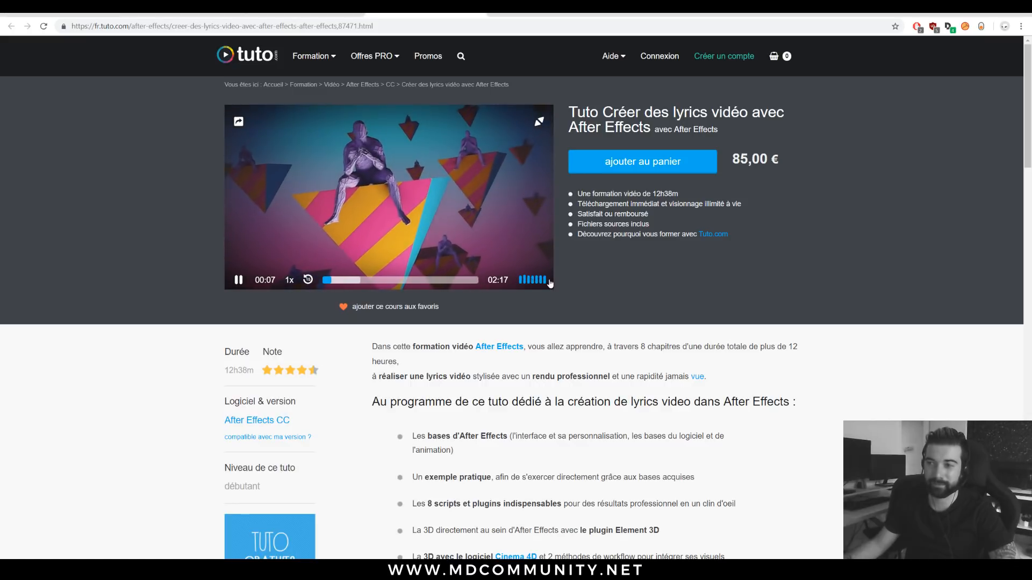
left_click(538, 126)
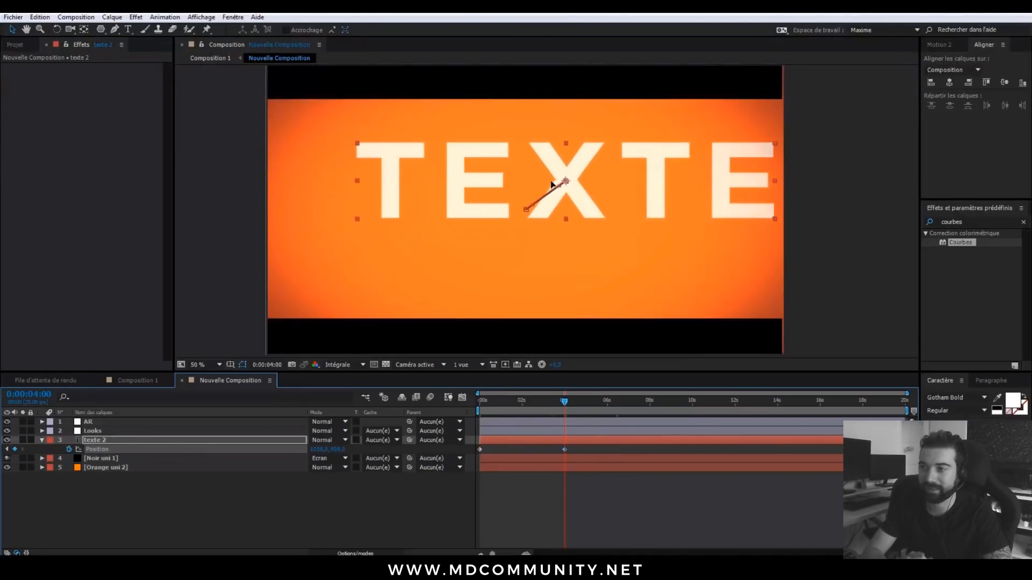
left_click_drag(556, 173, 558, 169)
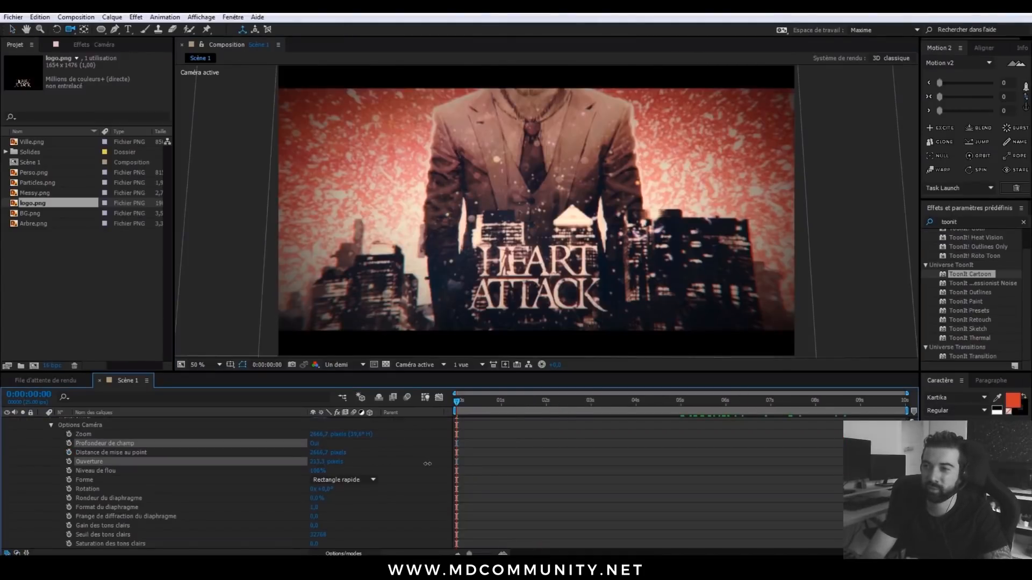
left_click_drag(427, 463, 436, 462)
scroll(515, 262, "down", 2)
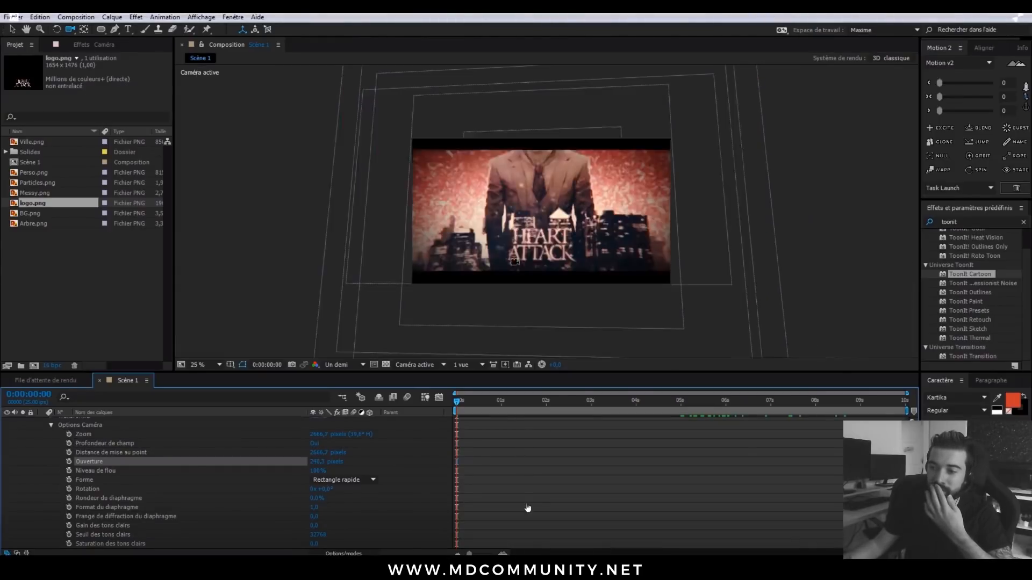
left_click(442, 365)
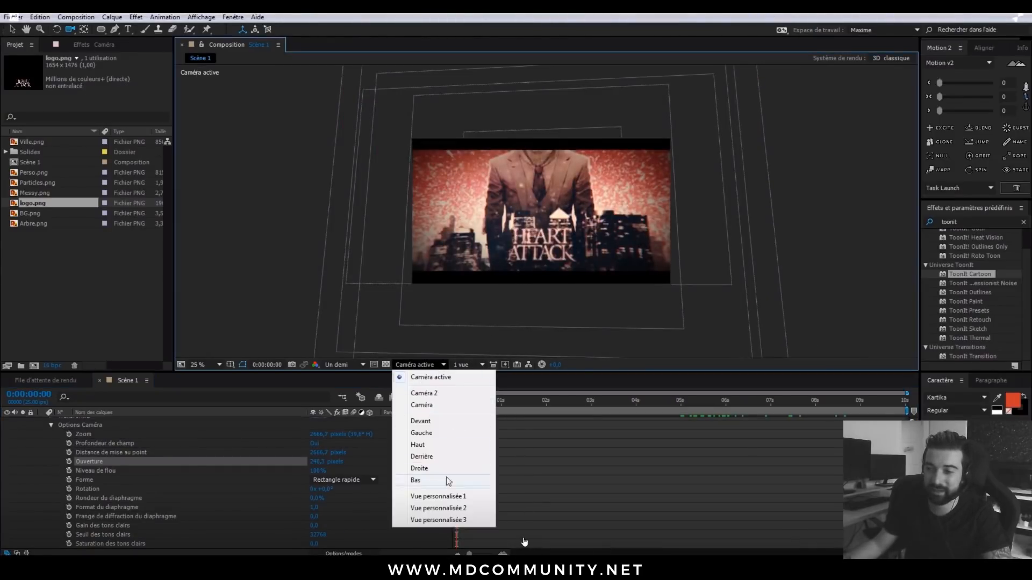
left_click(448, 497)
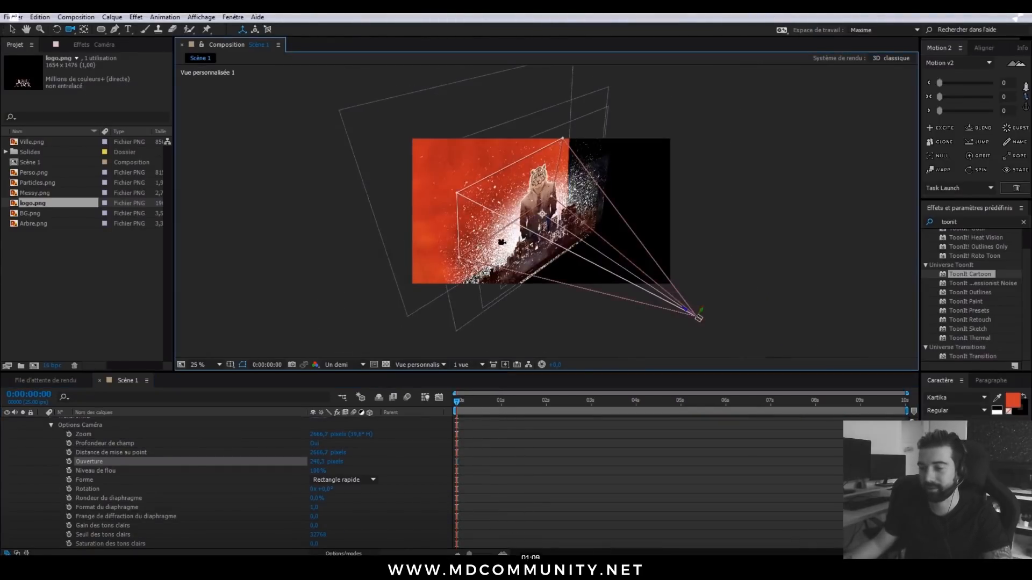
left_click_drag(502, 242, 542, 244)
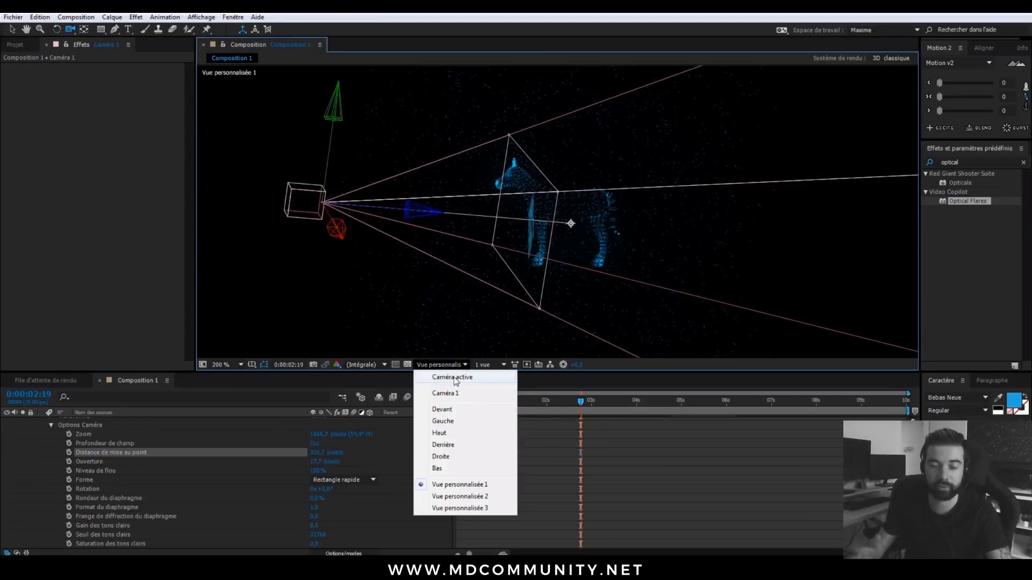
left_click(453, 377)
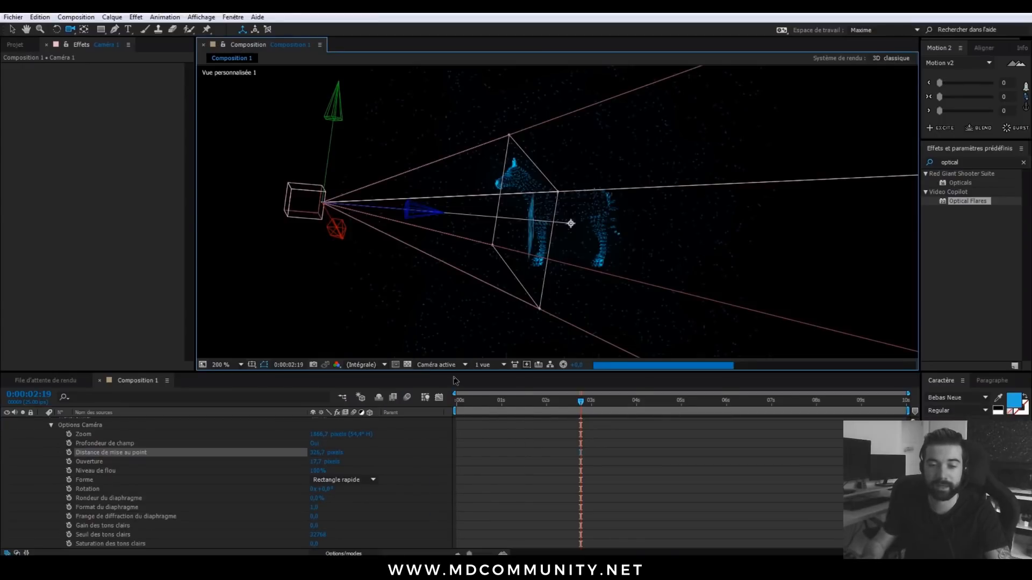
scroll(473, 213, "down", 4)
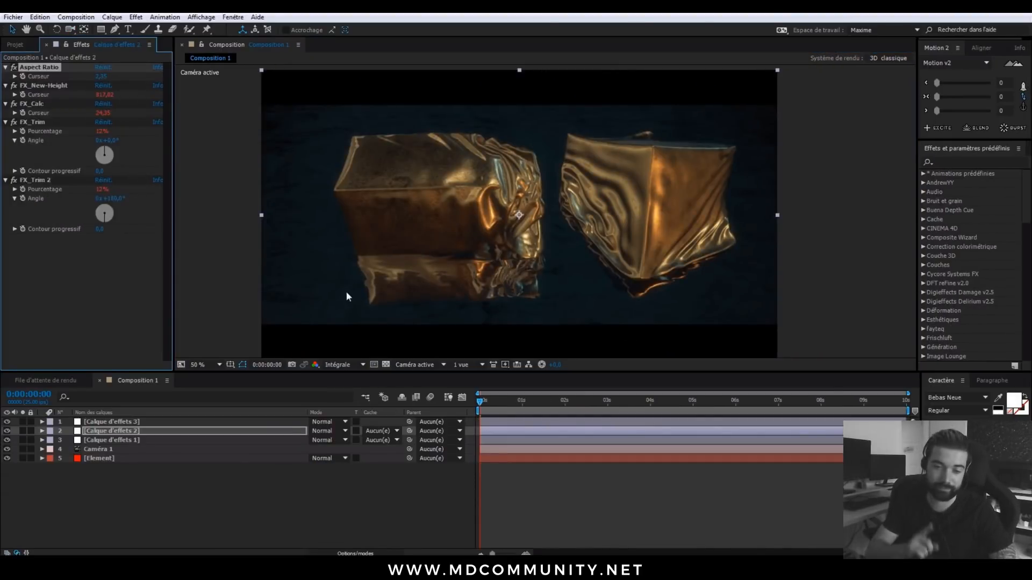
left_click(115, 441)
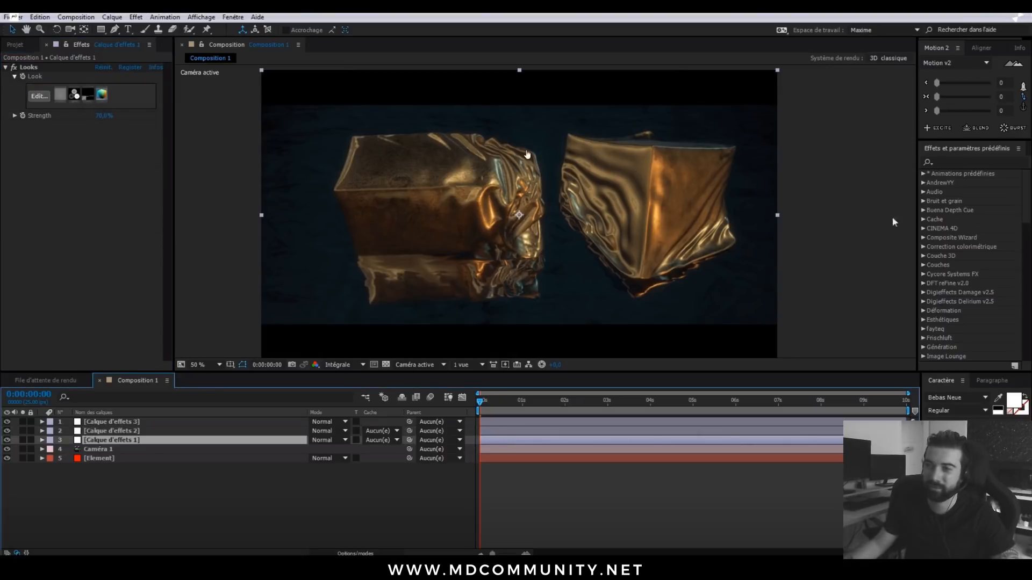
left_click(946, 162)
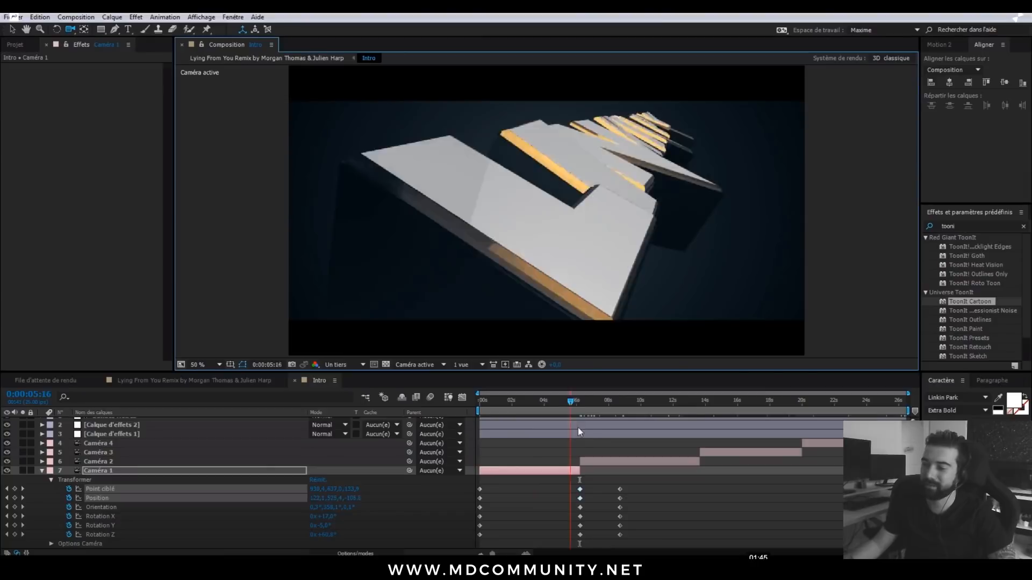
mouse_move(578, 427)
left_mouse_down()
mouse_move(589, 428)
mouse_move(579, 428)
left_mouse_up()
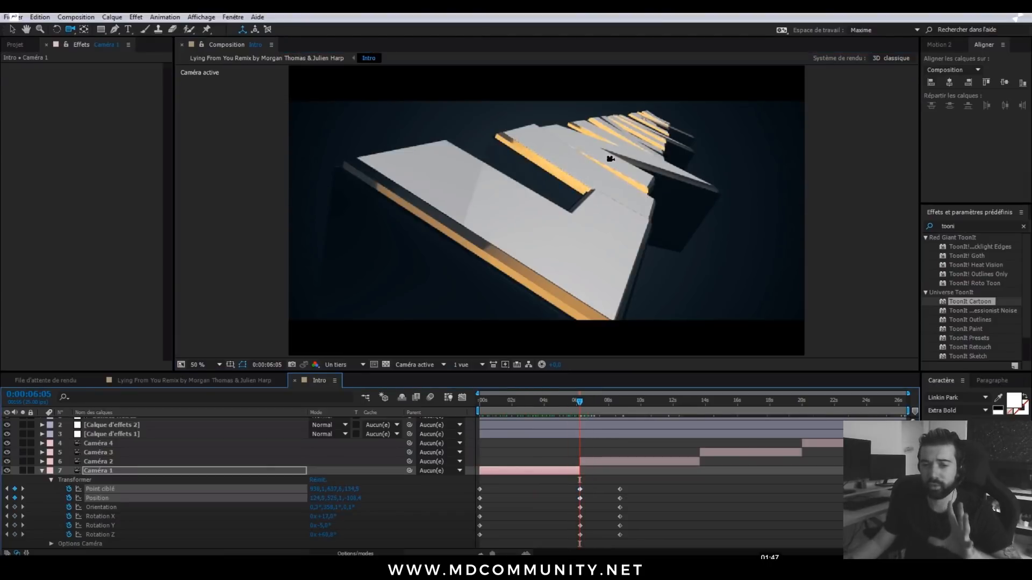
left_click_drag(621, 169, 615, 179)
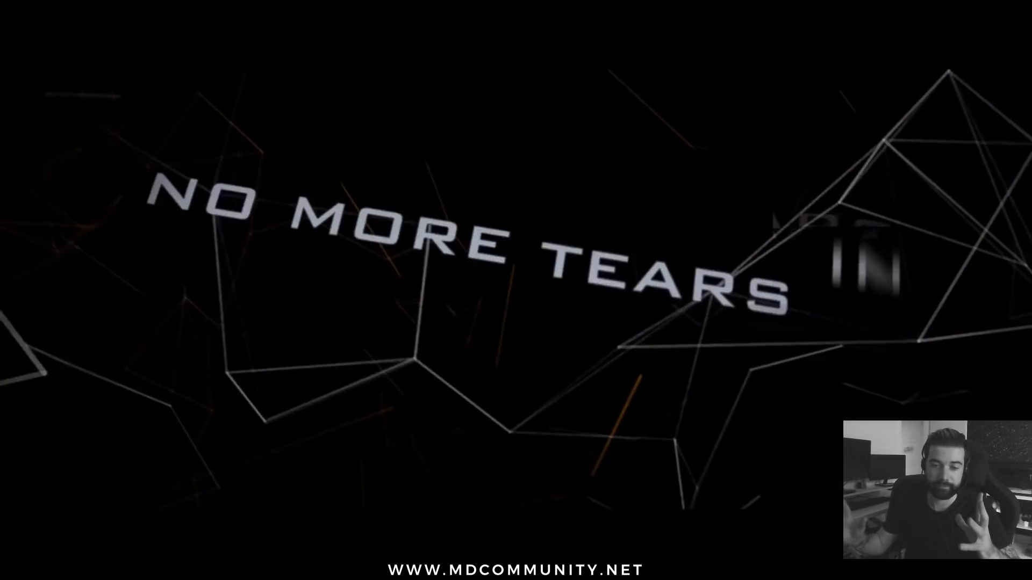
Leave the full-screen course preview and check the price on the lyrics video course page.
left_click(1017, 18)
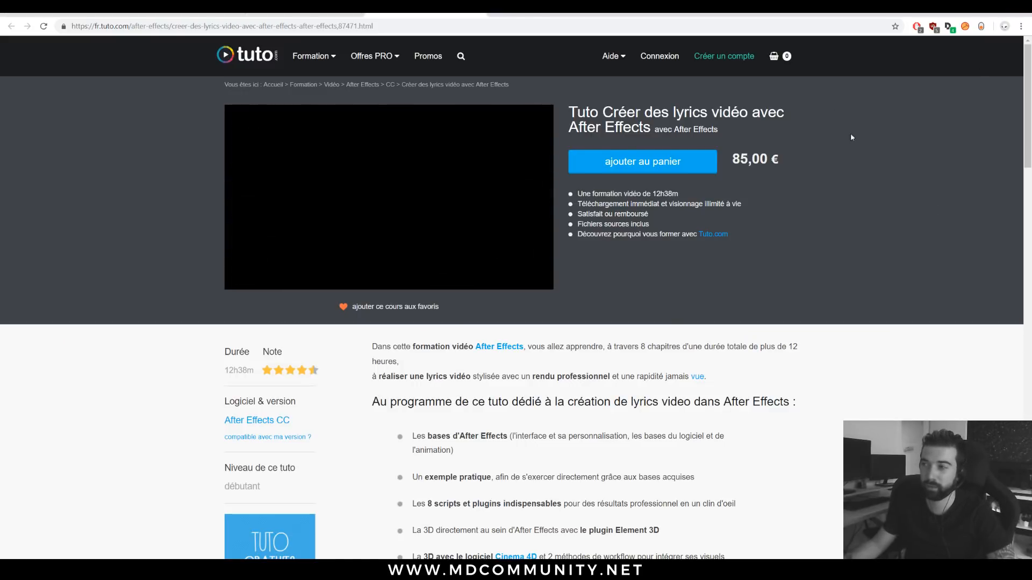
triple_click(804, 160)
left_click(852, 202)
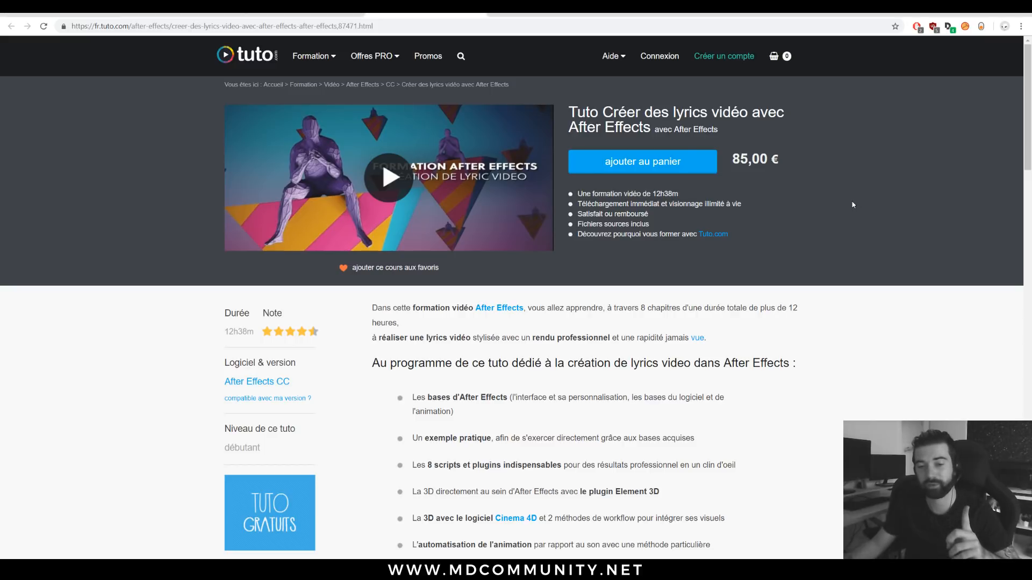
Switch to the Motion Designers Community group on Facebook and search Facebook for the trainer's full name.
left_click(207, 19)
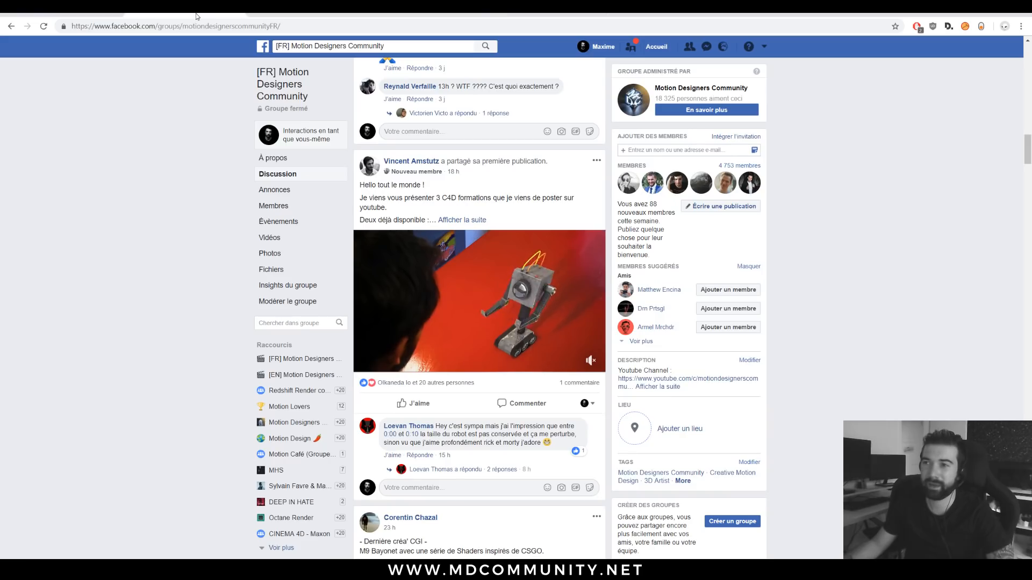
left_click(360, 46)
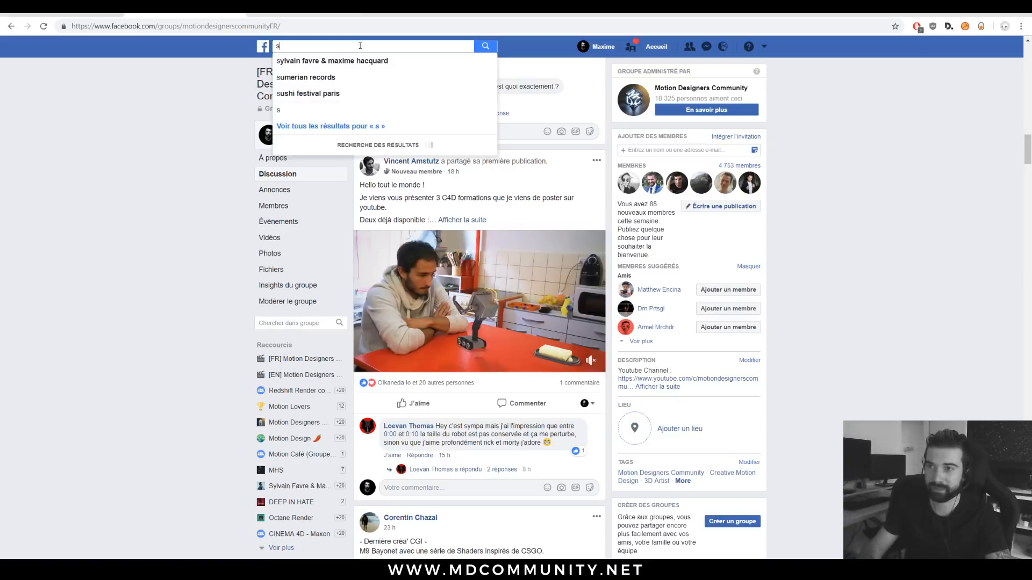
type("sylvain")
type(" fa")
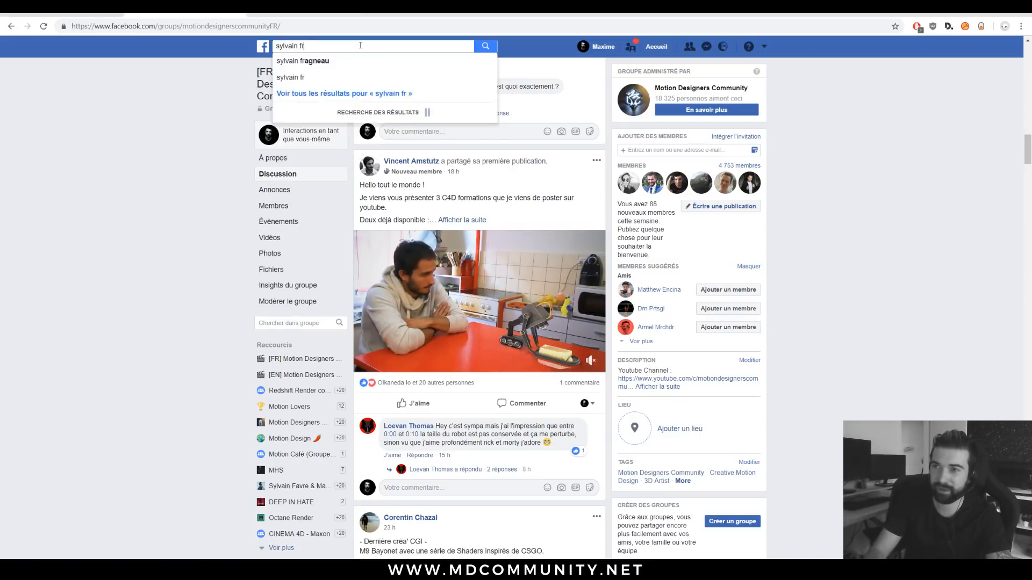
type("vre")
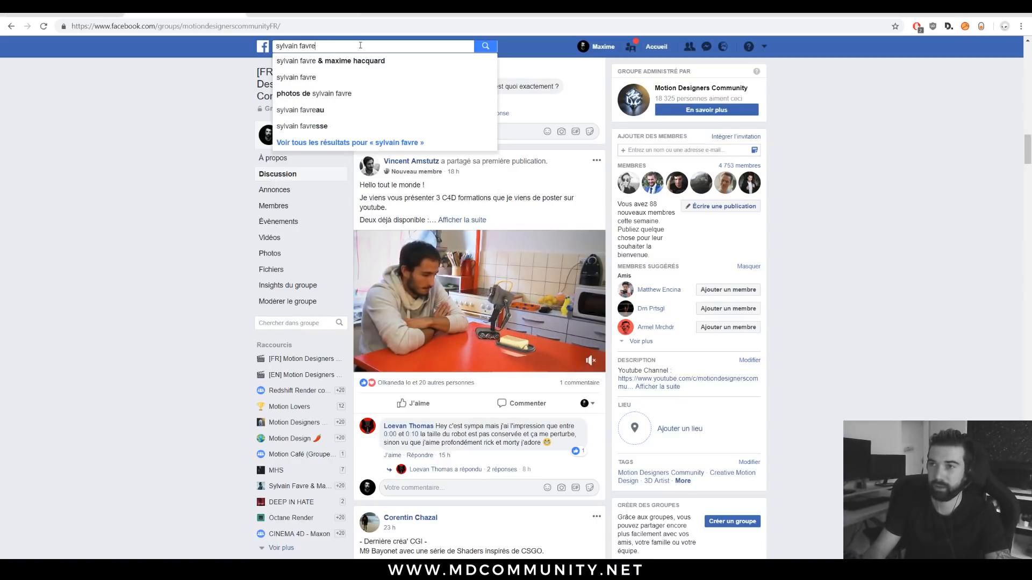
left_click(294, 77)
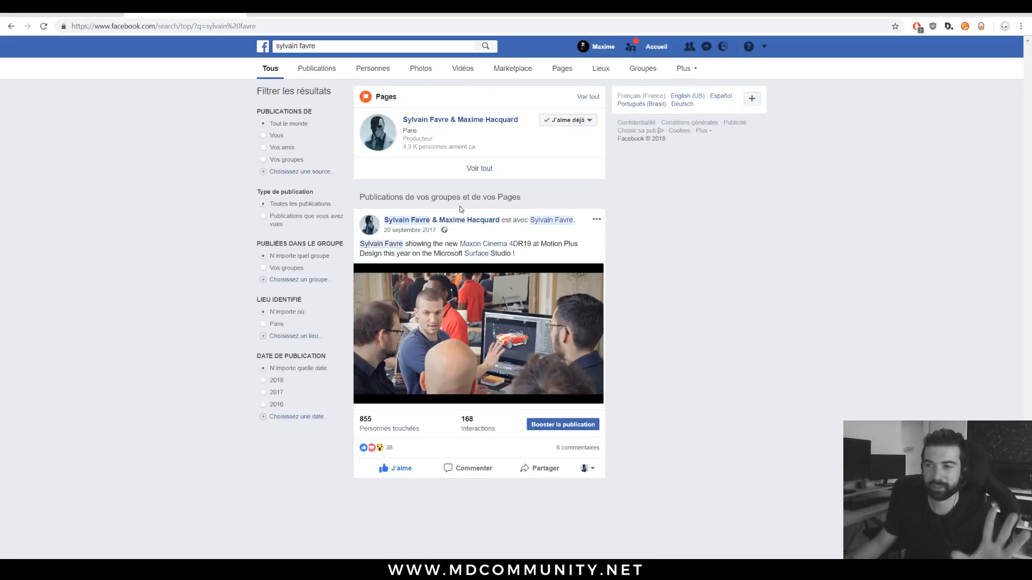
Open the trainer's Facebook profile from the search results and view the profile photo and the message window.
left_click(550, 220)
left_click(310, 134)
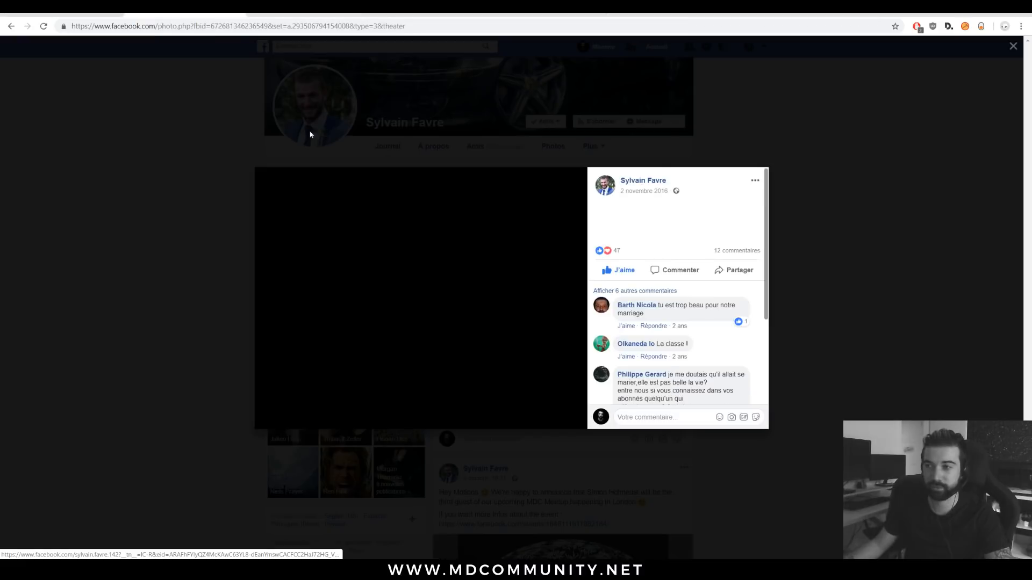
left_click(98, 209)
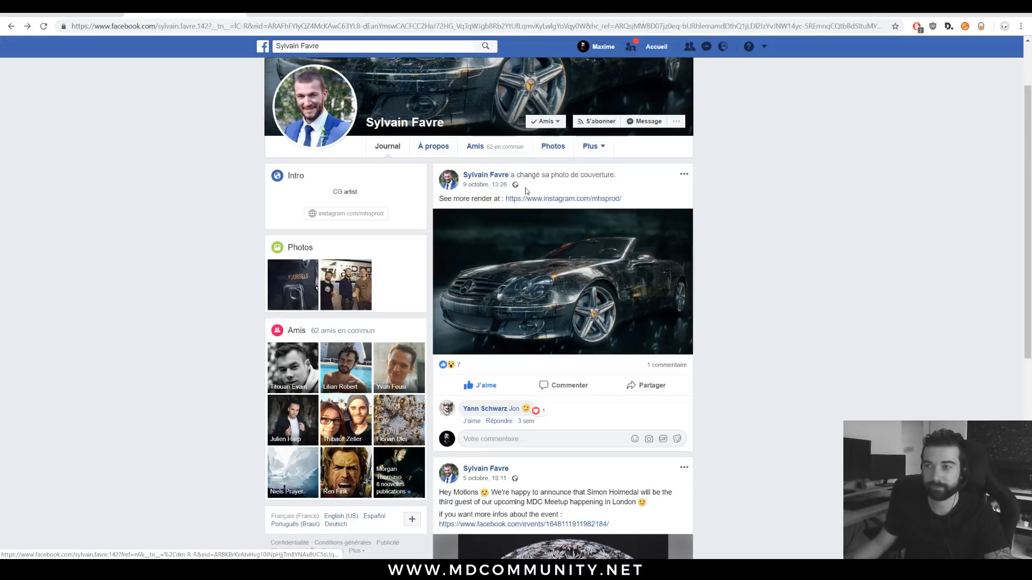
left_click(655, 124)
left_click(793, 398)
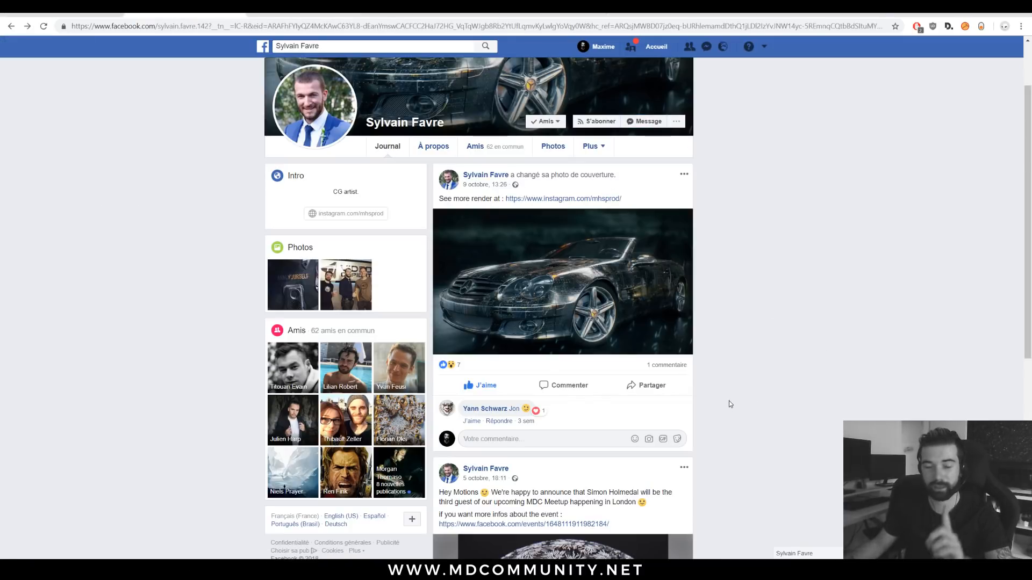